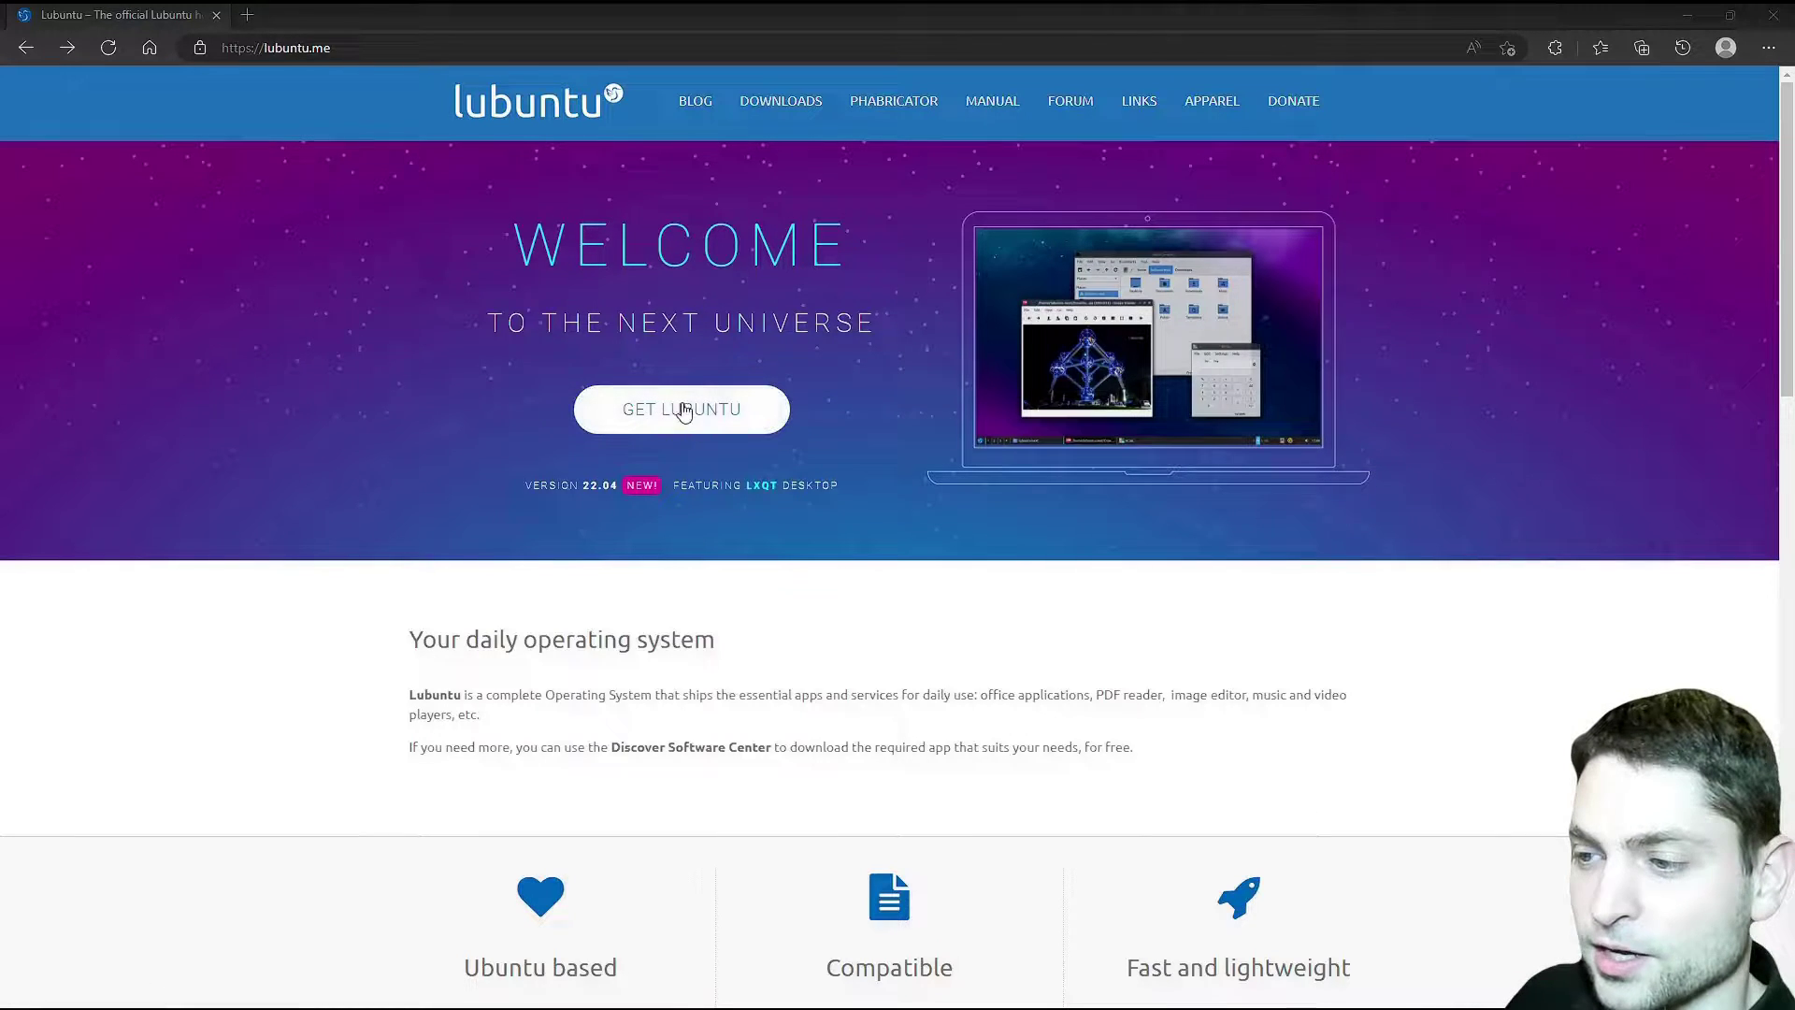
- Download the Lubuntu 22.10 Kinetic Kudu Desktop 64-bit image, lubuntu-22.10-desktop-amd64.iso
{"action": "left_click", "coordinate": [707, 421]}
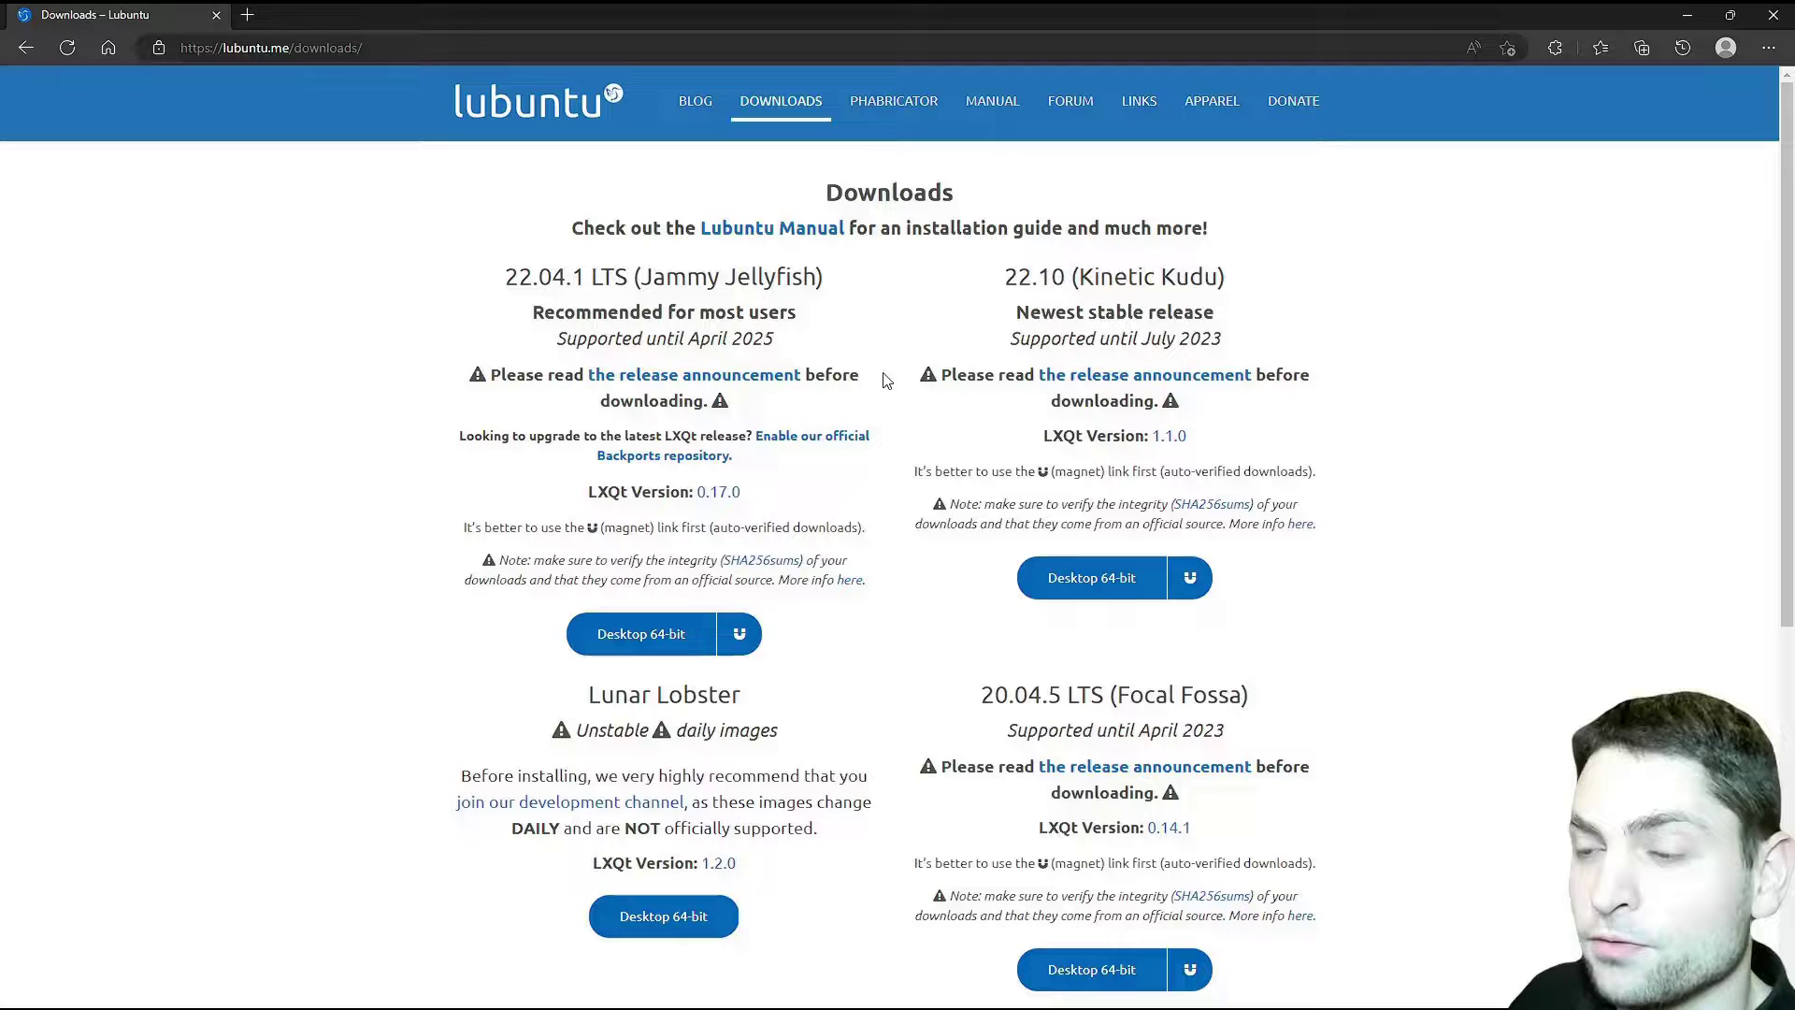
{"action": "left_click_drag", "start_coordinate": [1004, 276], "coordinate": [1064, 276]}
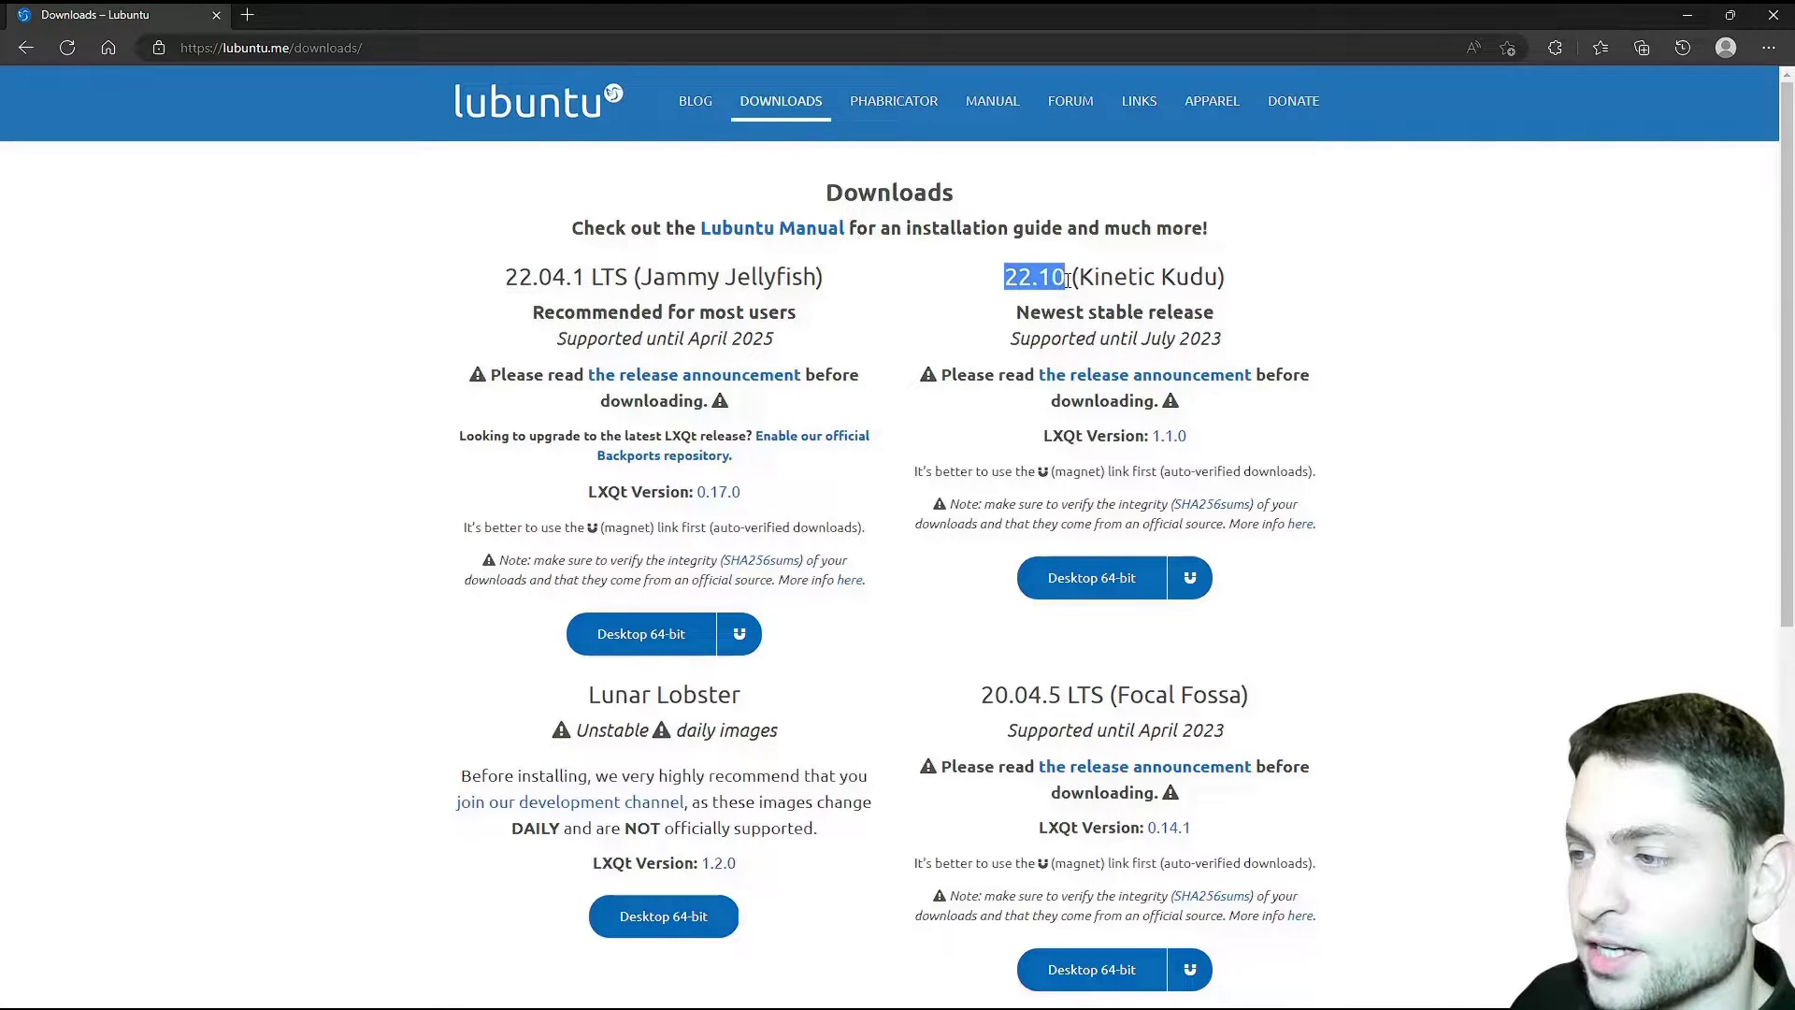
{"action": "left_click", "coordinate": [1226, 290]}
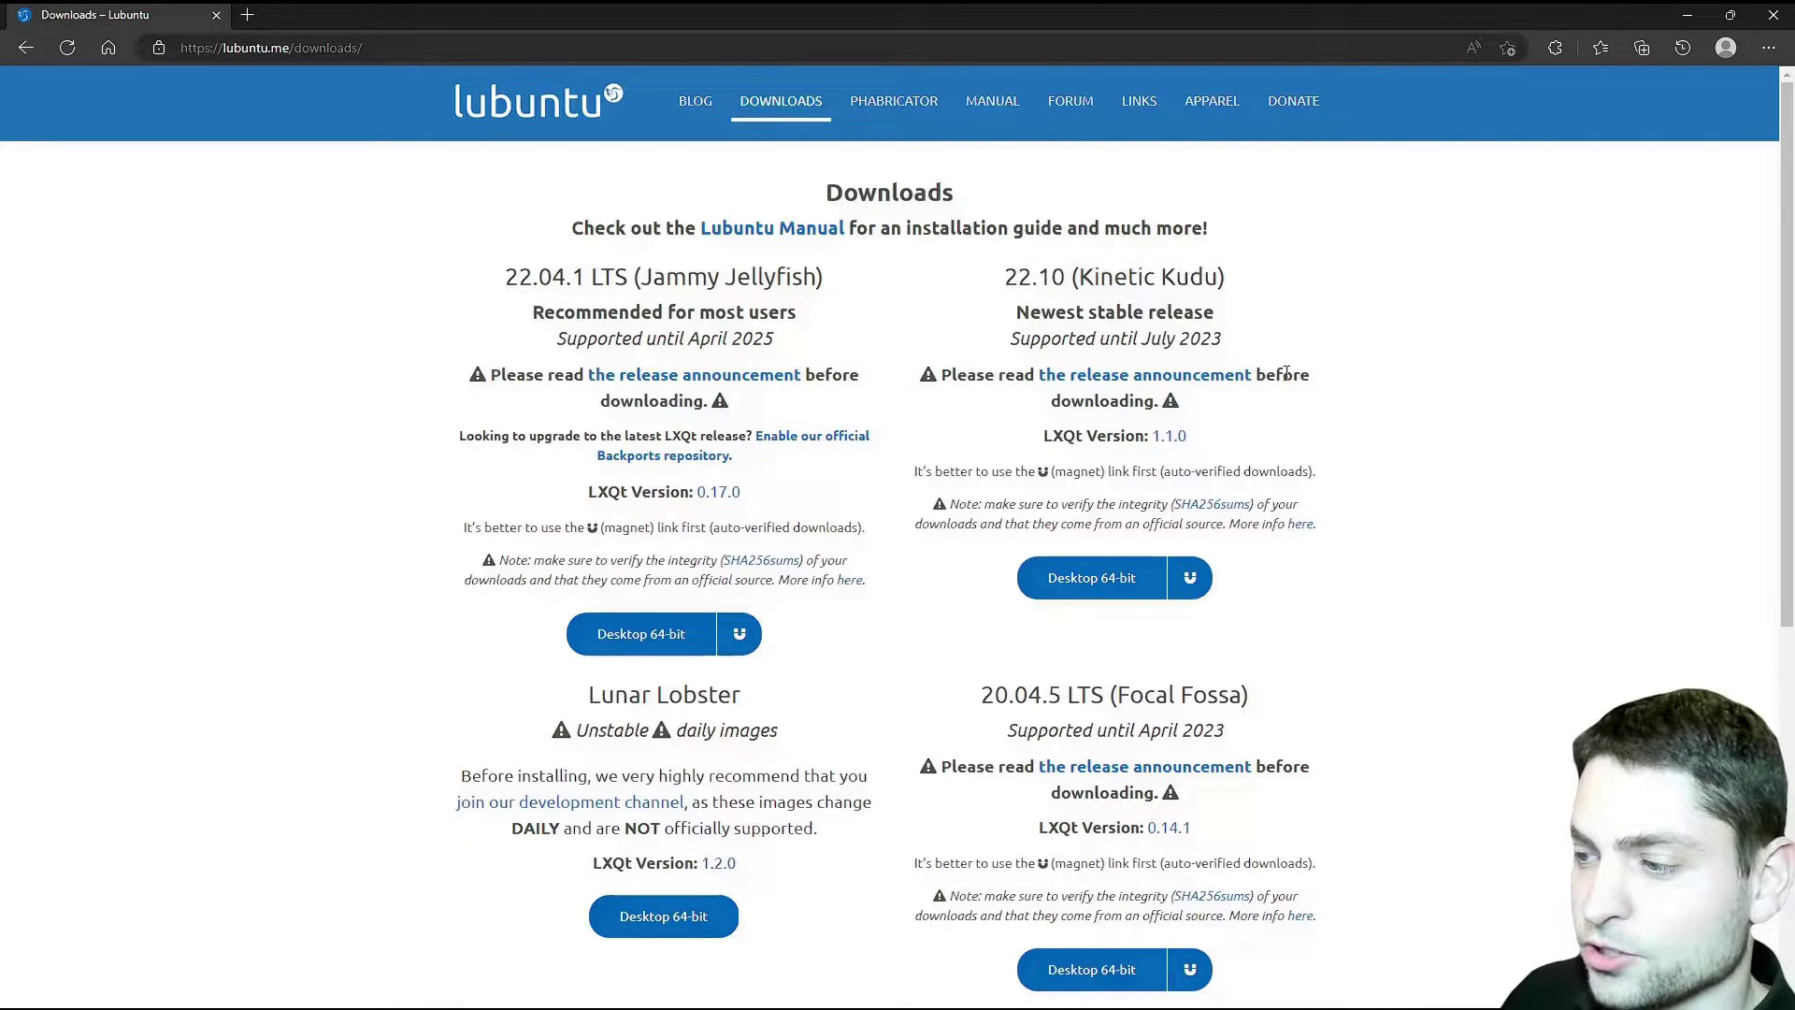
{"action": "left_click", "coordinate": [1038, 586]}
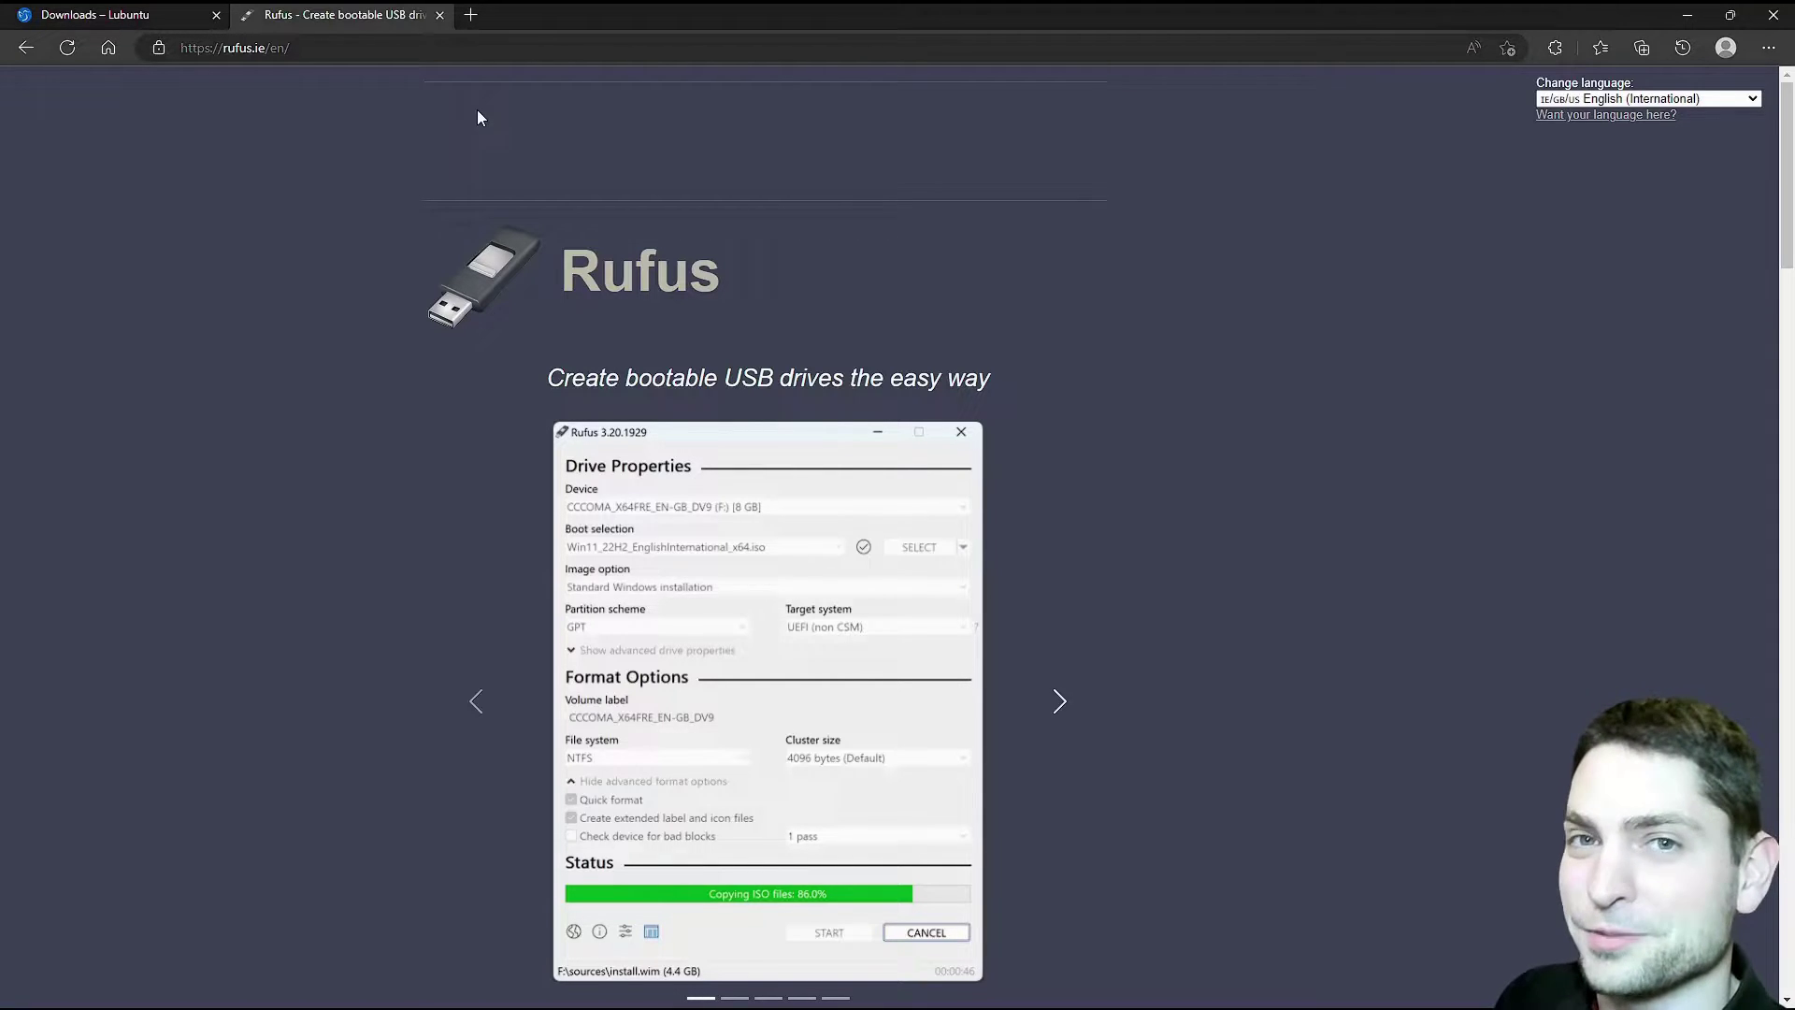
- Download Rufus 3.21 from the Rufus site and run rufus-3.21.exe
{"action": "scroll", "coordinate": [1150, 245], "scroll_direction": "down", "scroll_amount": 10}
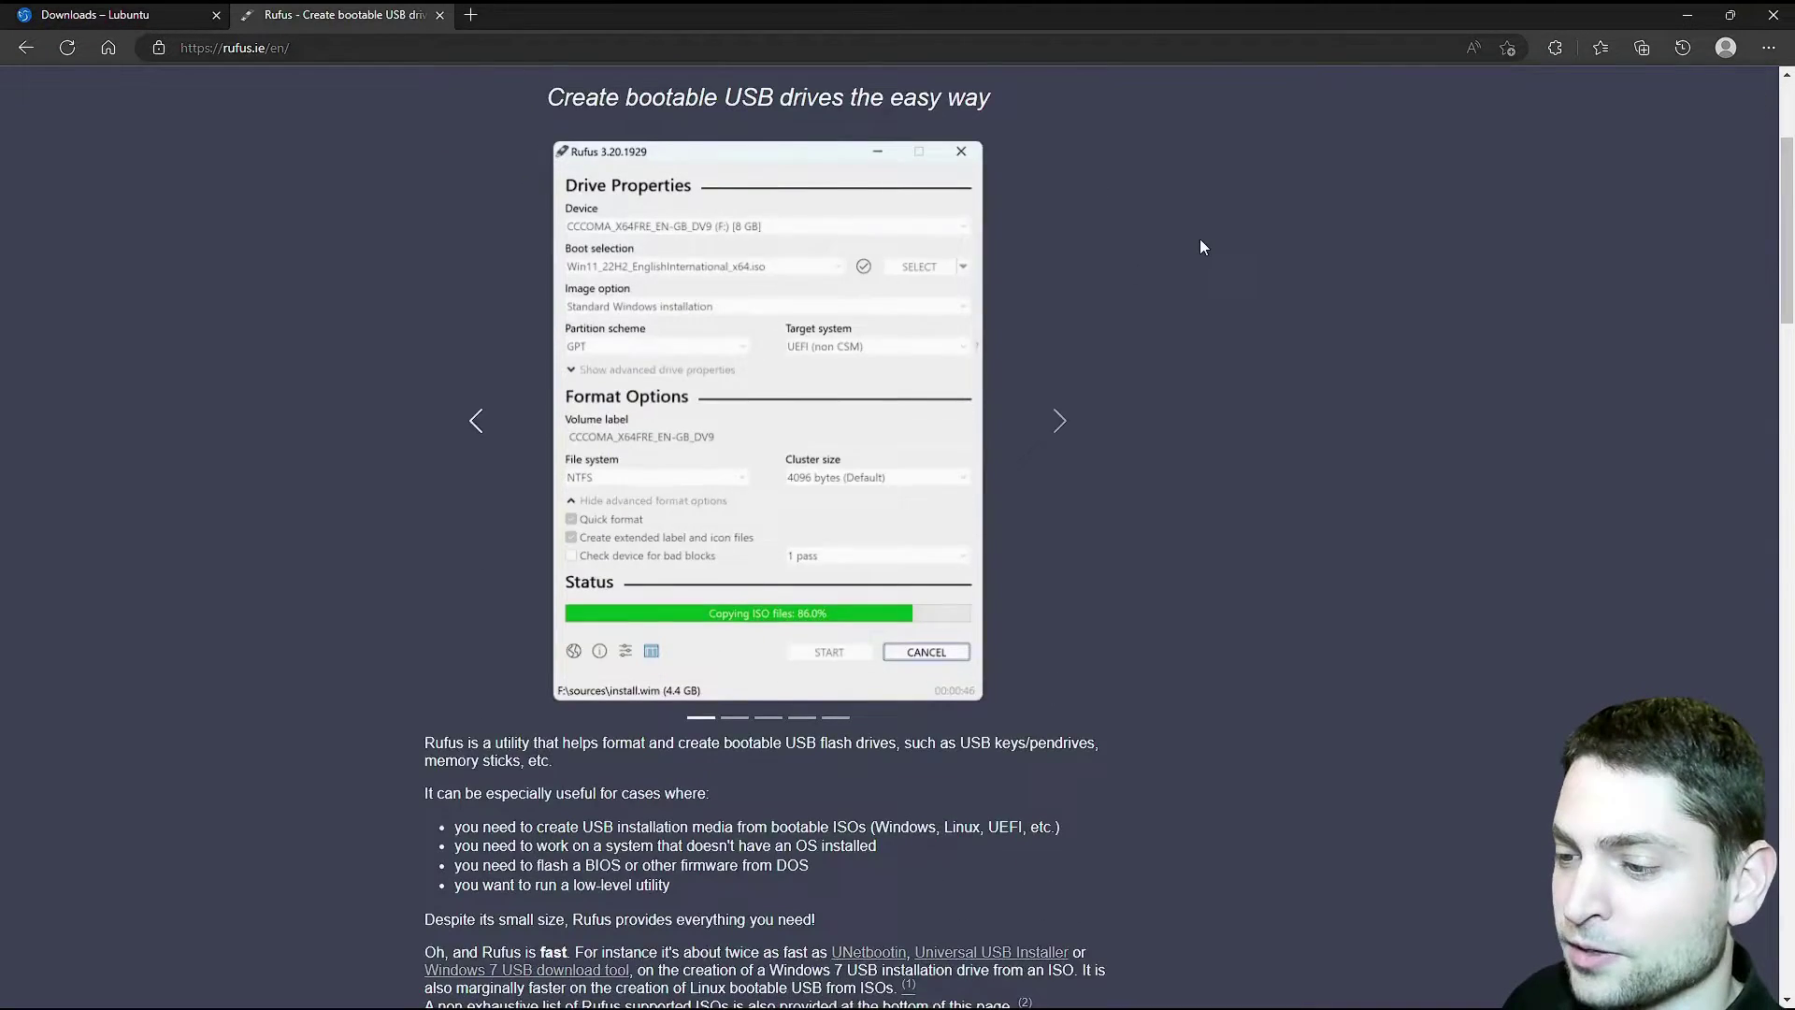
{"action": "left_click", "coordinate": [504, 427]}
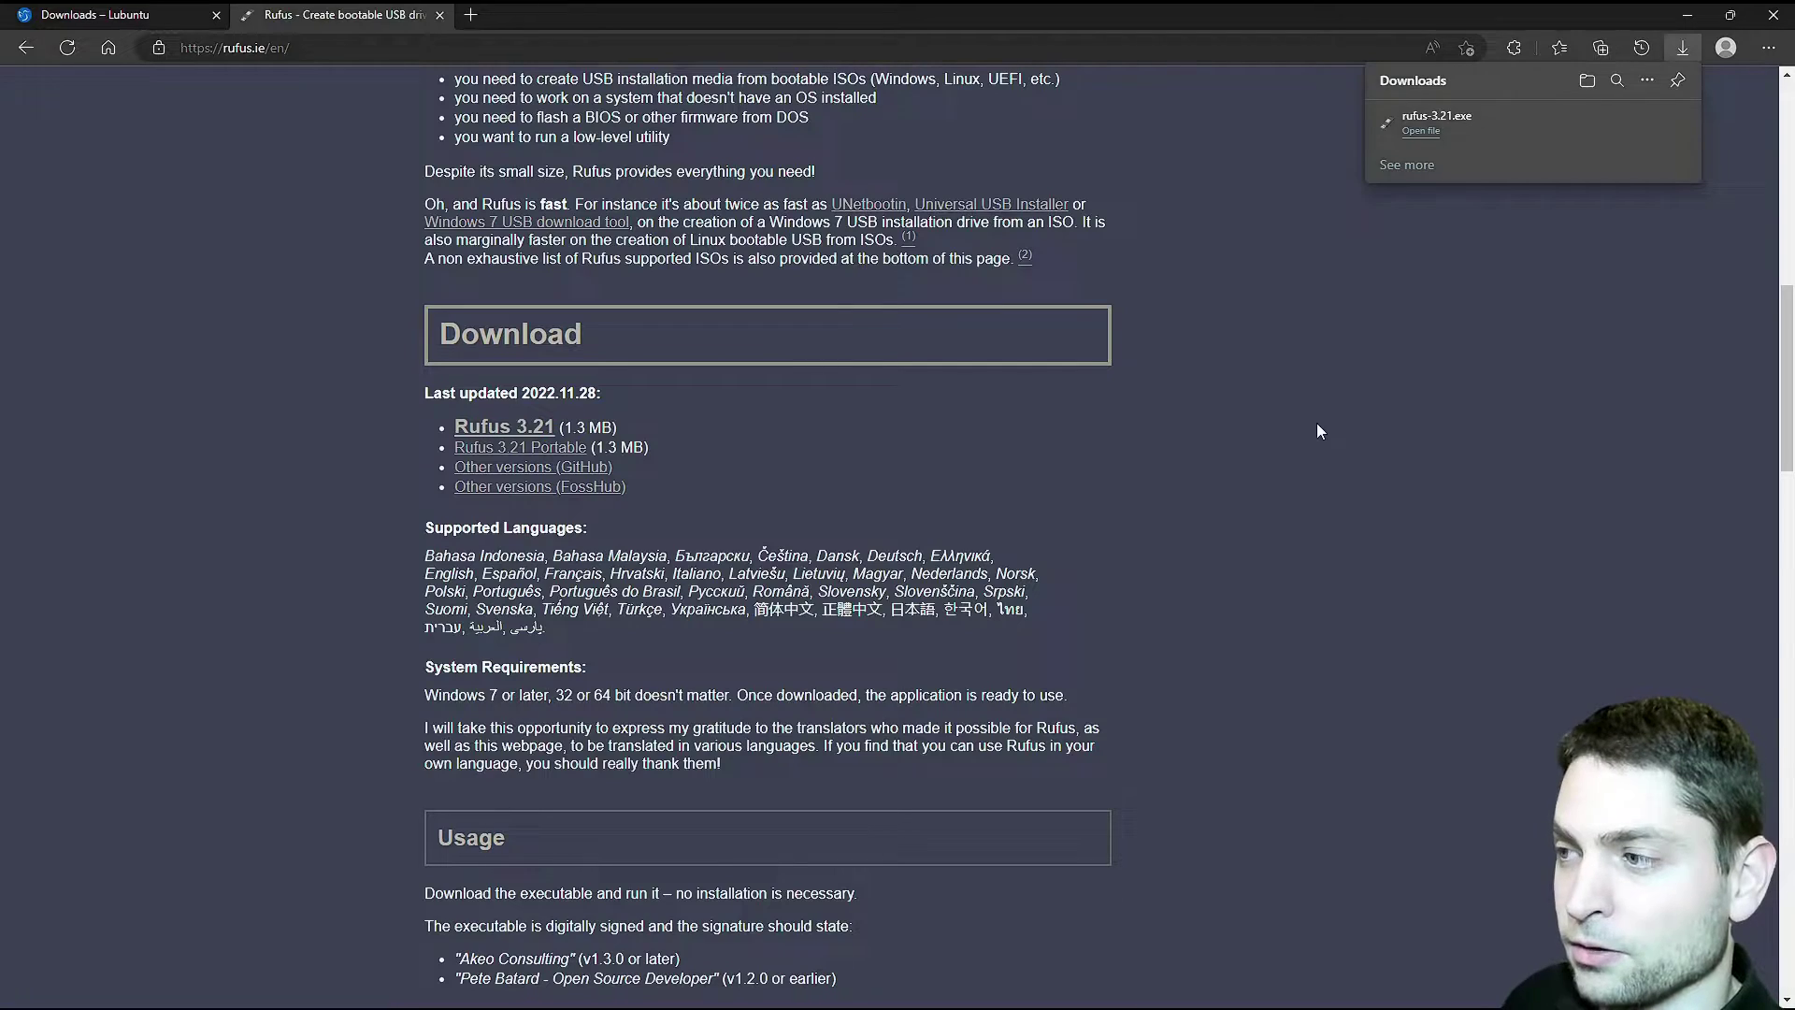
{"action": "left_click", "coordinate": [1437, 120]}
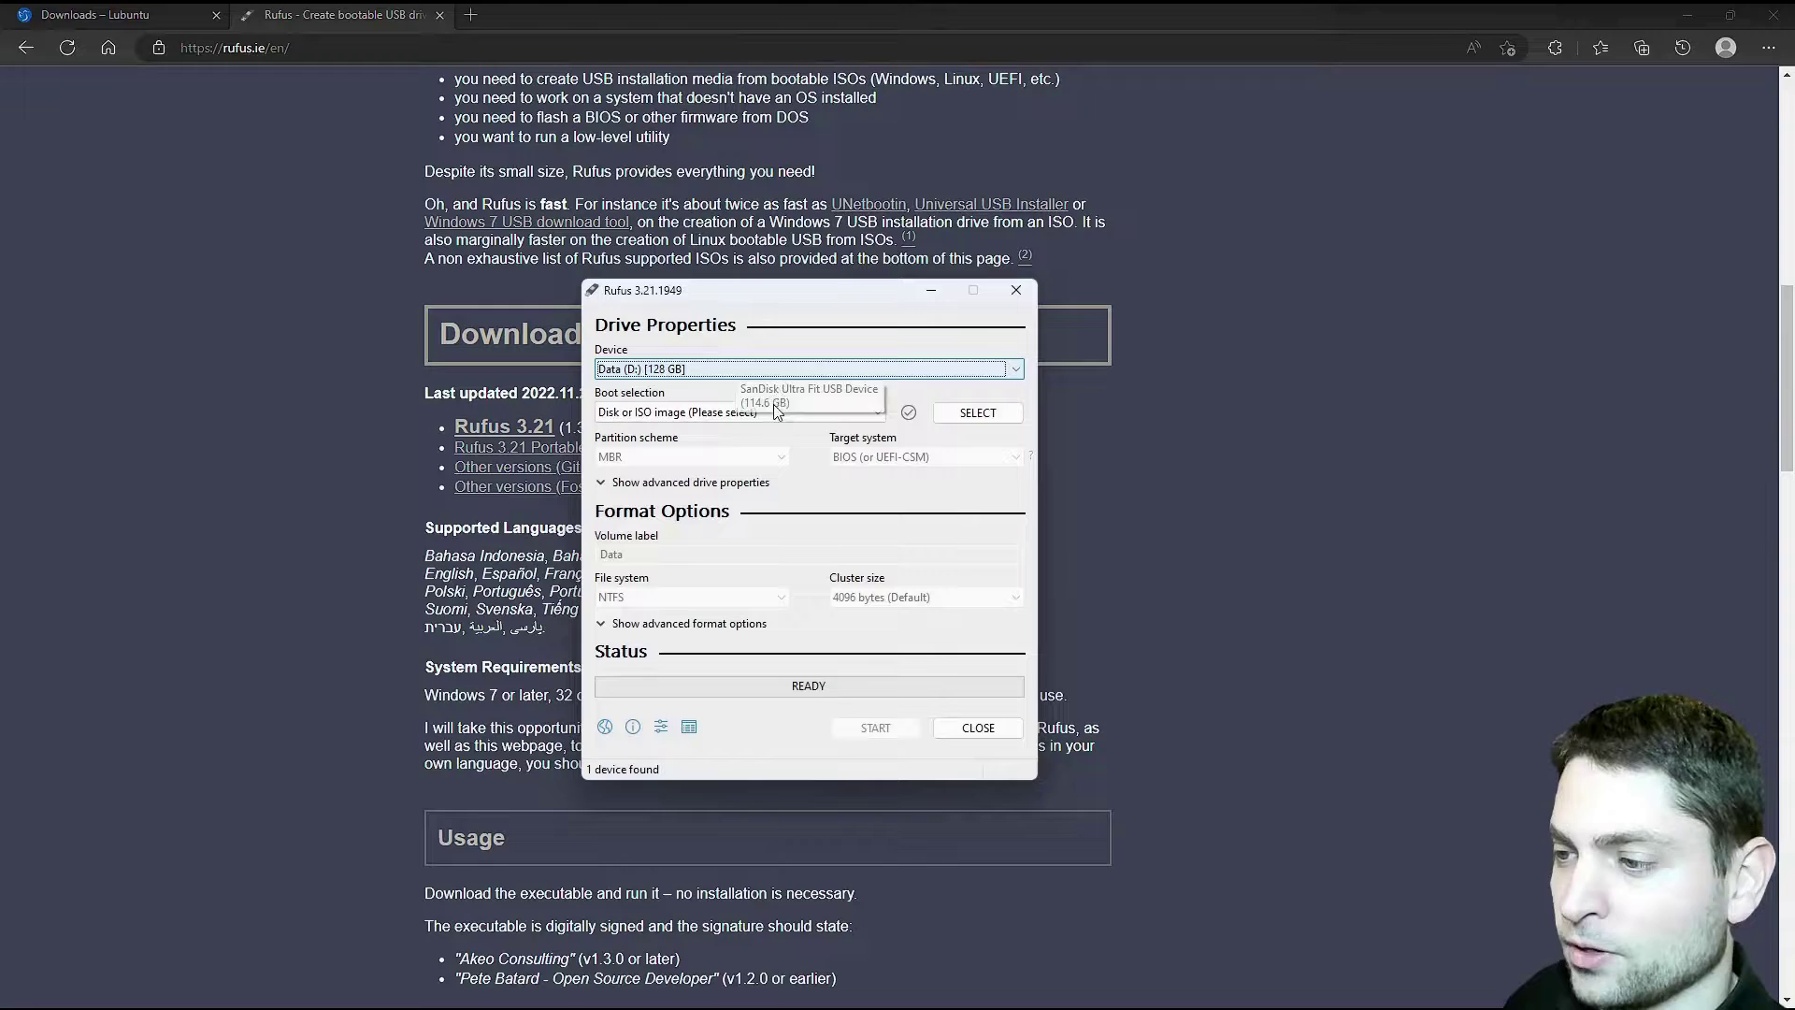
- Write lubuntu-22.10-desktop-amd64.iso to the 128 GB D: drive in ISO Image mode, accepting the erase warning
{"action": "left_click", "coordinate": [974, 414]}
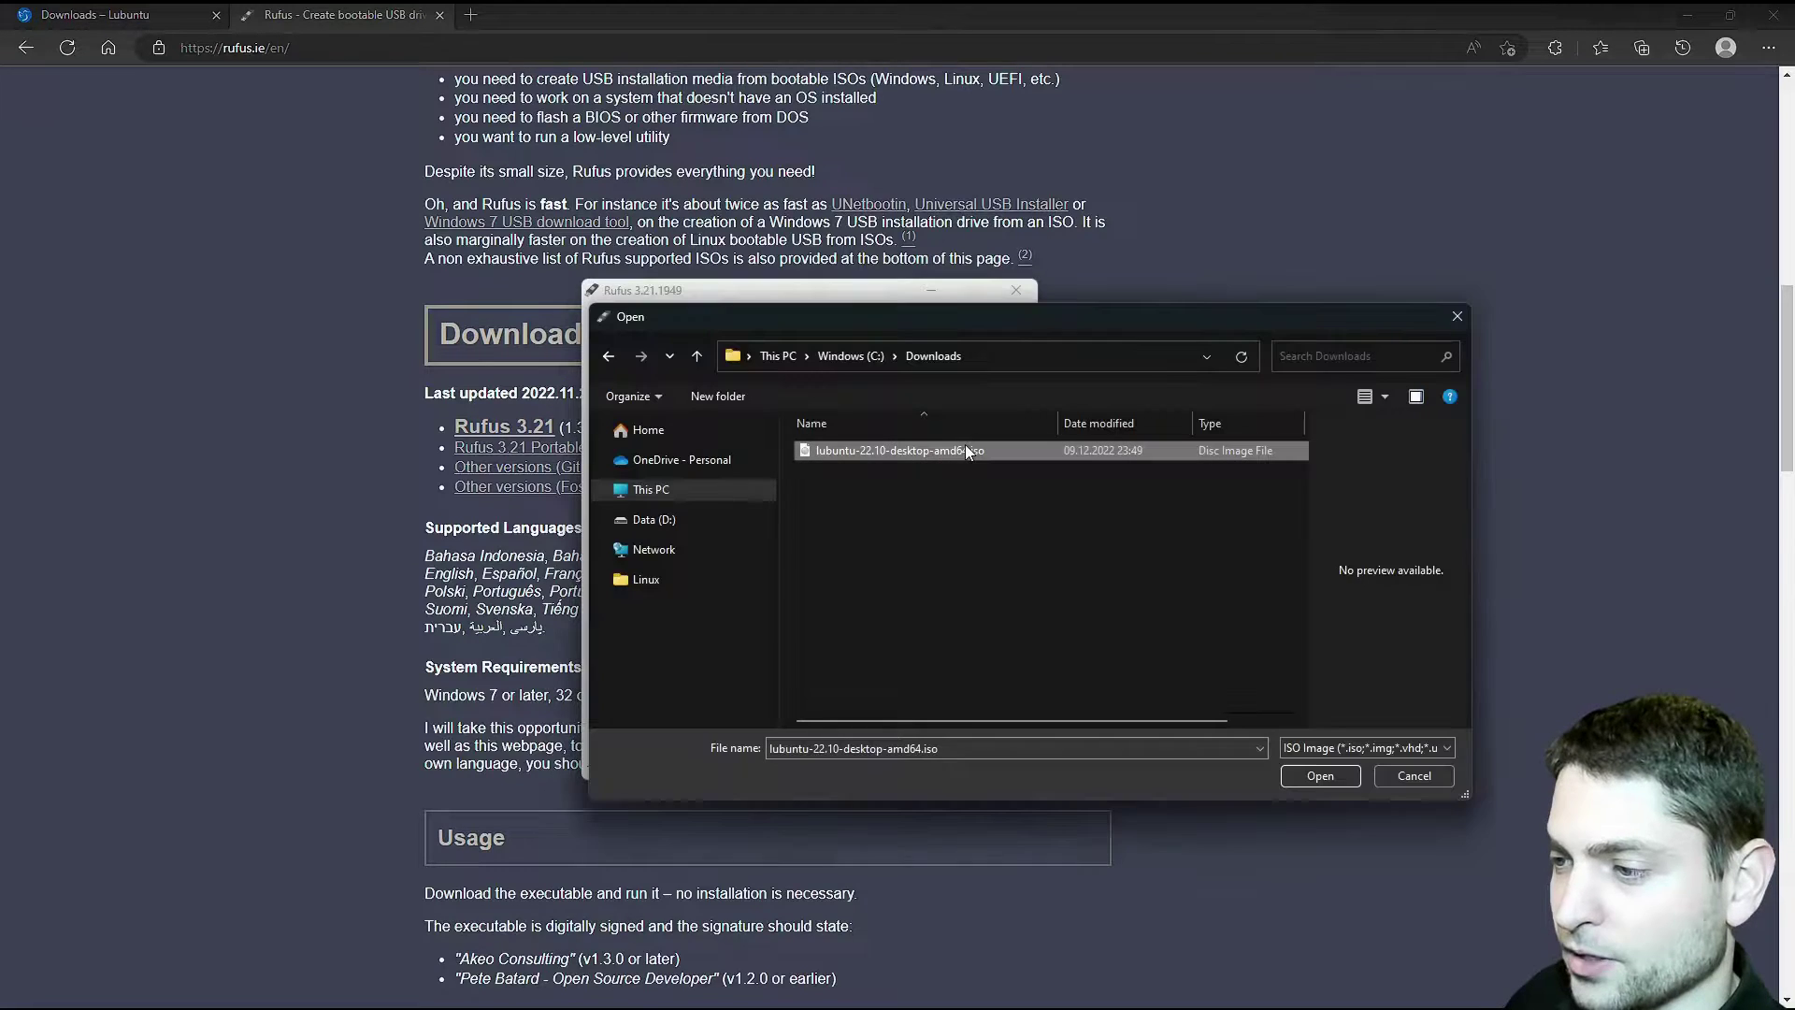
{"action": "left_click", "coordinate": [1343, 780]}
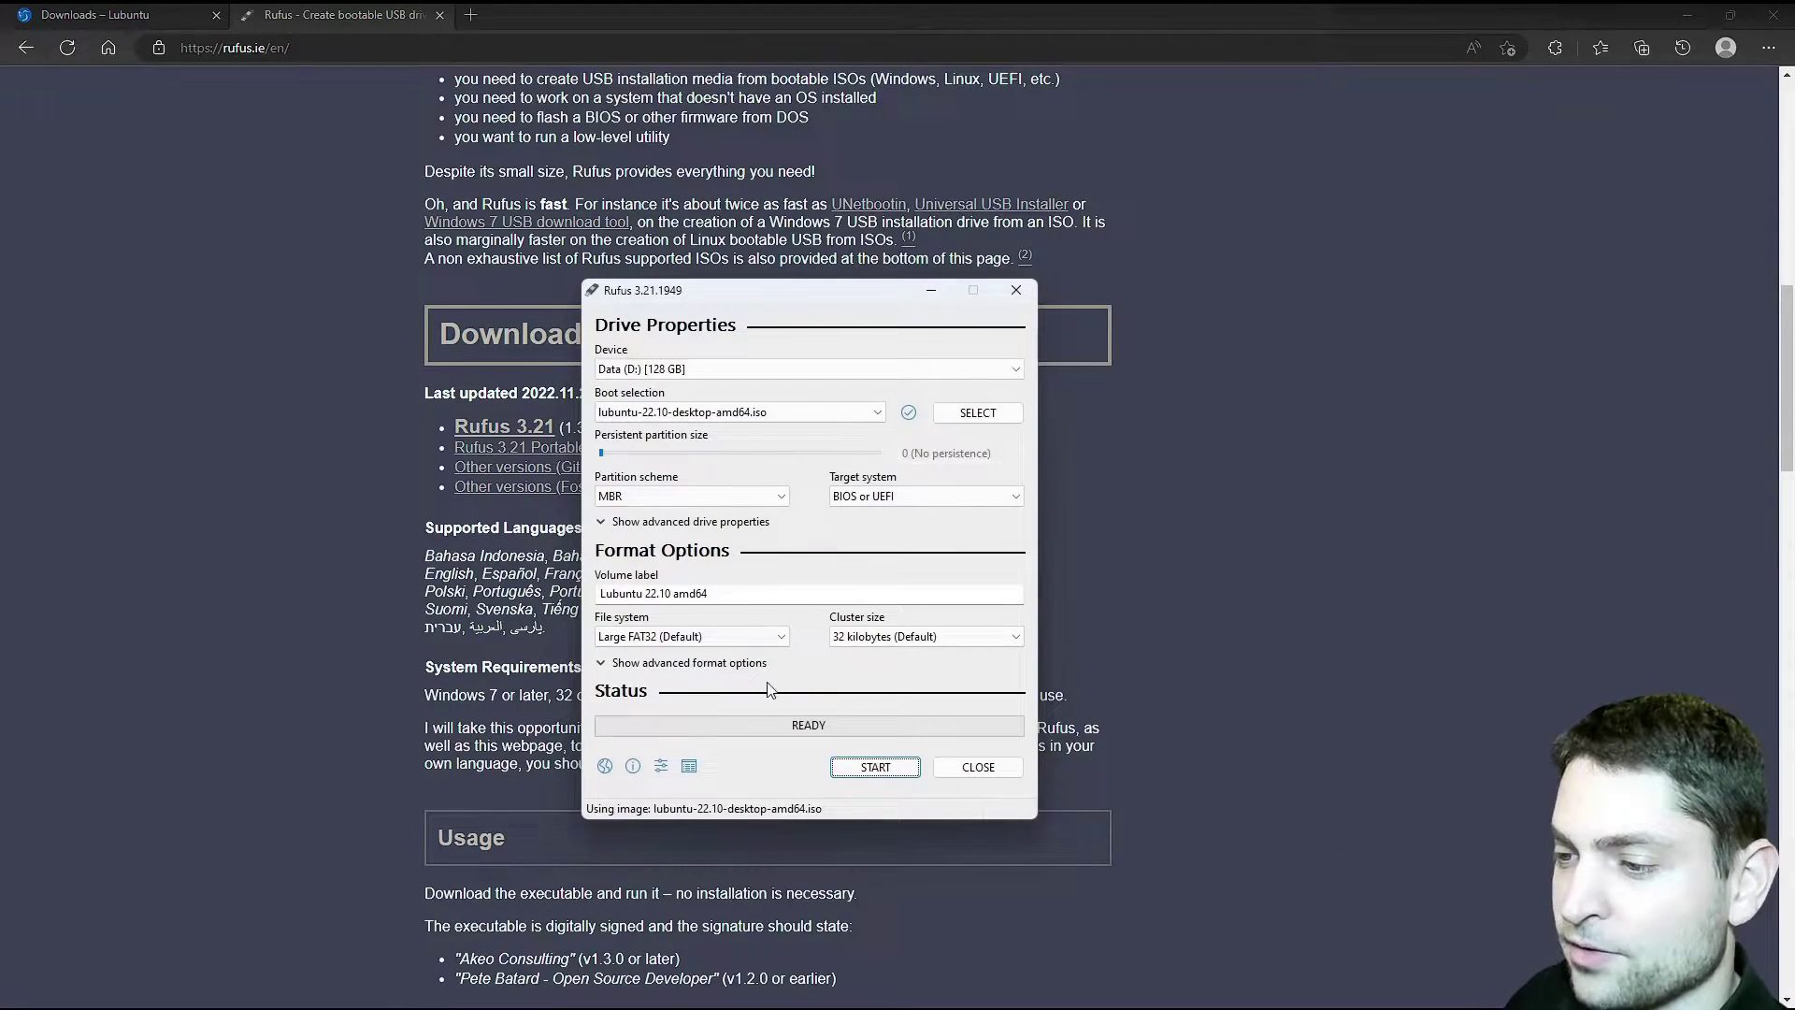
{"action": "left_click", "coordinate": [877, 767]}
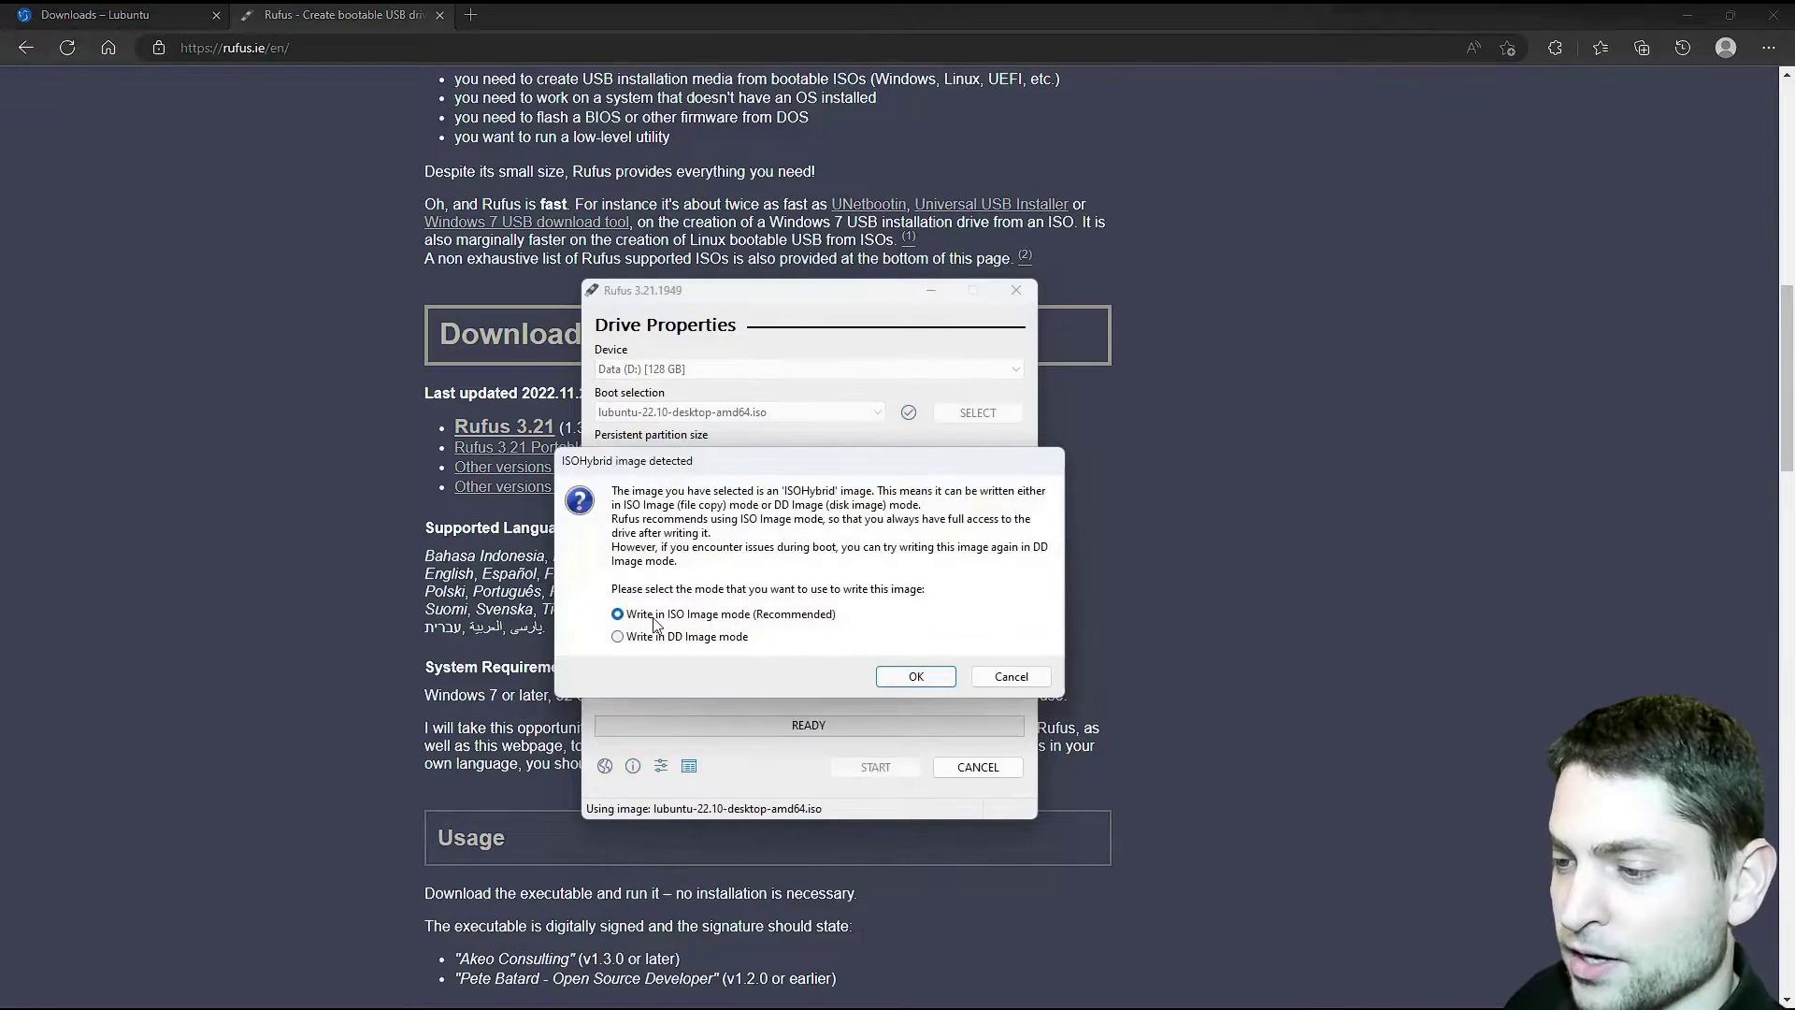
{"action": "left_click", "coordinate": [916, 677]}
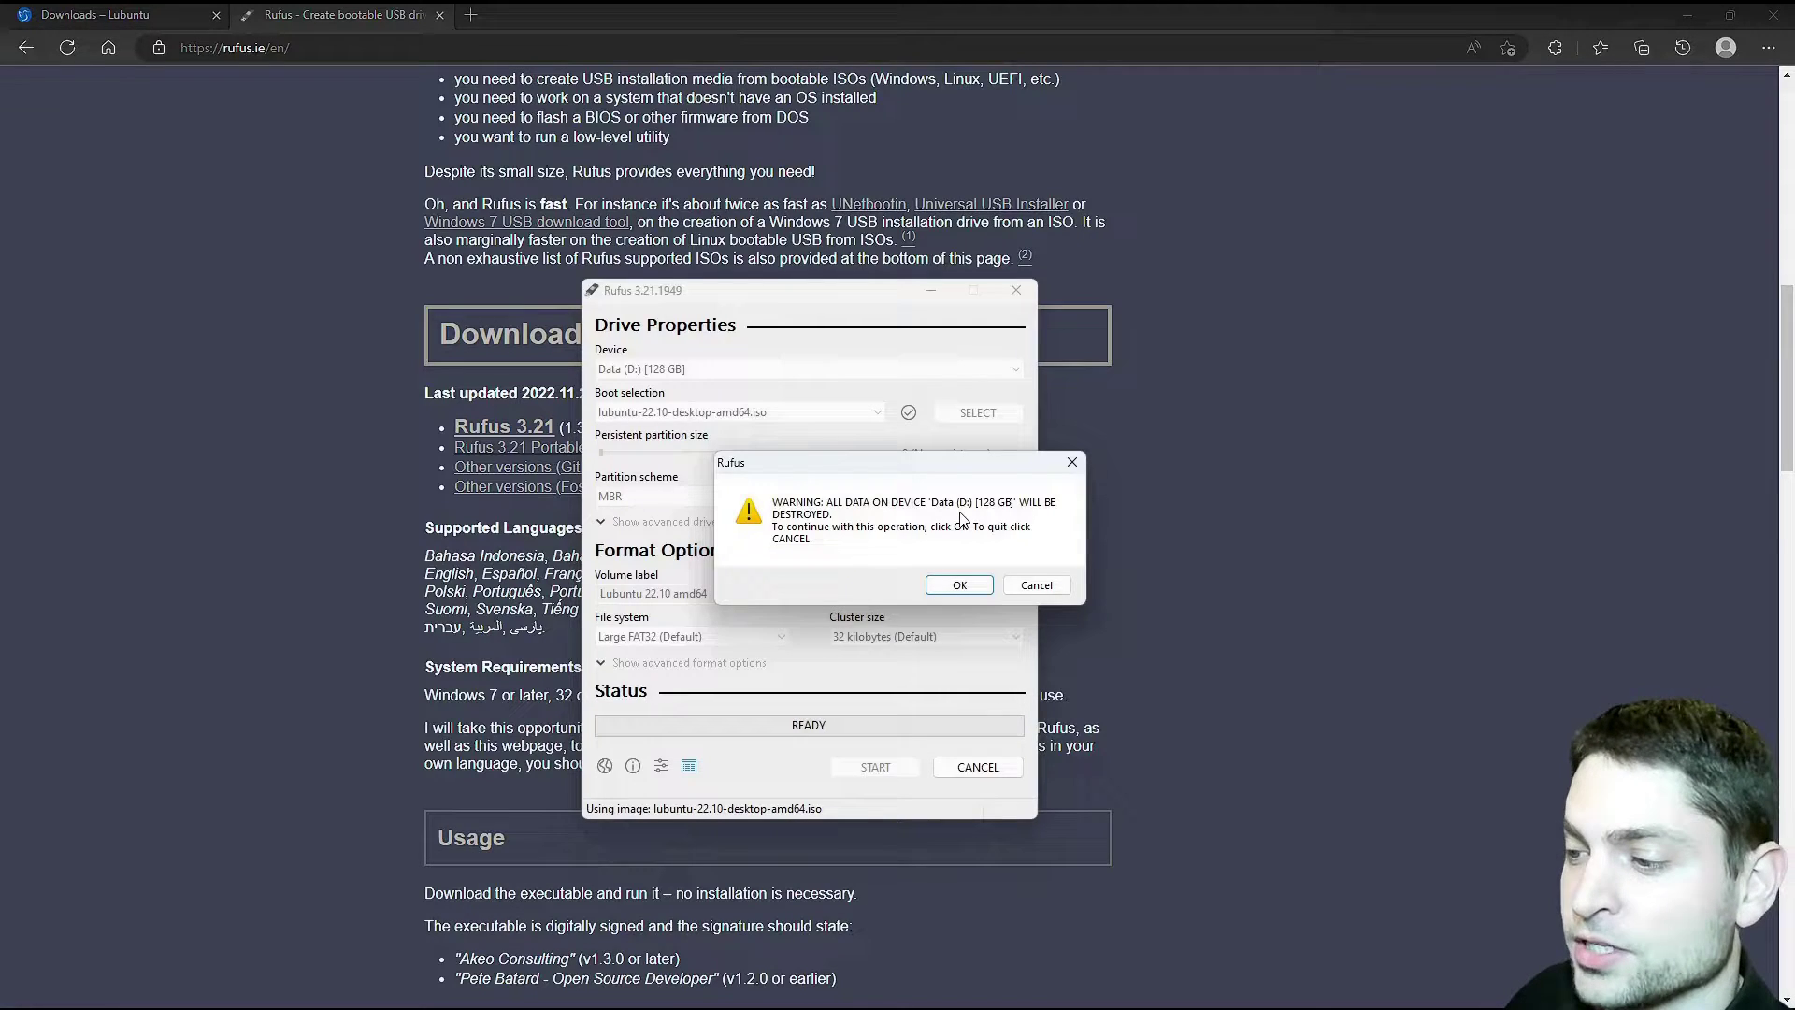
{"action": "left_click", "coordinate": [963, 586]}
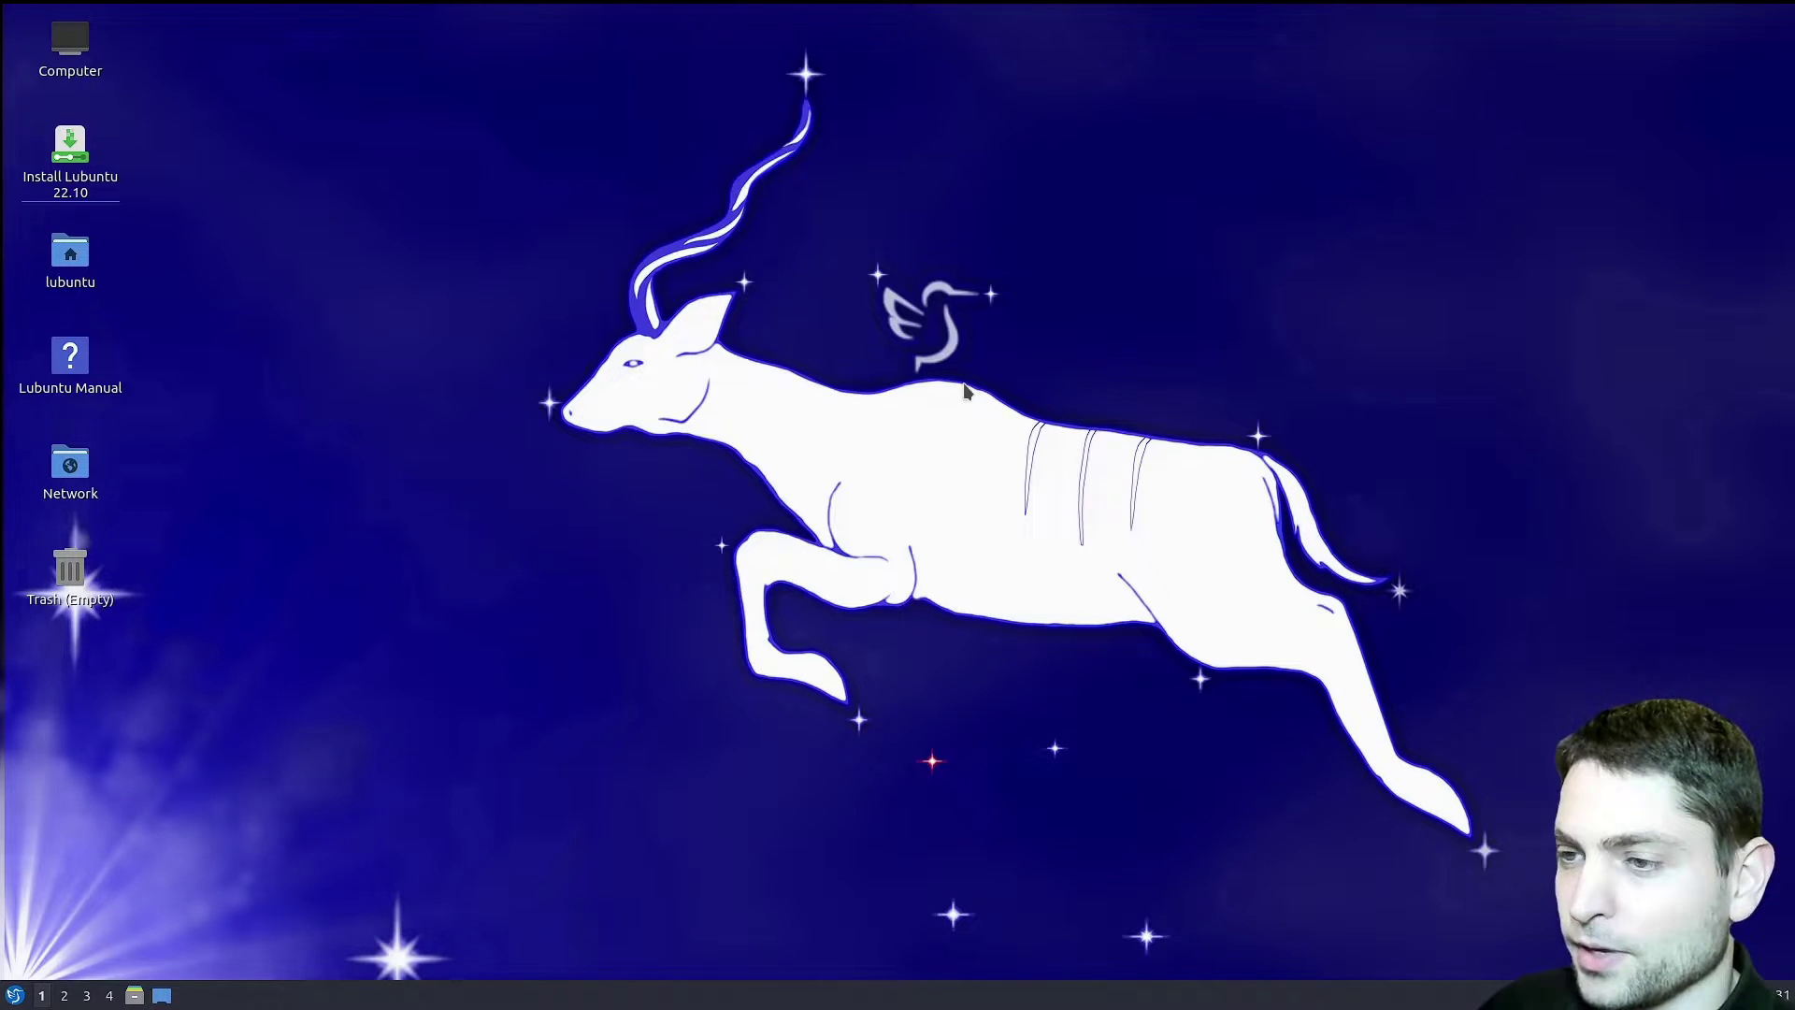
- Launch Install Lubuntu 22.10 from its desktop icon
{"action": "double_click", "coordinate": [73, 149]}
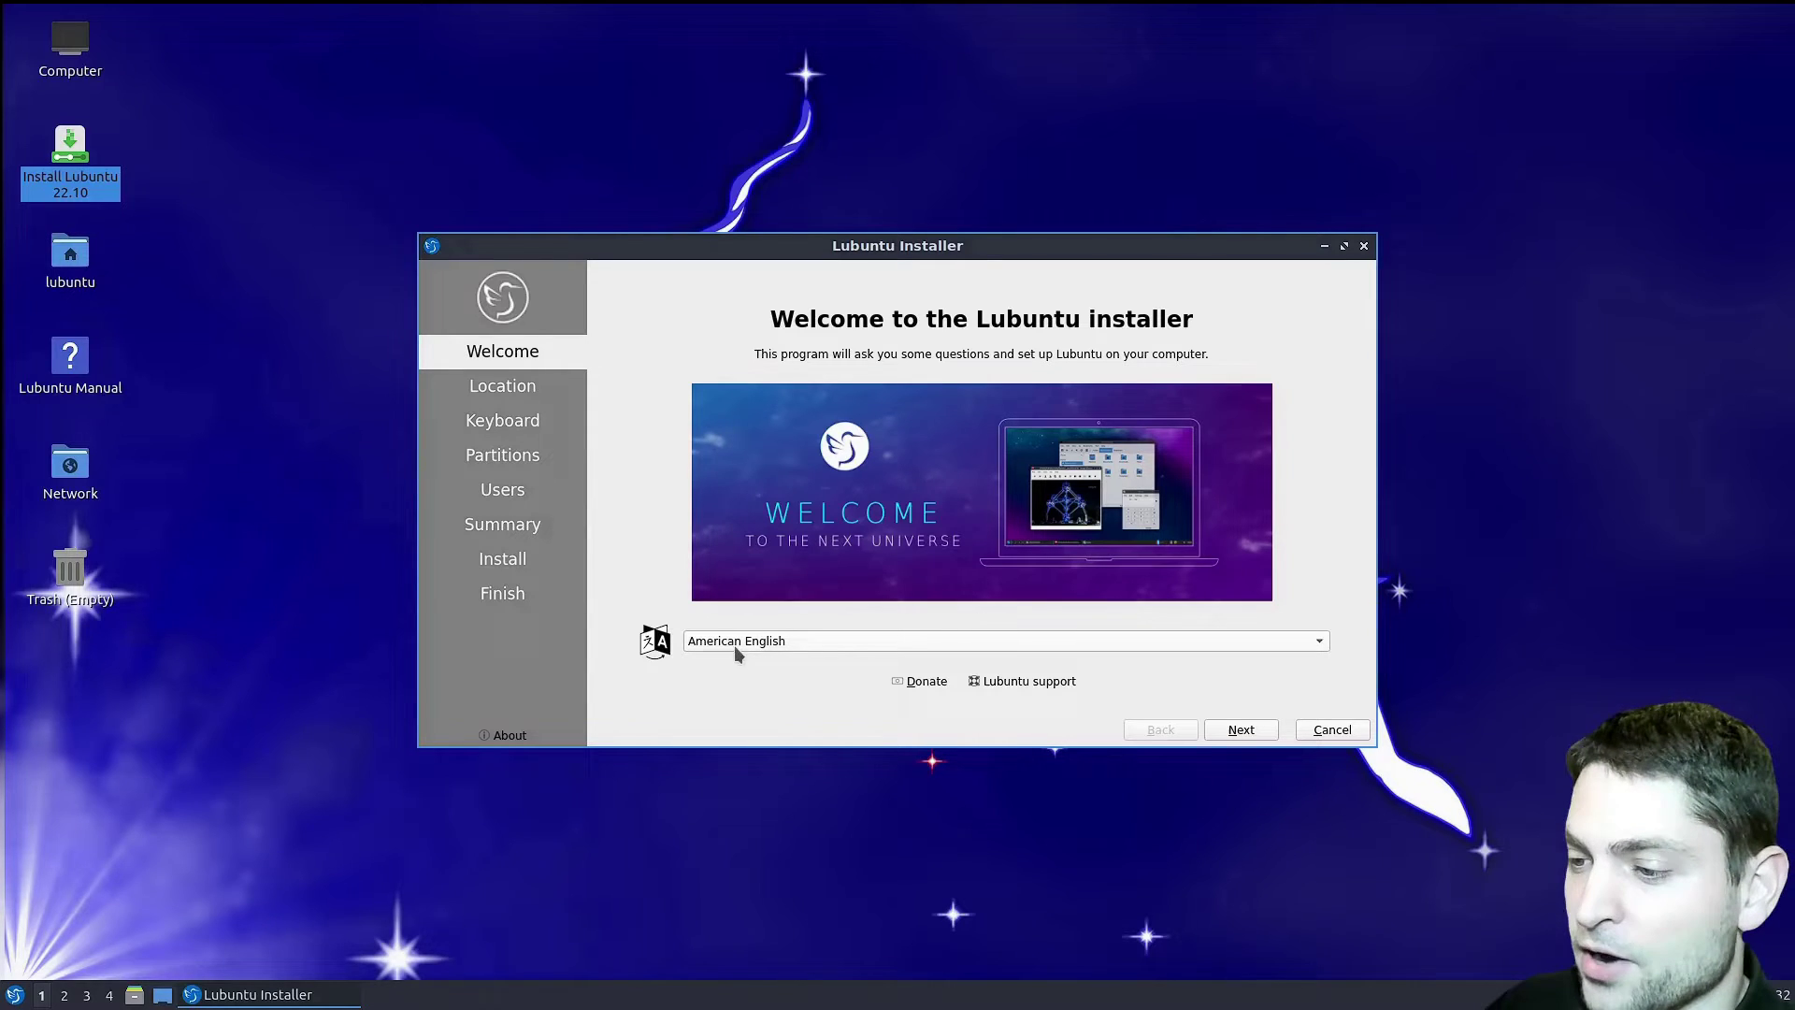
- Accept the New York timezone and English (US) keyboard, and target the Extreme Pro (/dev/sdb) drive
{"action": "left_click", "coordinate": [1261, 730]}
{"action": "left_click", "coordinate": [1243, 731]}
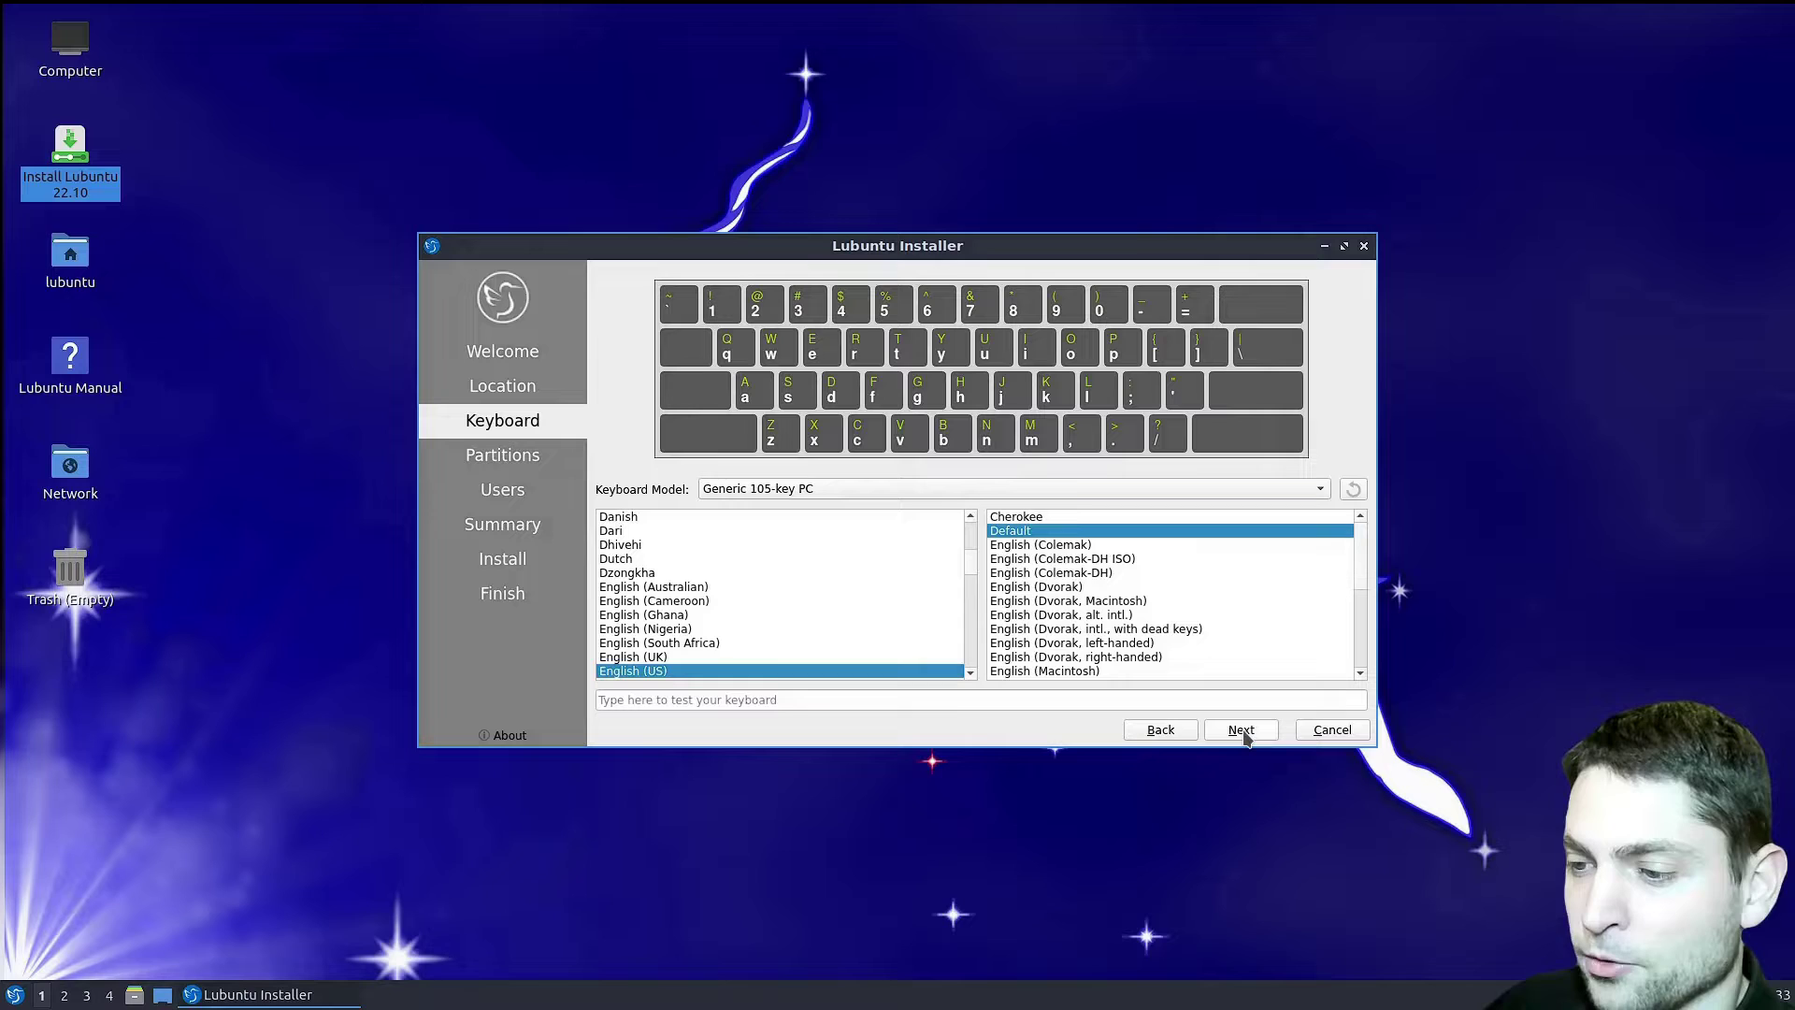
{"action": "left_click", "coordinate": [1242, 731]}
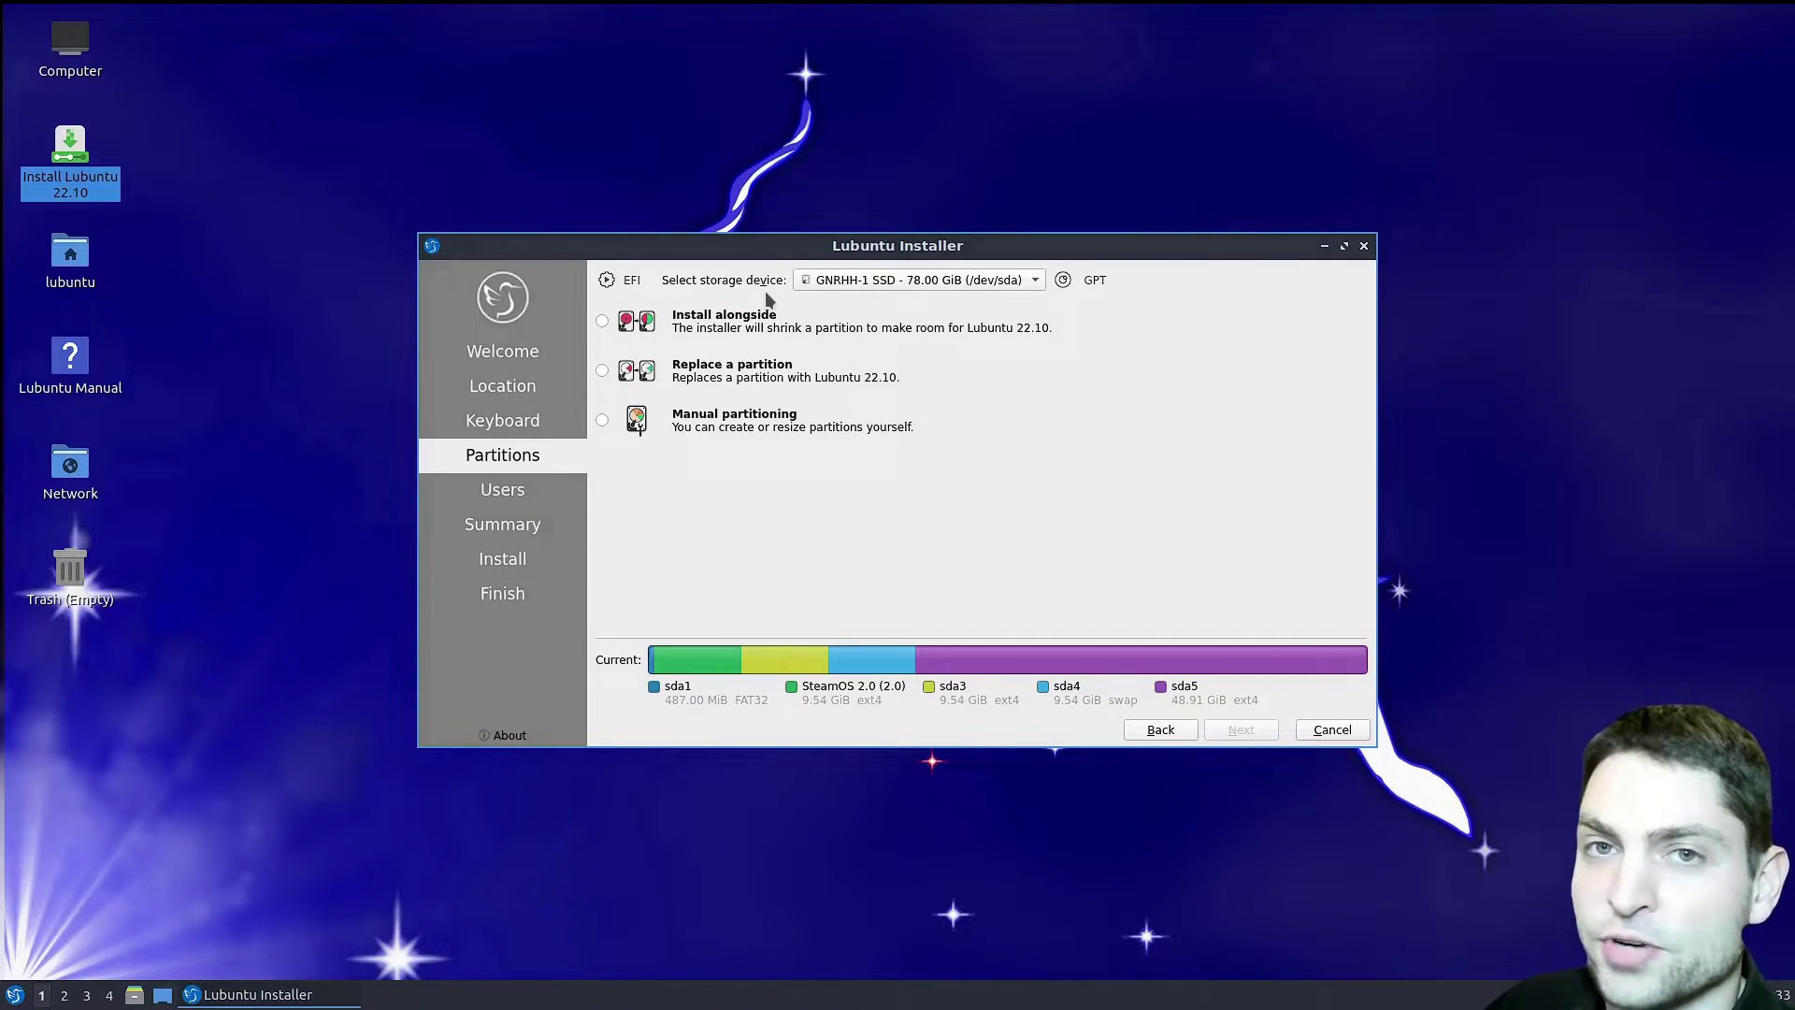
{"action": "left_click", "coordinate": [1036, 280]}
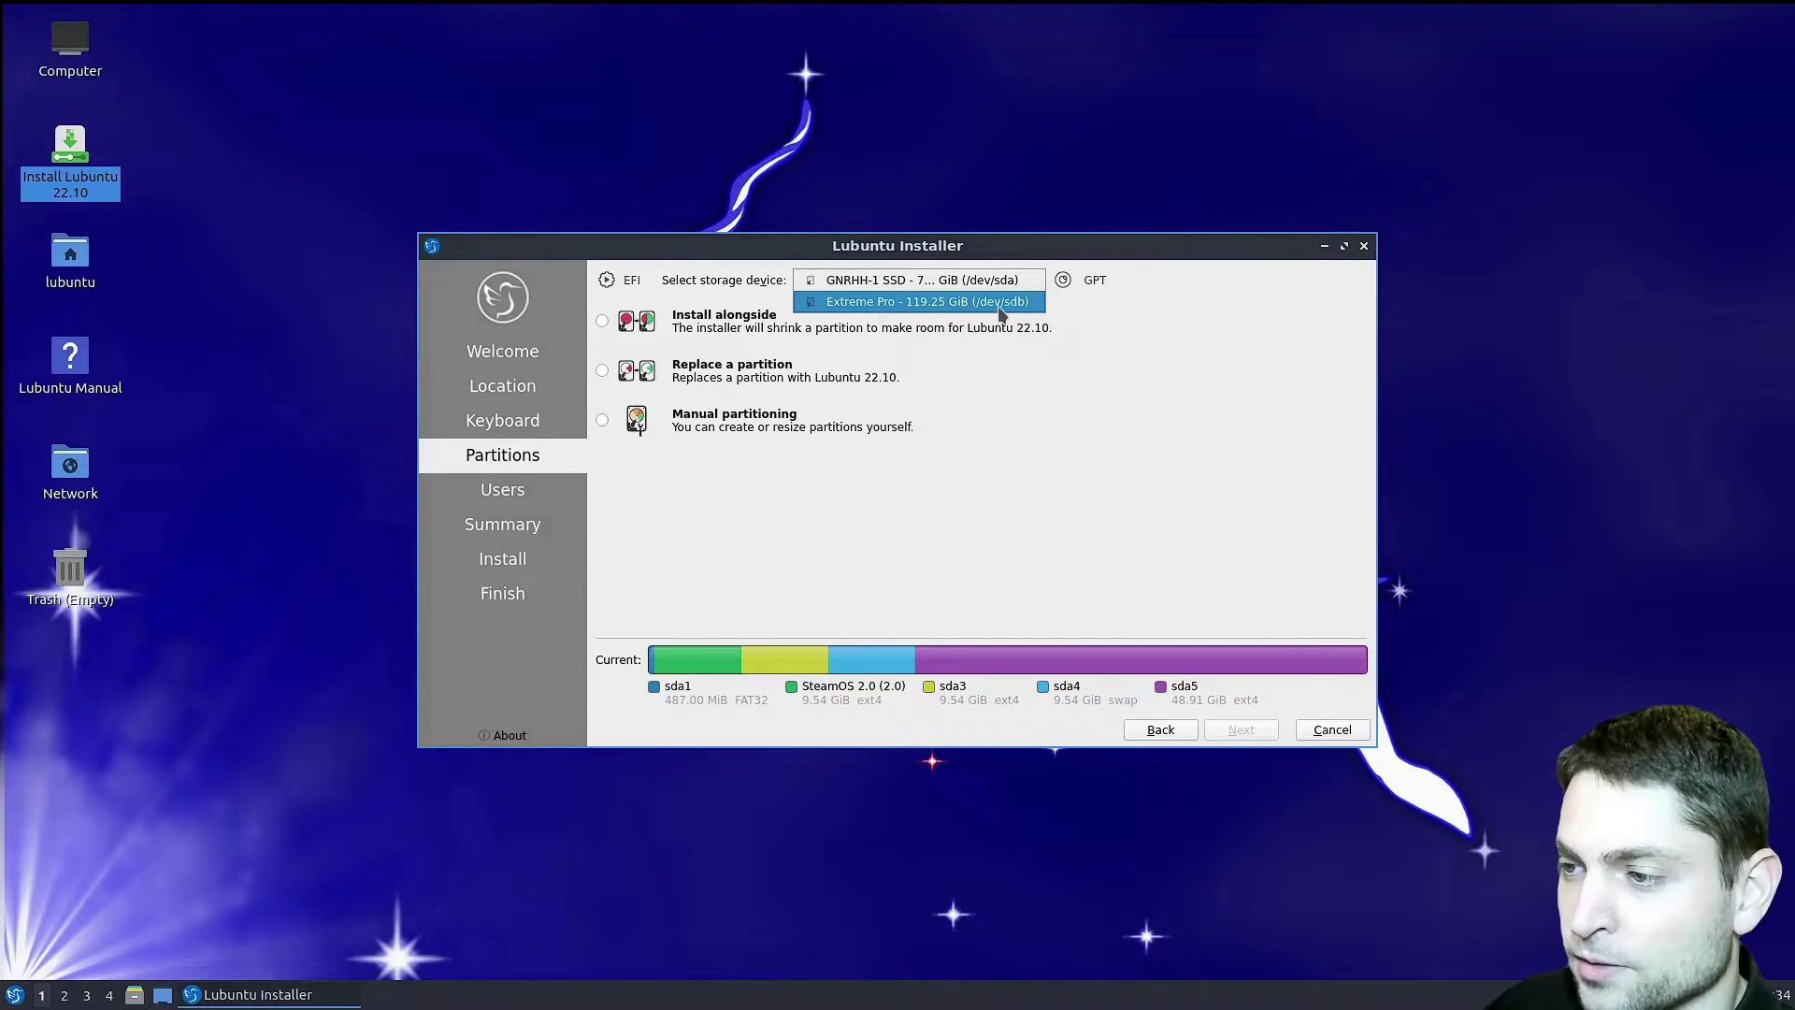
{"action": "left_click", "coordinate": [993, 303]}
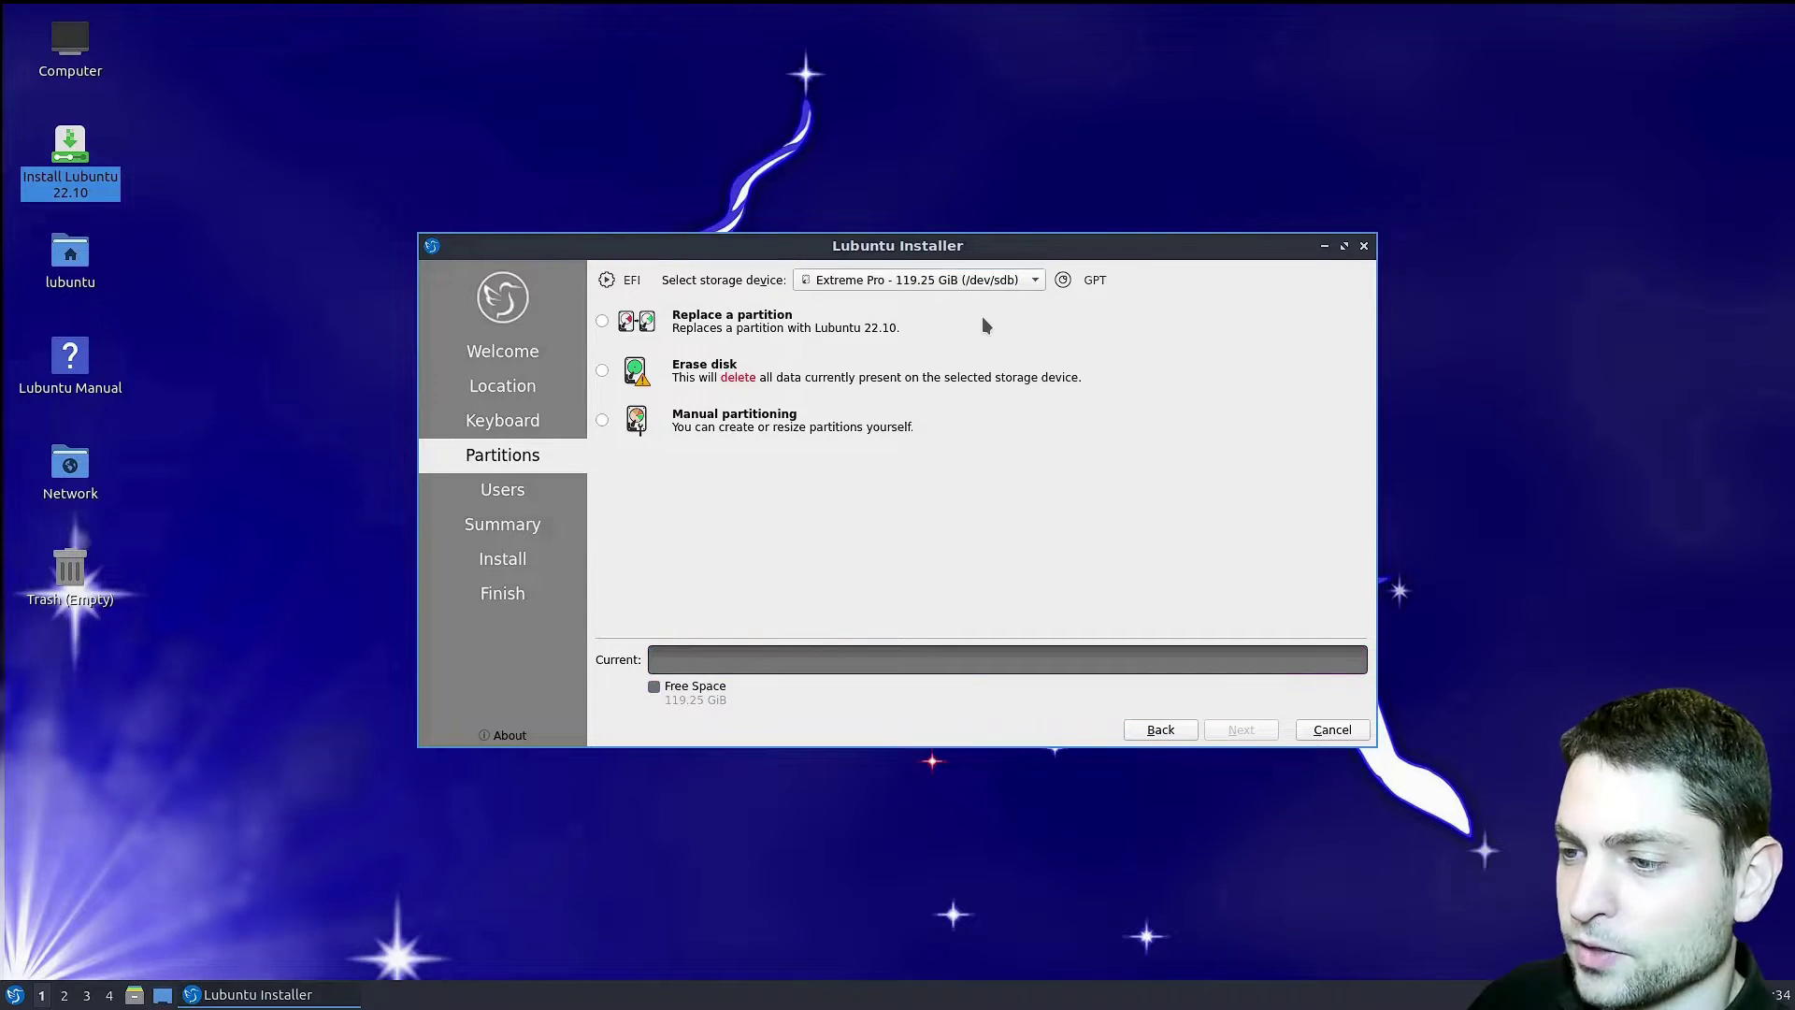
- Choose manual partitioning and create a new GPT partition table, selecting the free space
{"action": "left_click", "coordinate": [603, 423]}
{"action": "left_click", "coordinate": [1240, 729]}
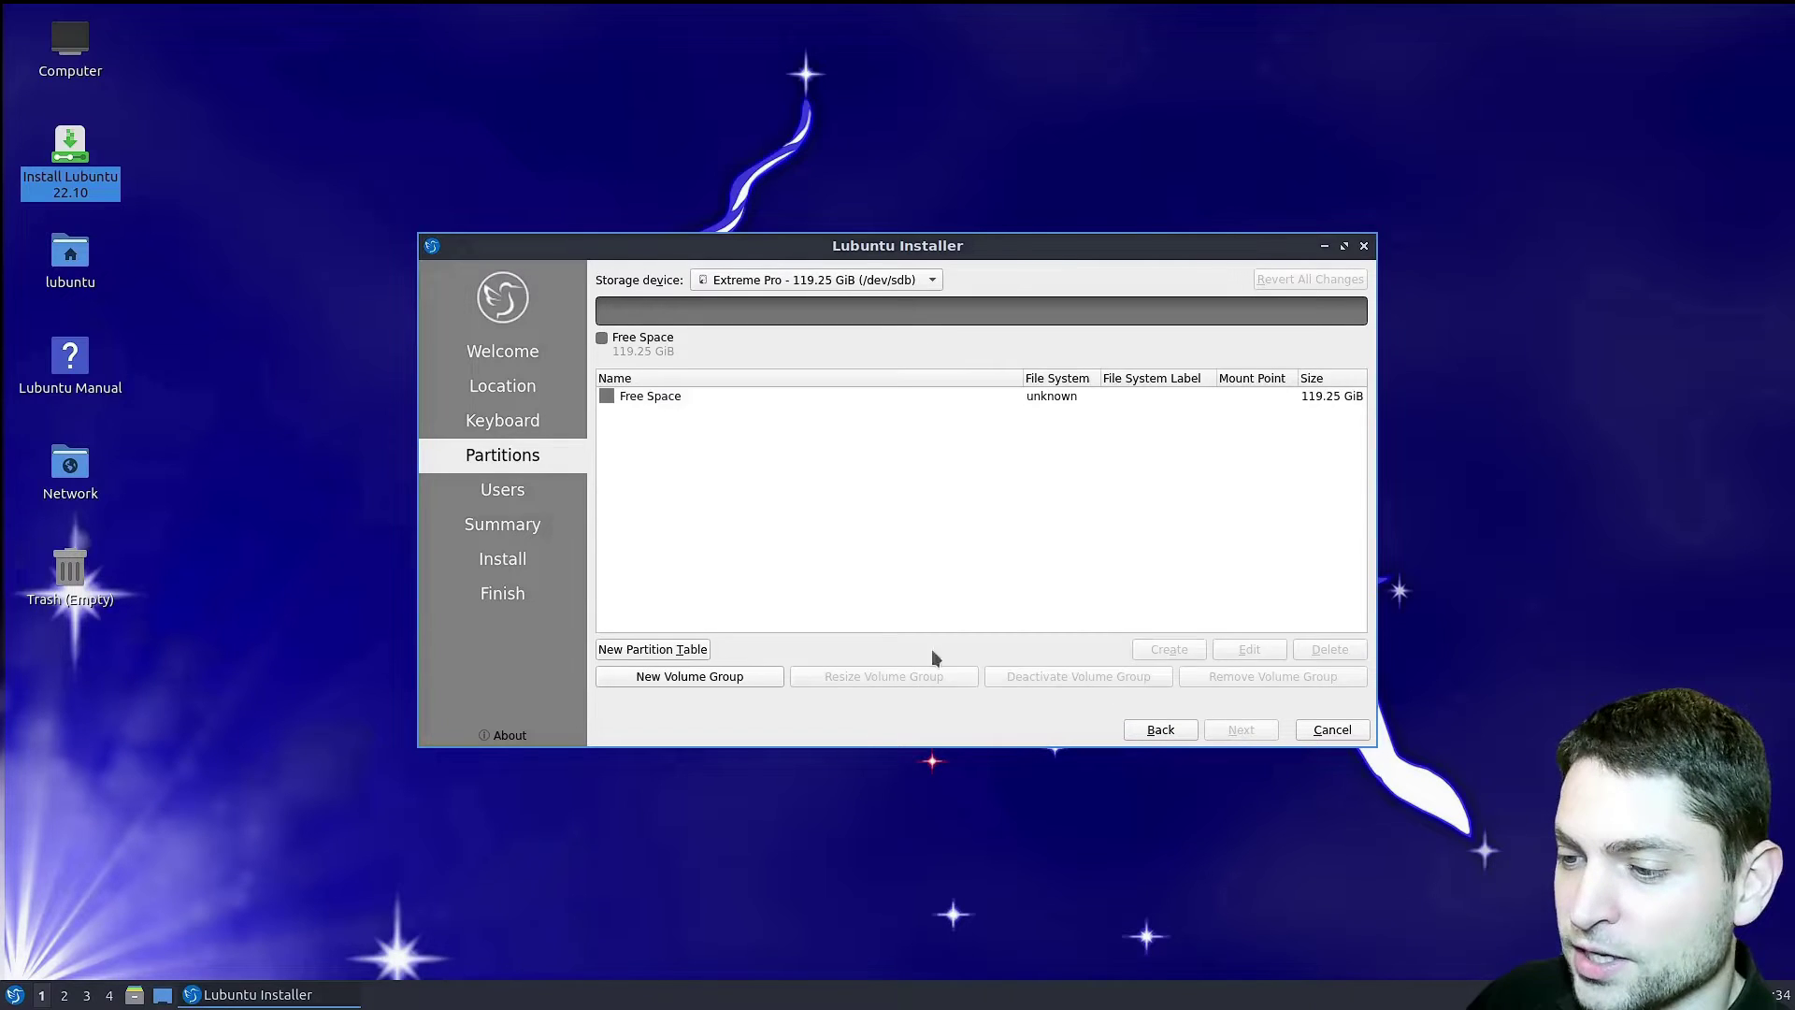
{"action": "left_click", "coordinate": [681, 649]}
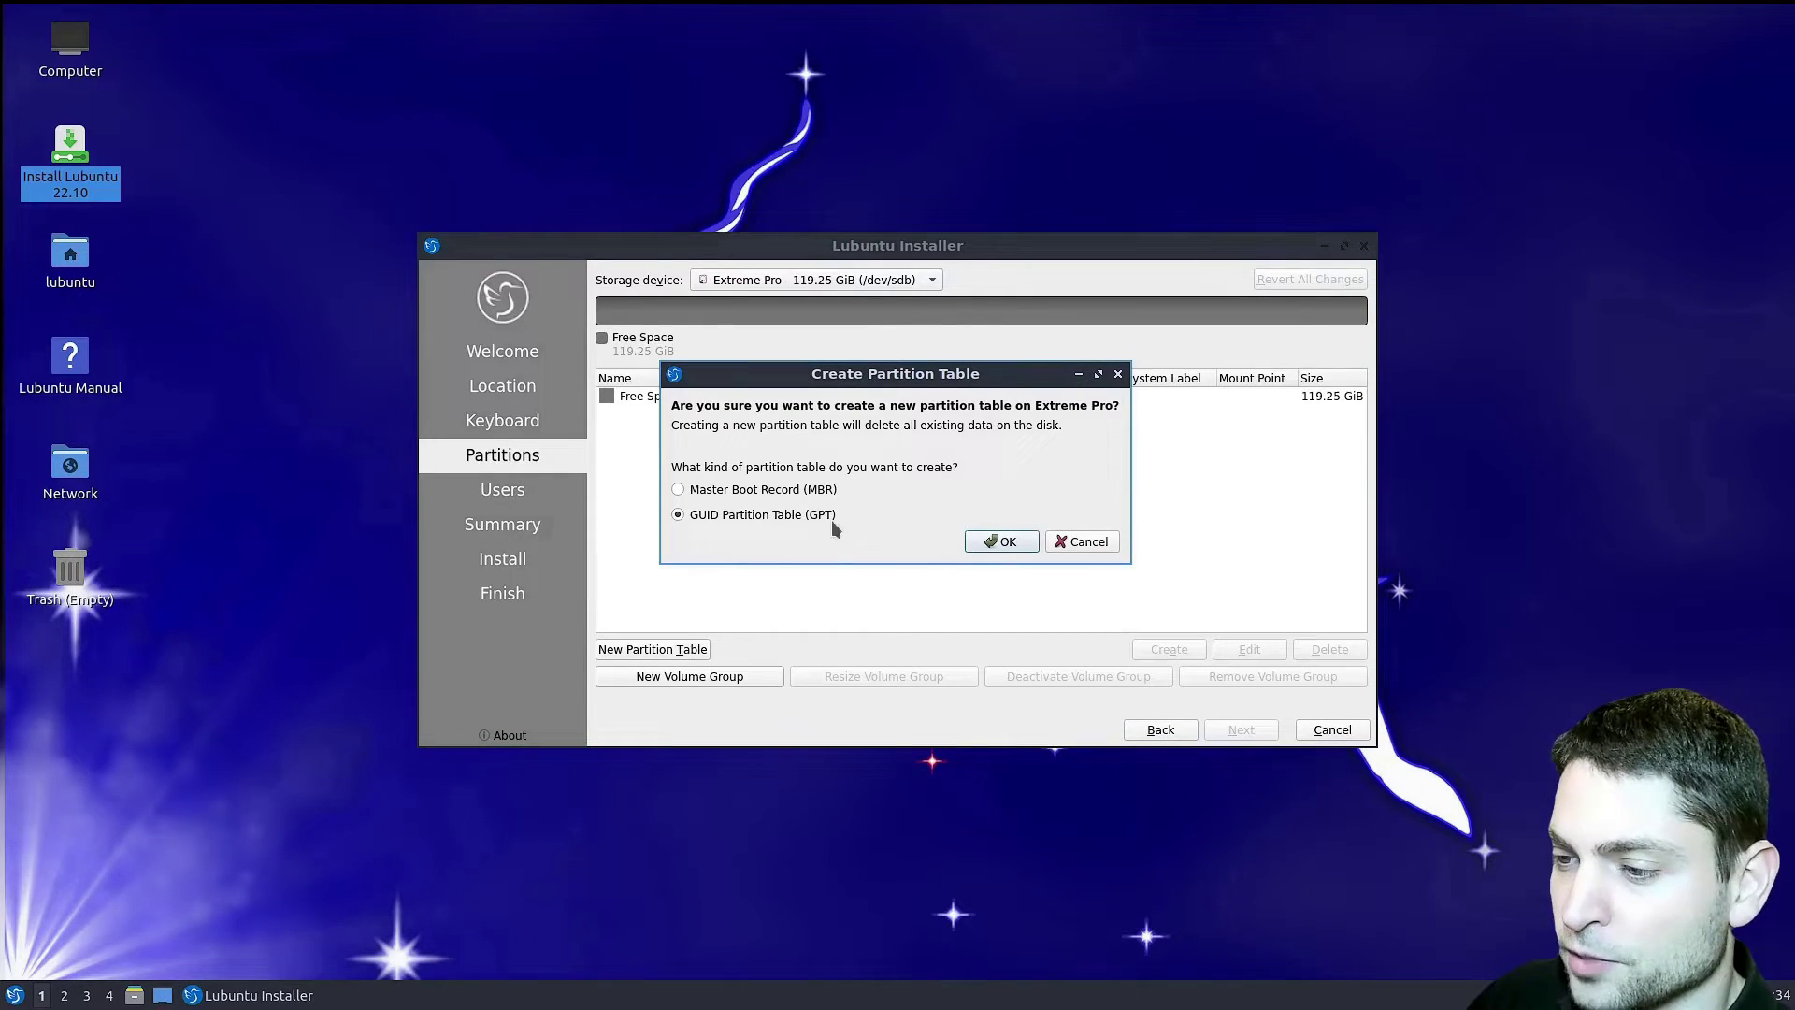
{"action": "left_click", "coordinate": [993, 547]}
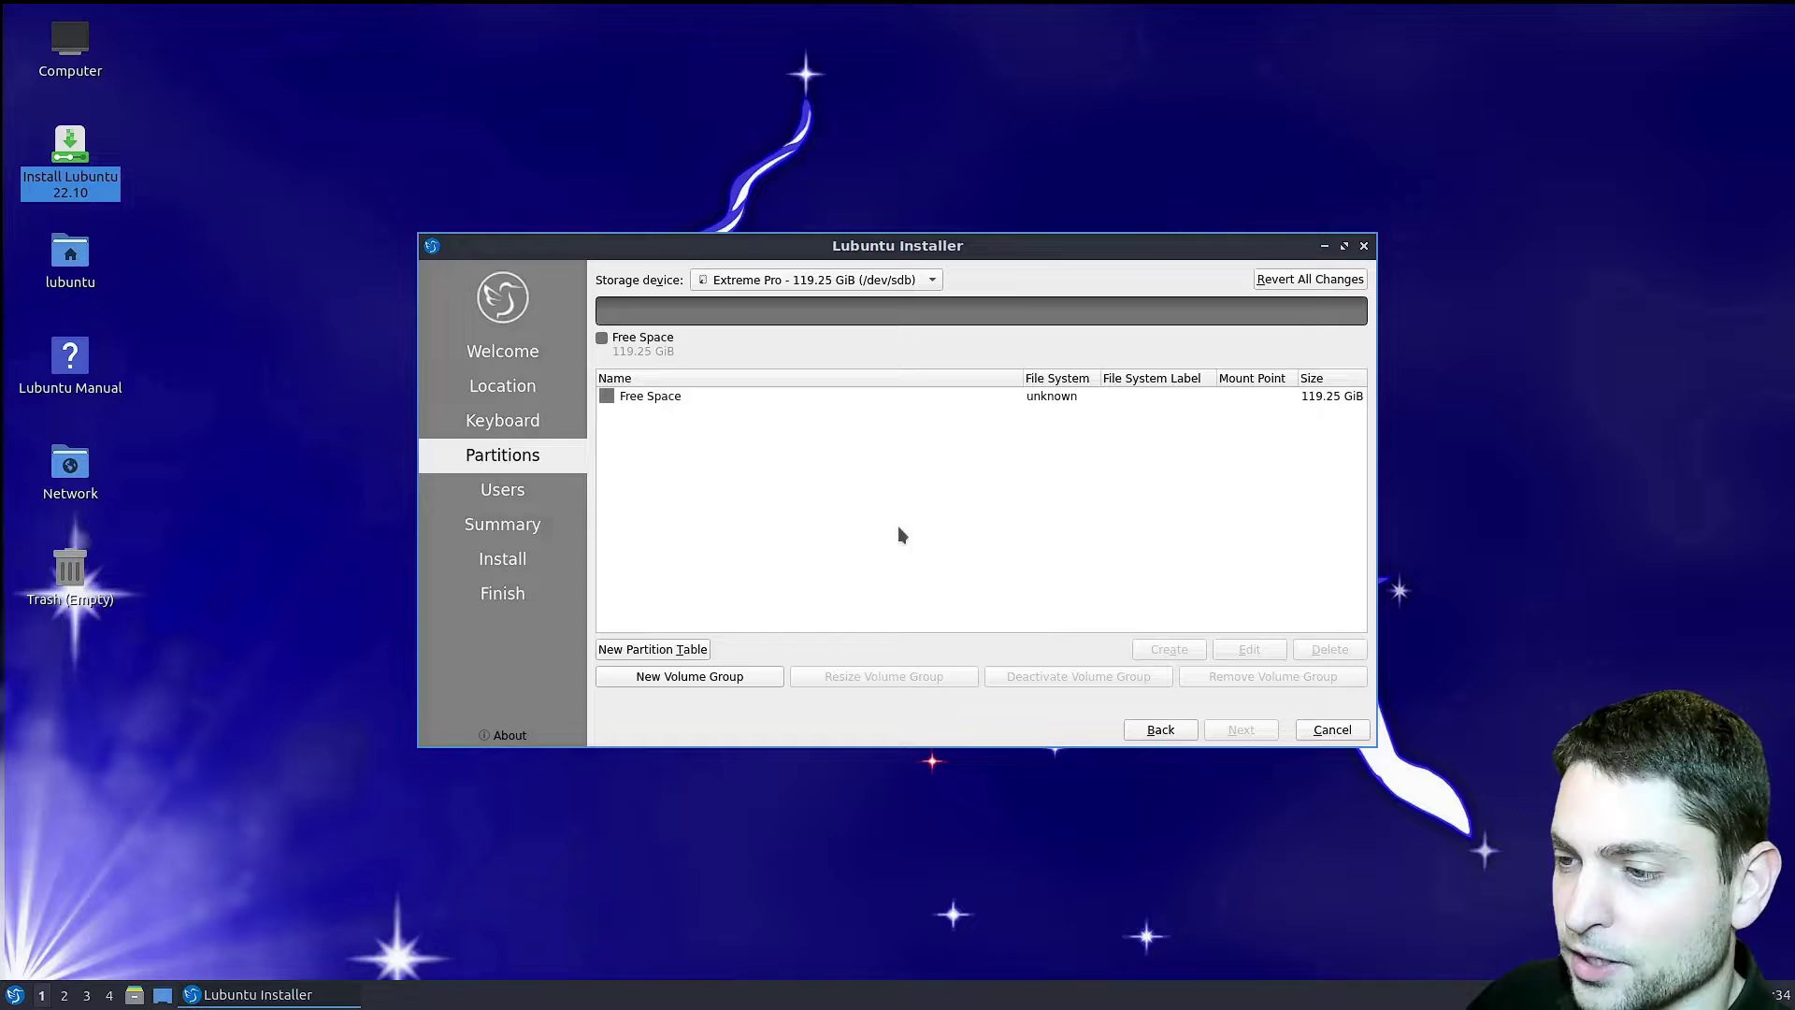
{"action": "left_click", "coordinate": [684, 403]}
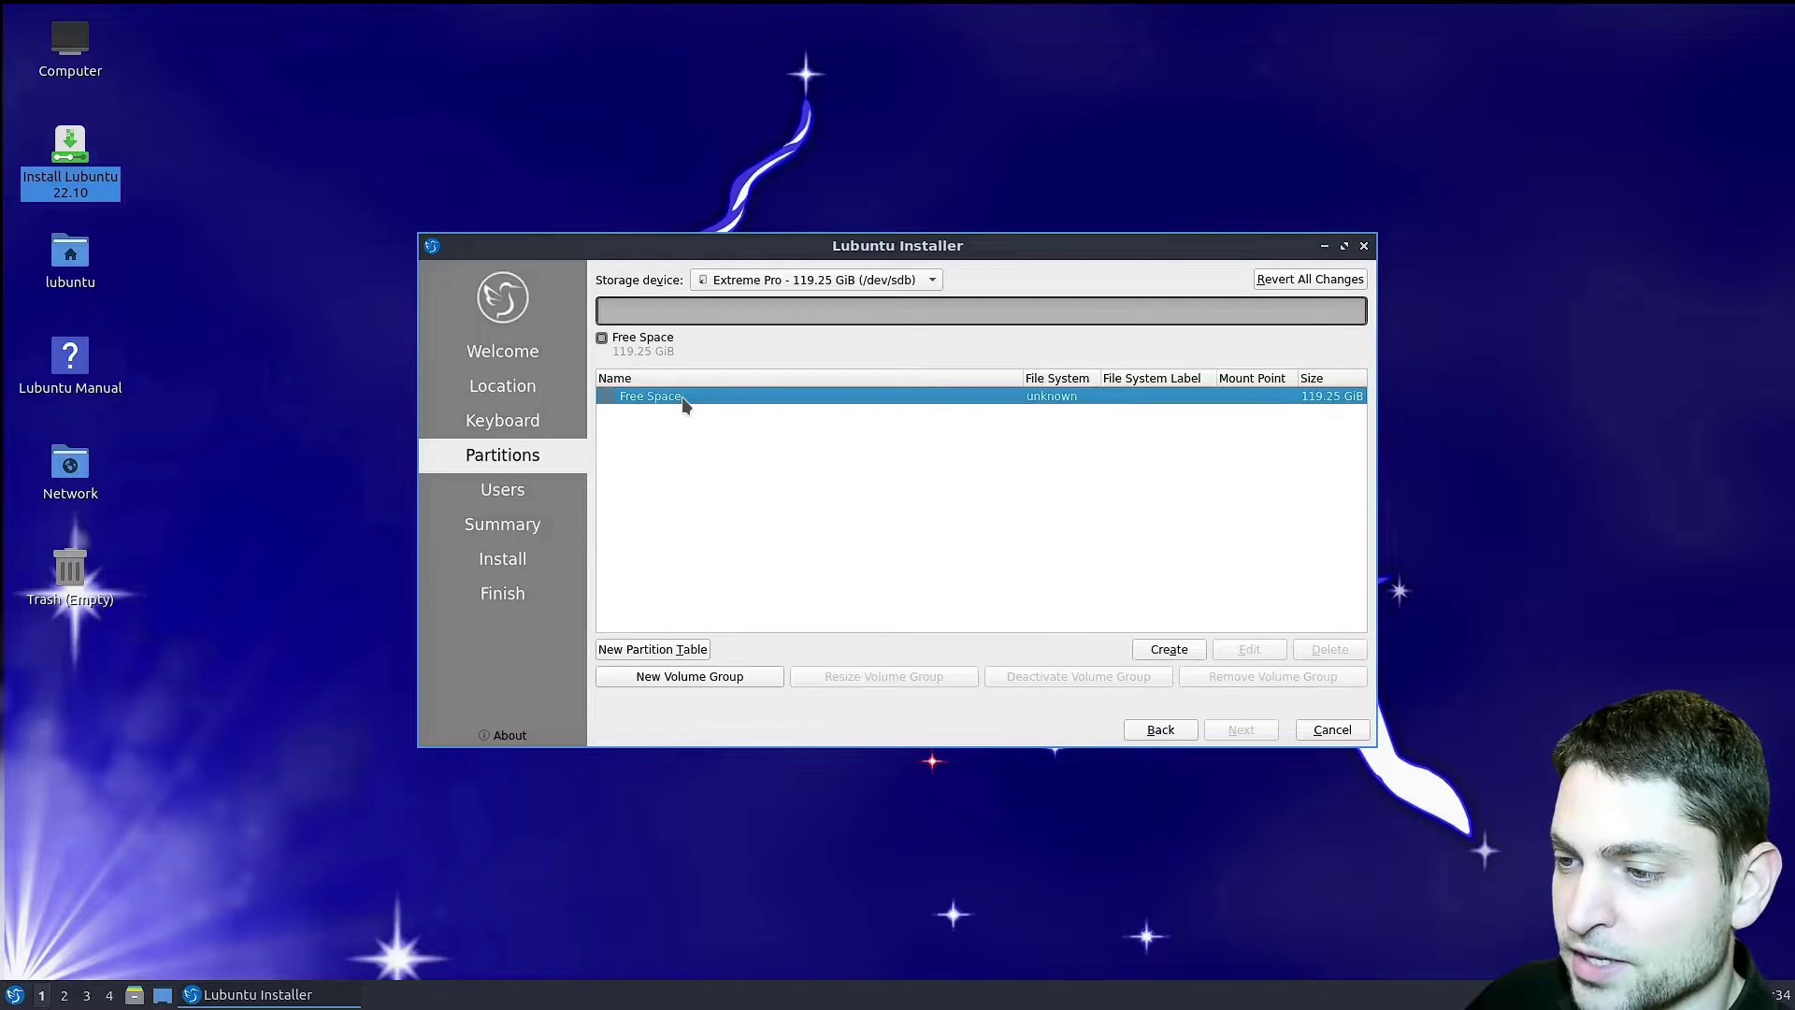
- Create a 300 MiB fat32 EFI partition mounted at /boot/efi with the boot flag
{"action": "left_click", "coordinate": [1191, 651]}
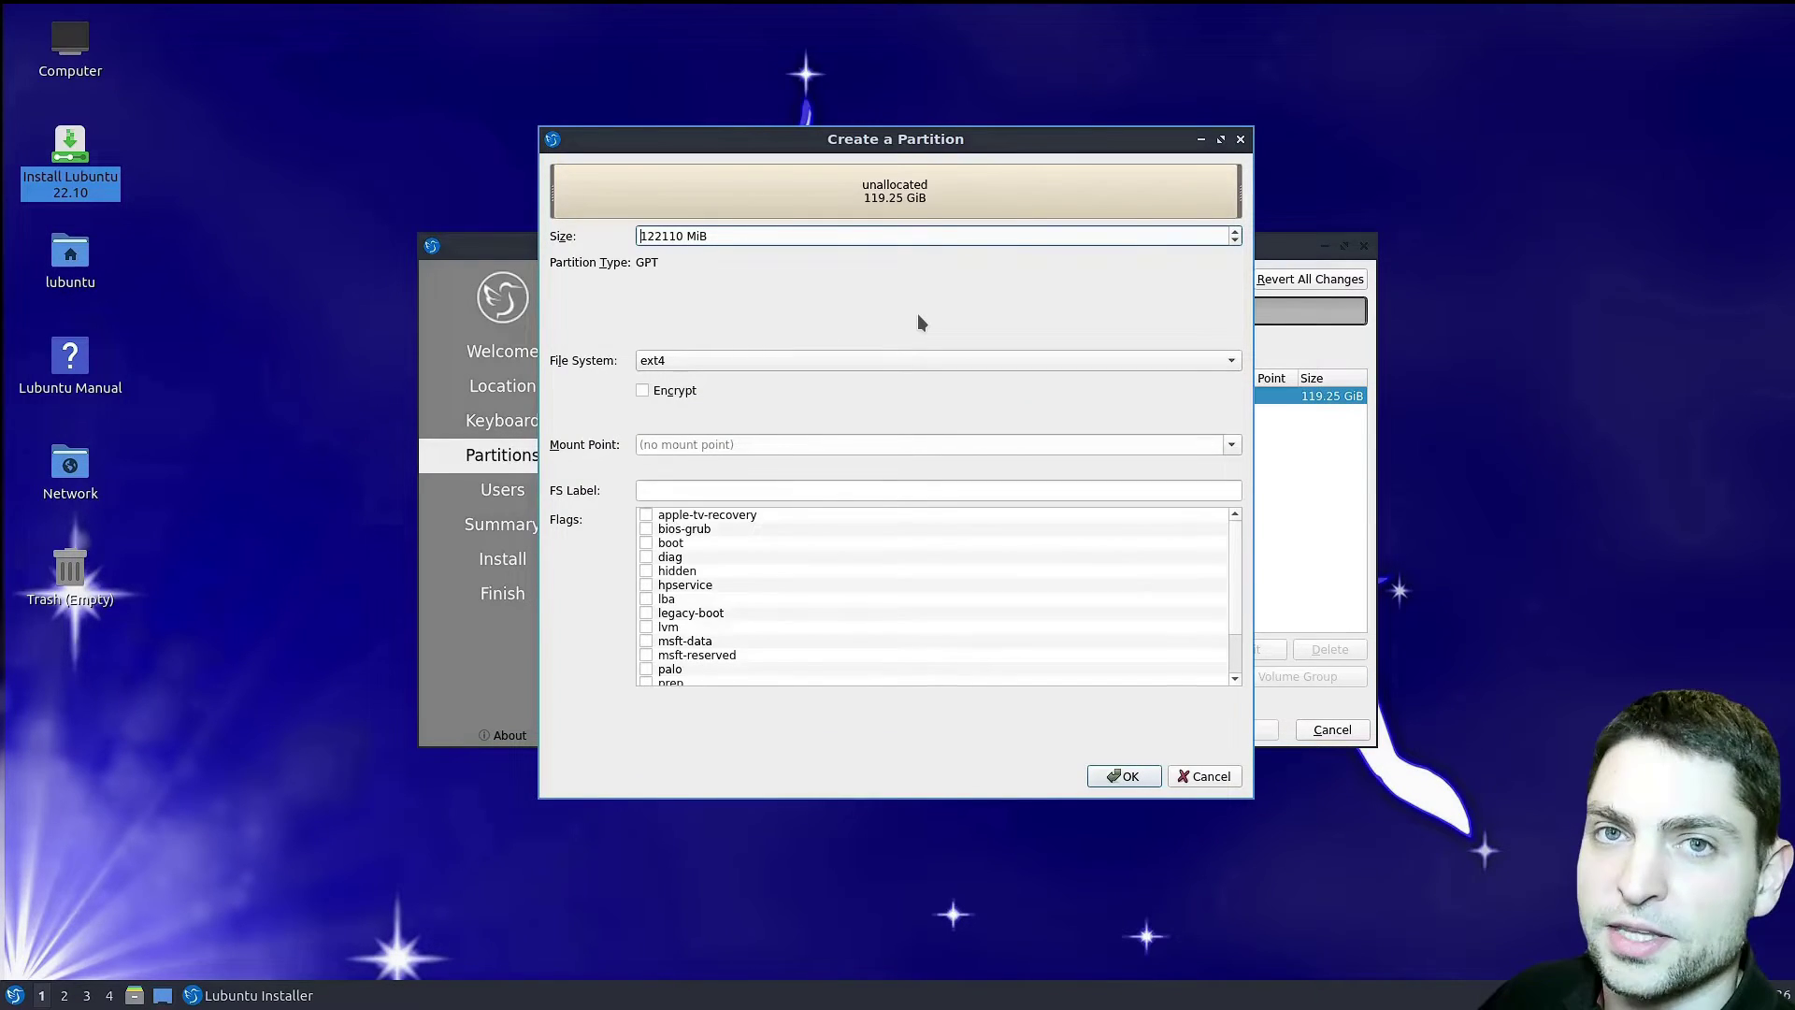
{"action": "double_click", "coordinate": [671, 236]}
{"action": "type", "text": "30"}
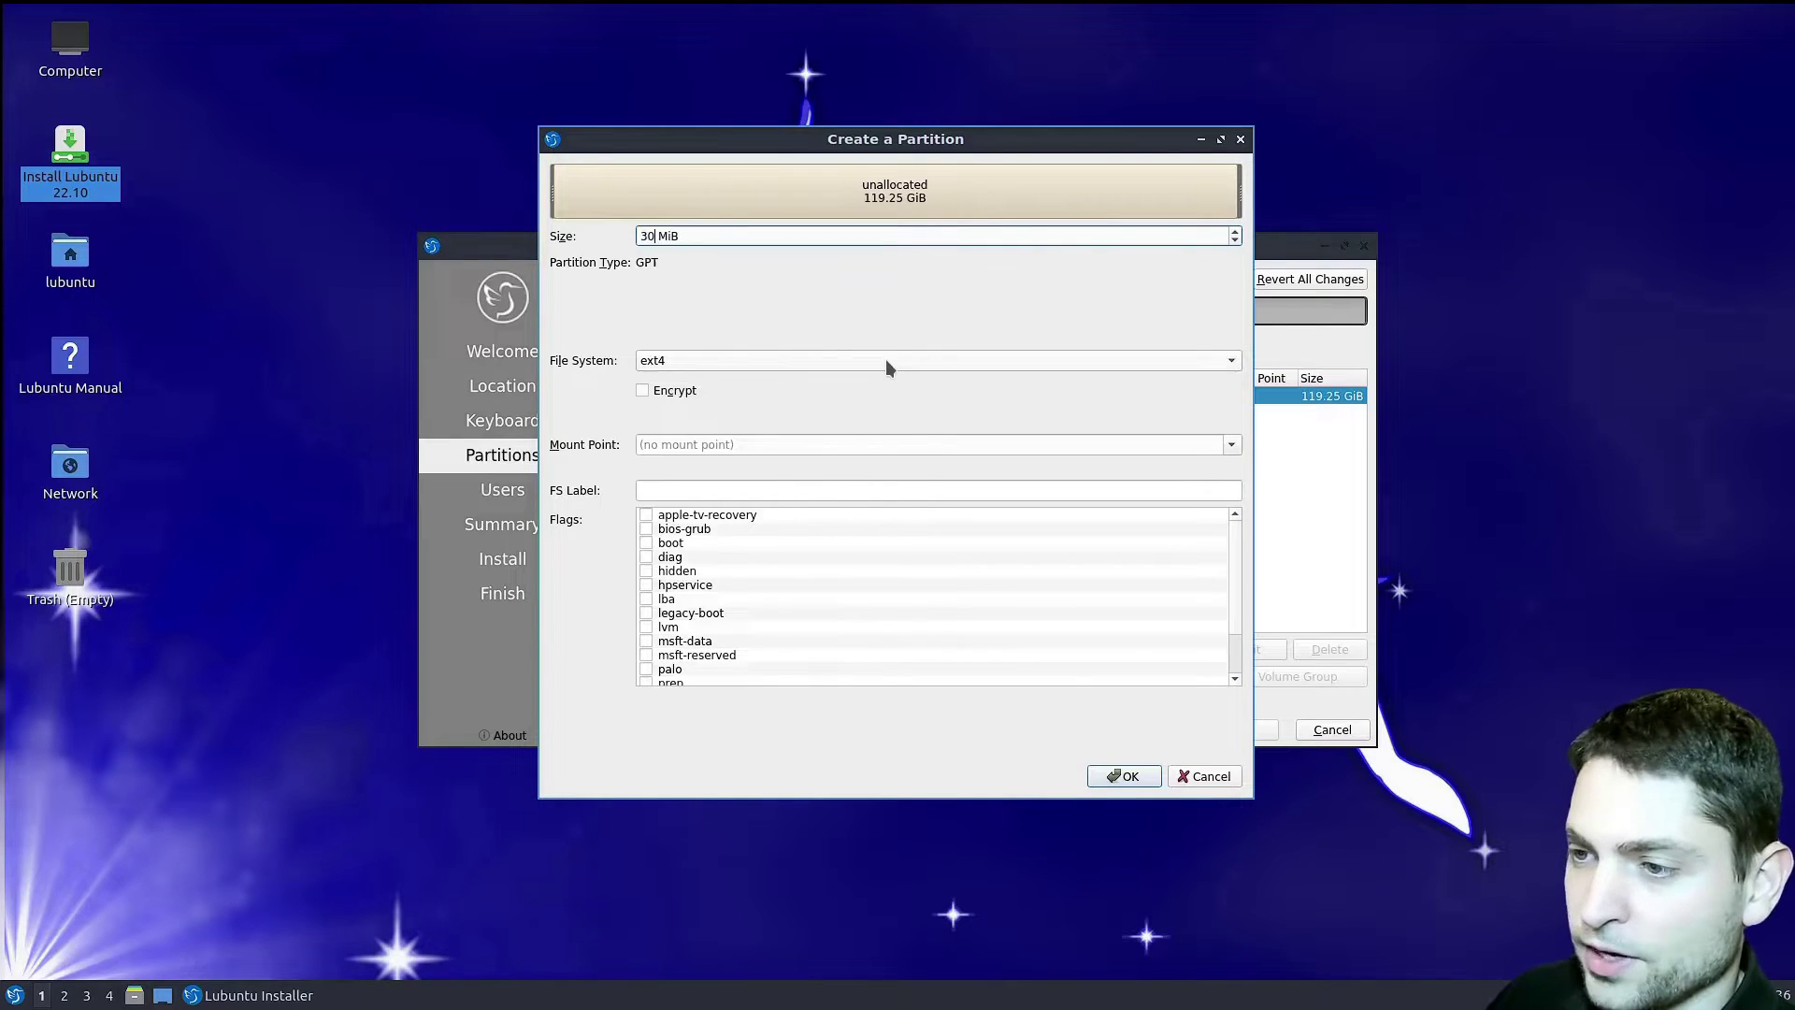
{"action": "type", "text": "0"}
{"action": "left_click", "coordinate": [918, 361]}
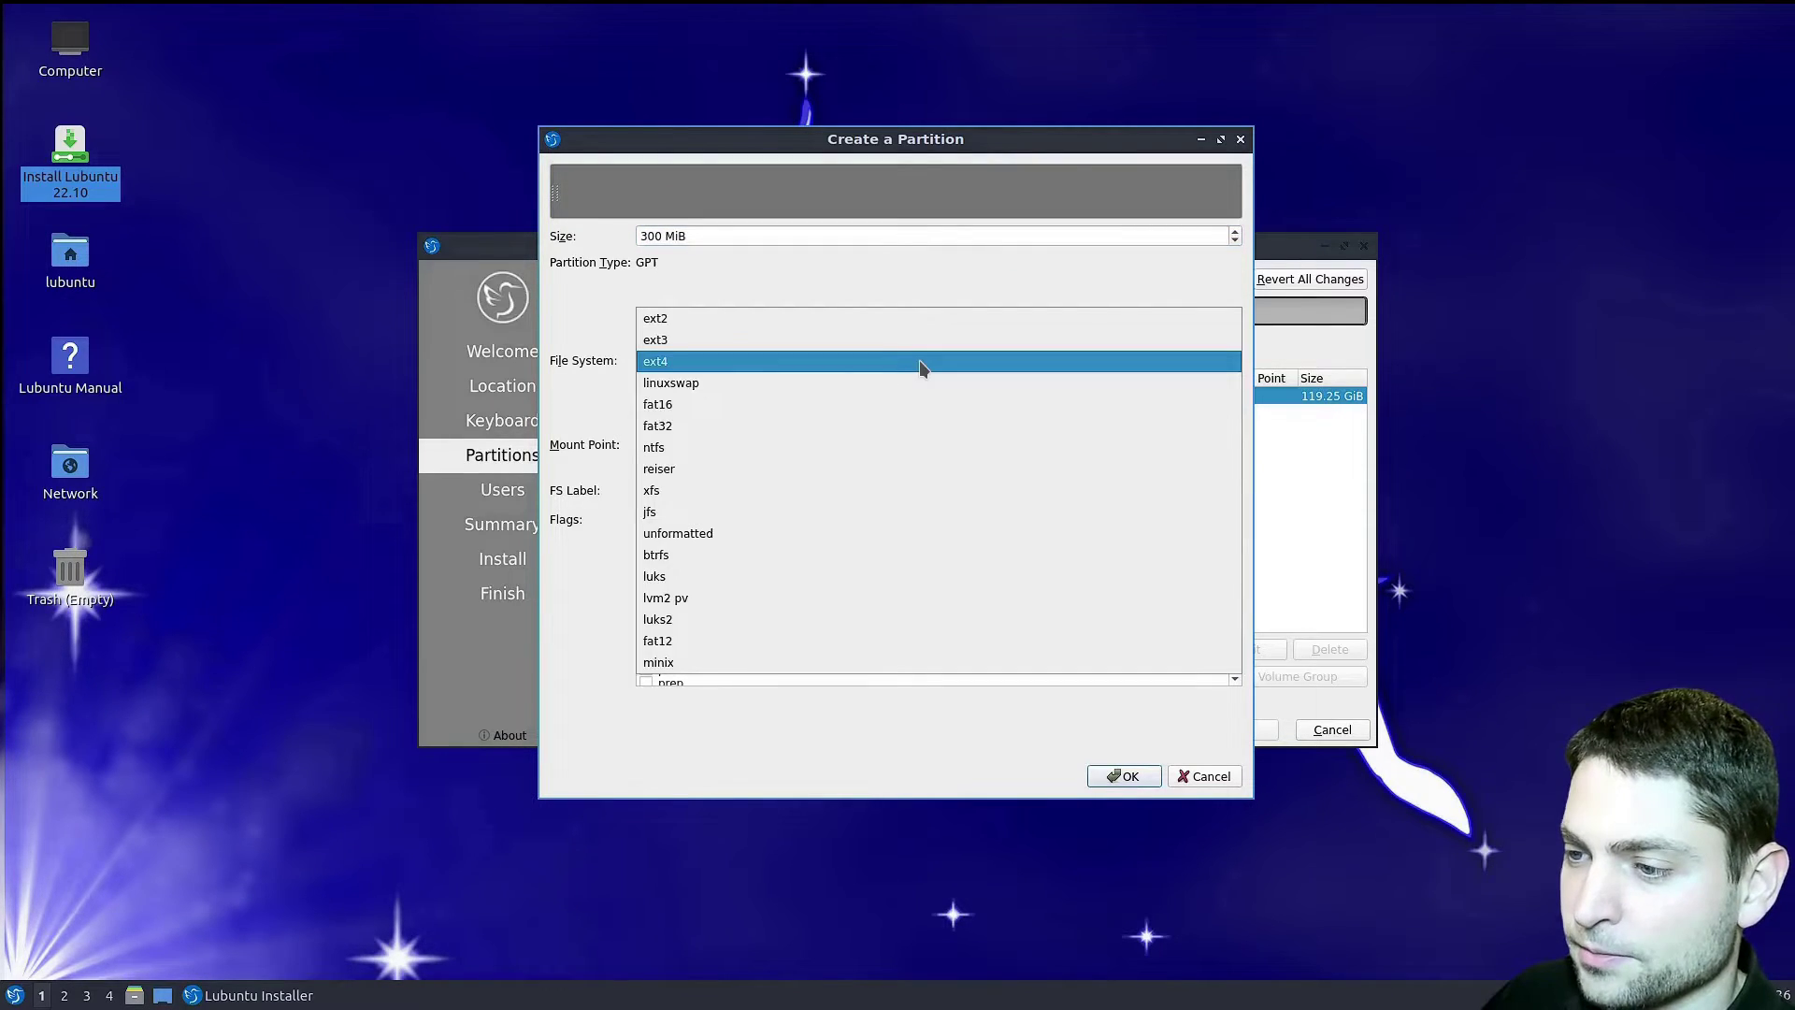
{"action": "left_click", "coordinate": [692, 428]}
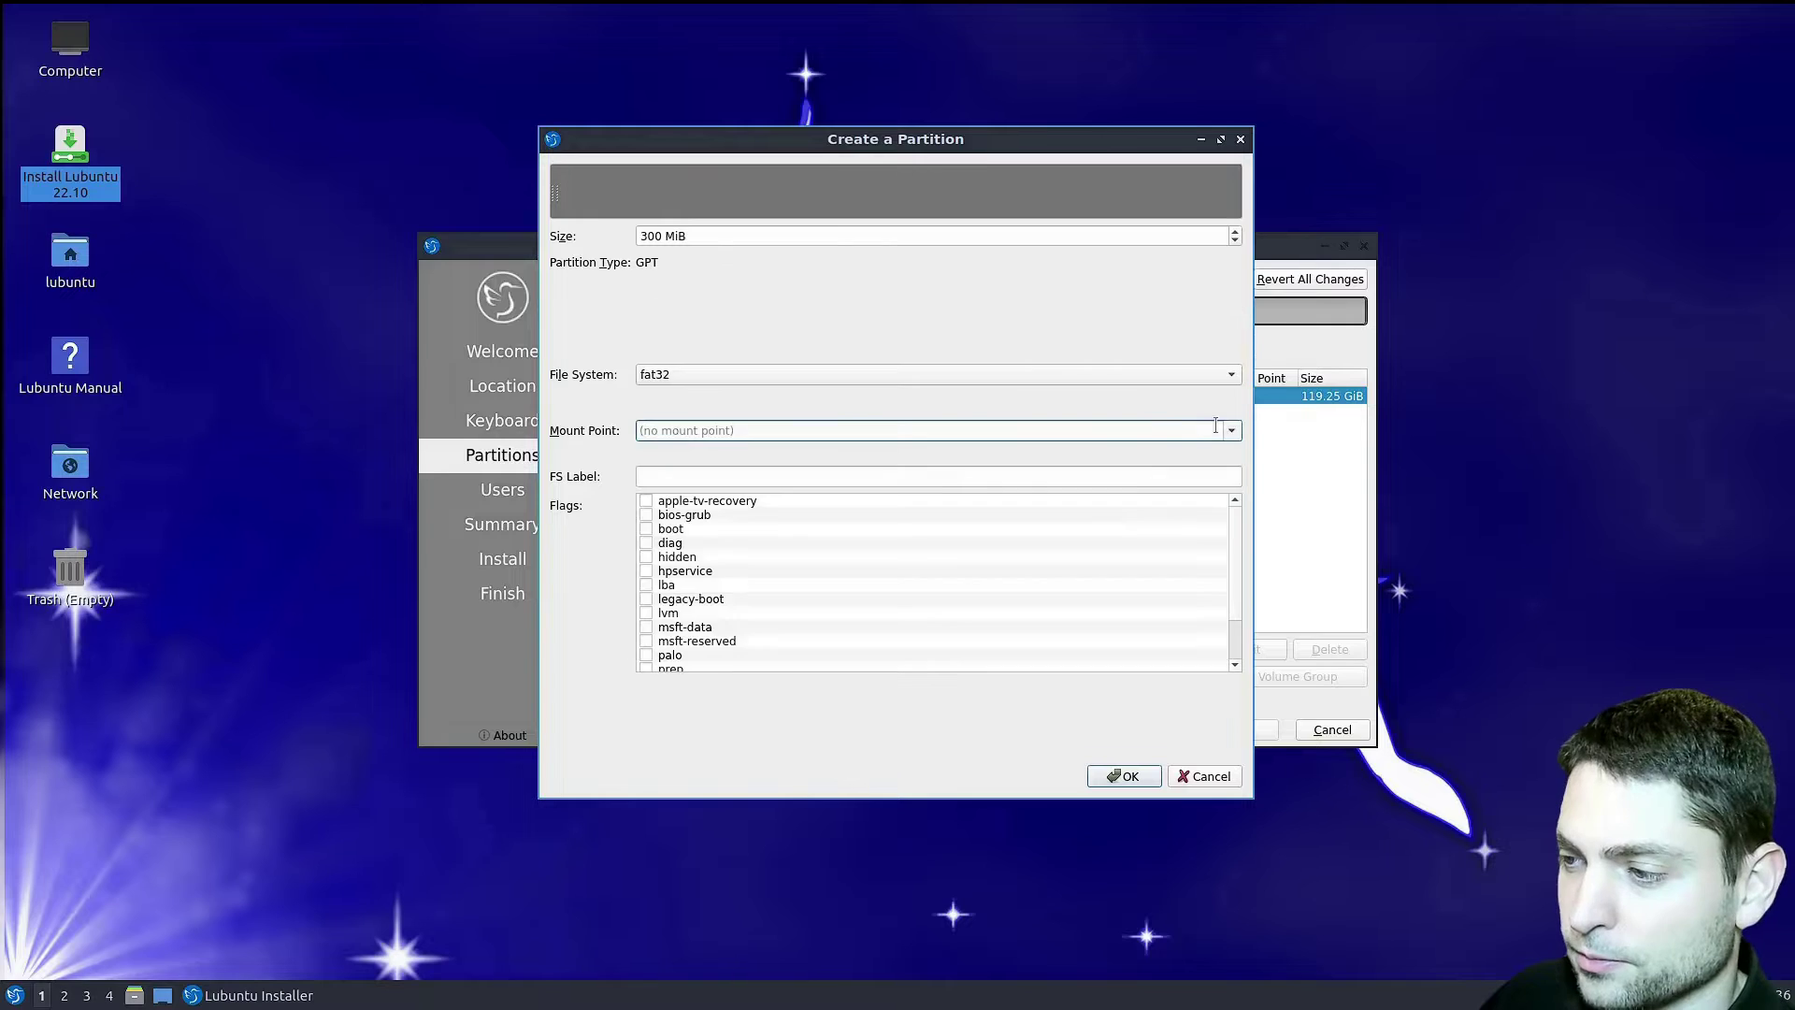
{"action": "left_click", "coordinate": [1232, 432]}
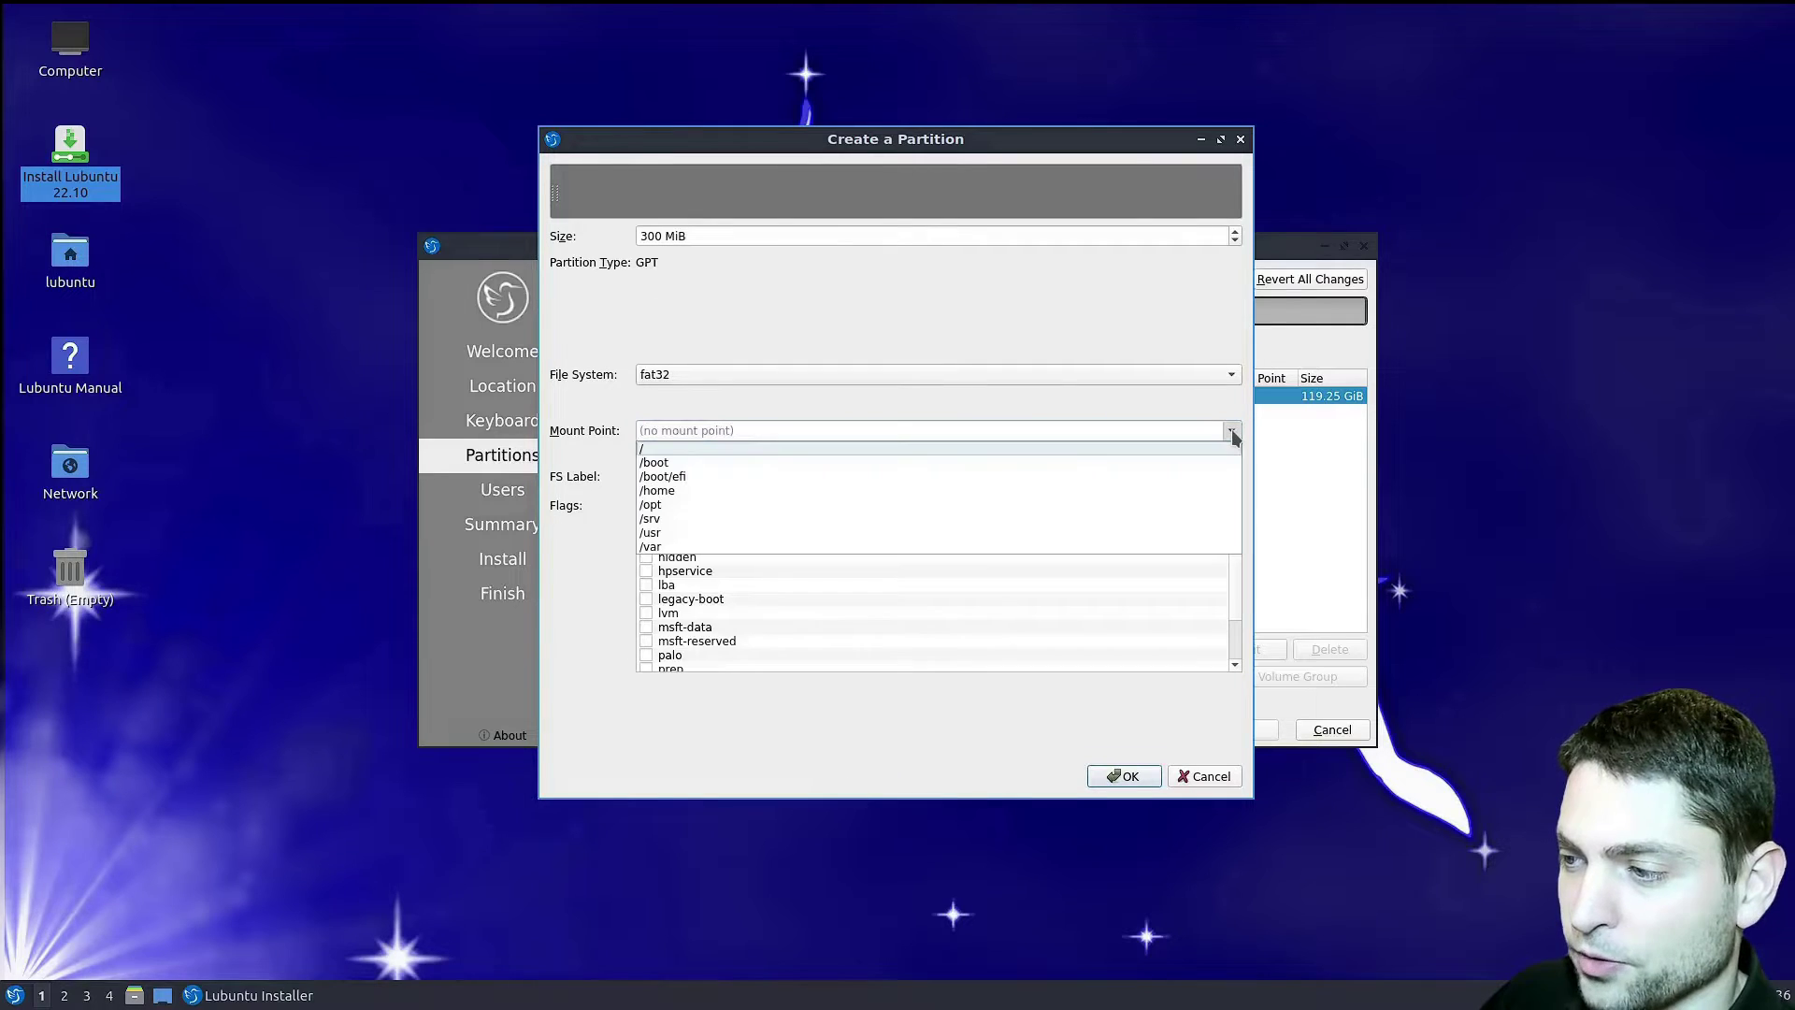
{"action": "left_click", "coordinate": [767, 476]}
{"action": "left_click", "coordinate": [646, 529]}
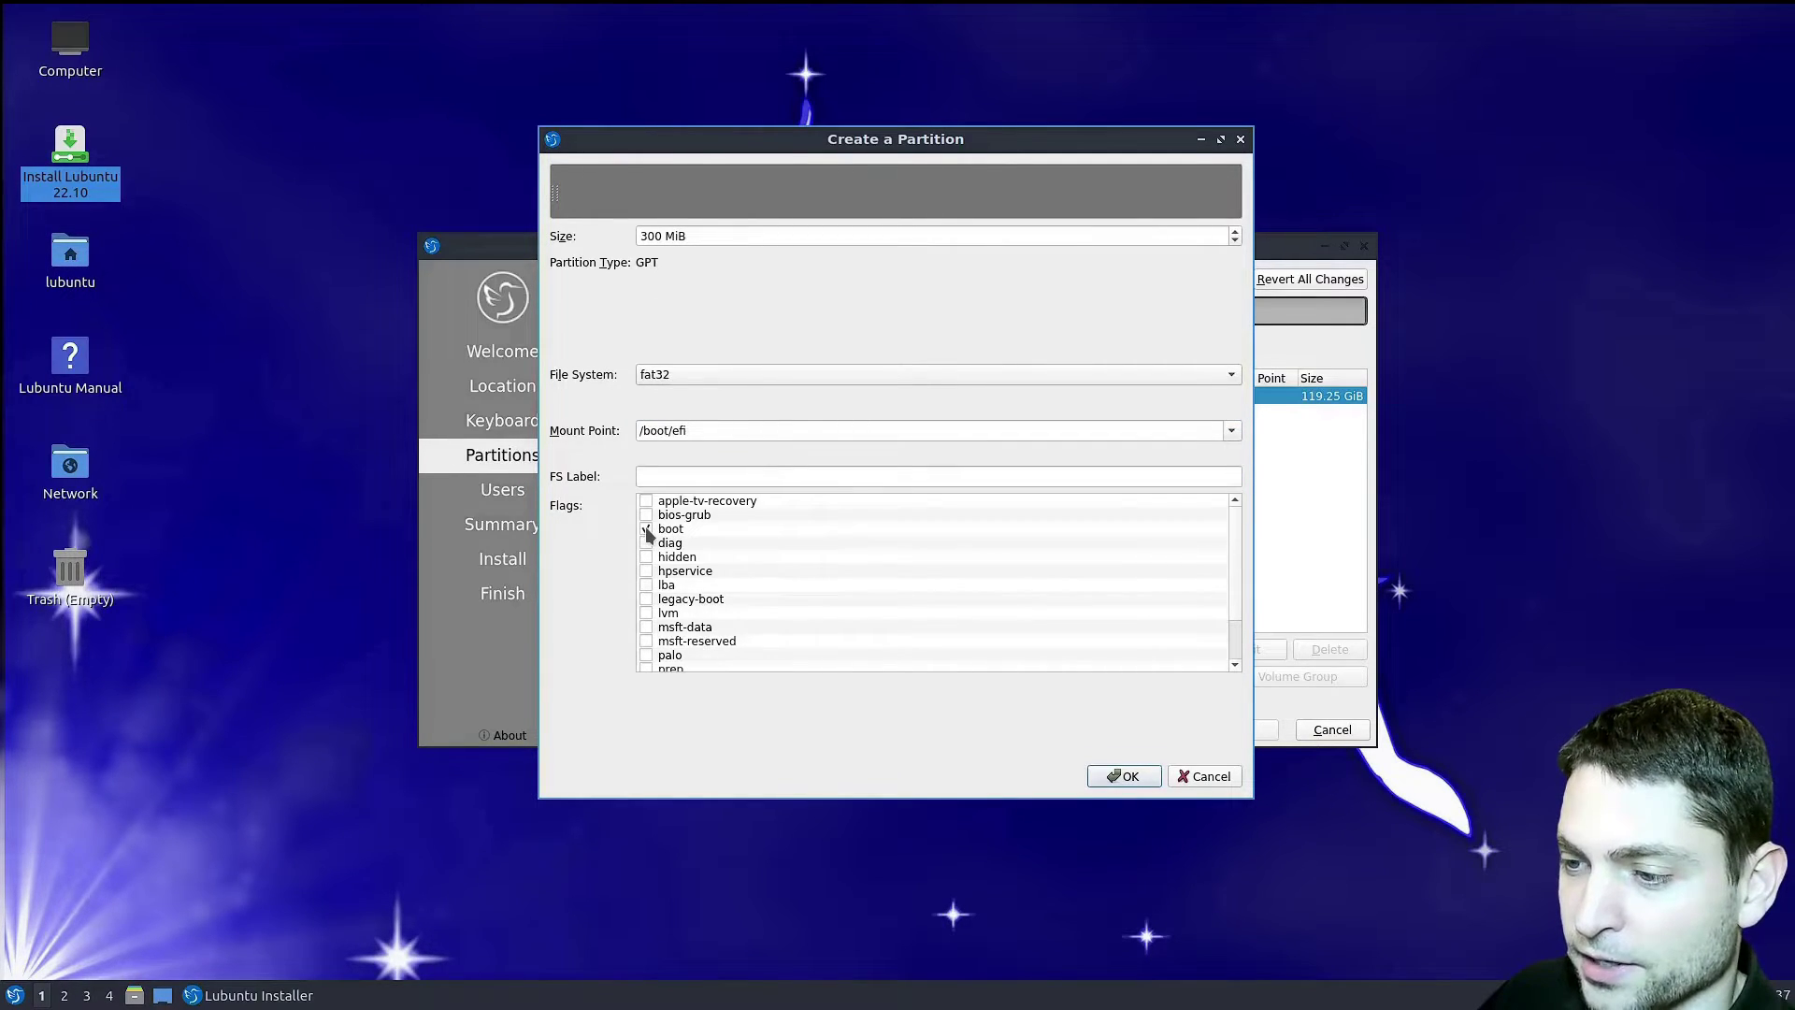
{"action": "left_click", "coordinate": [1123, 776]}
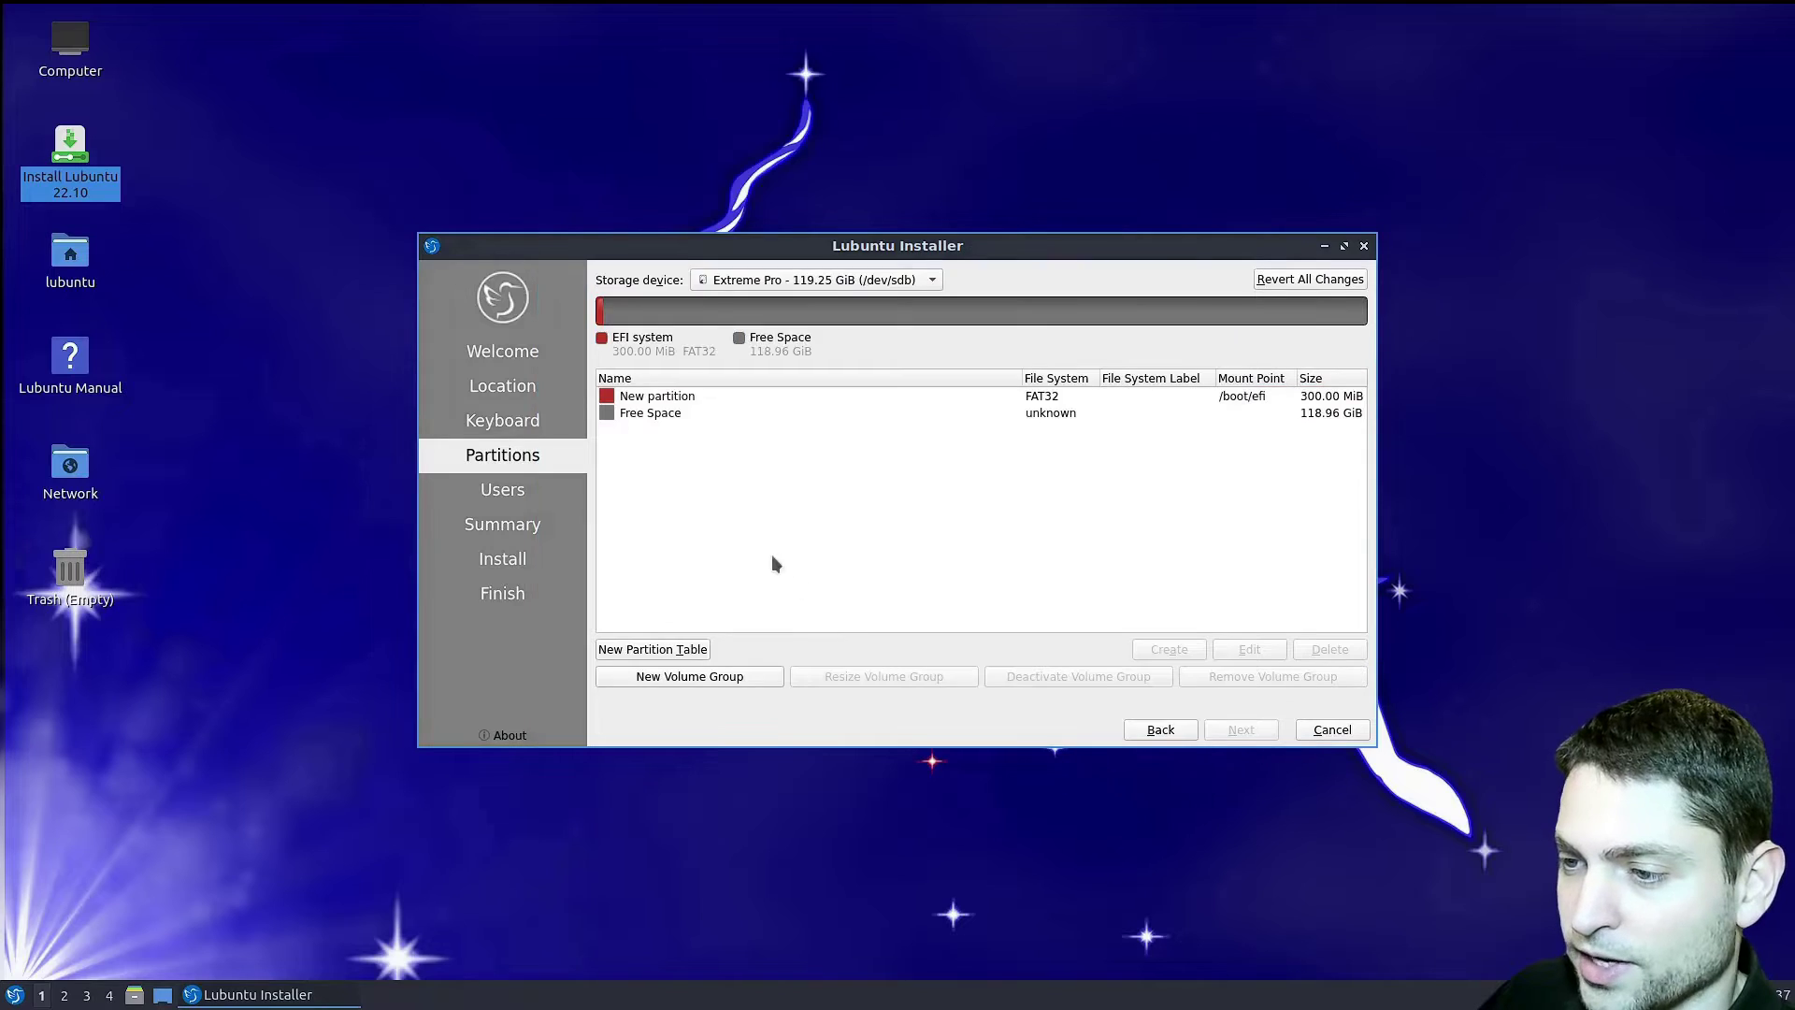
- Create an ext4 partition in the remaining 118.96 GiB, mounted at / with the root flag, then continue
{"action": "left_click", "coordinate": [659, 415]}
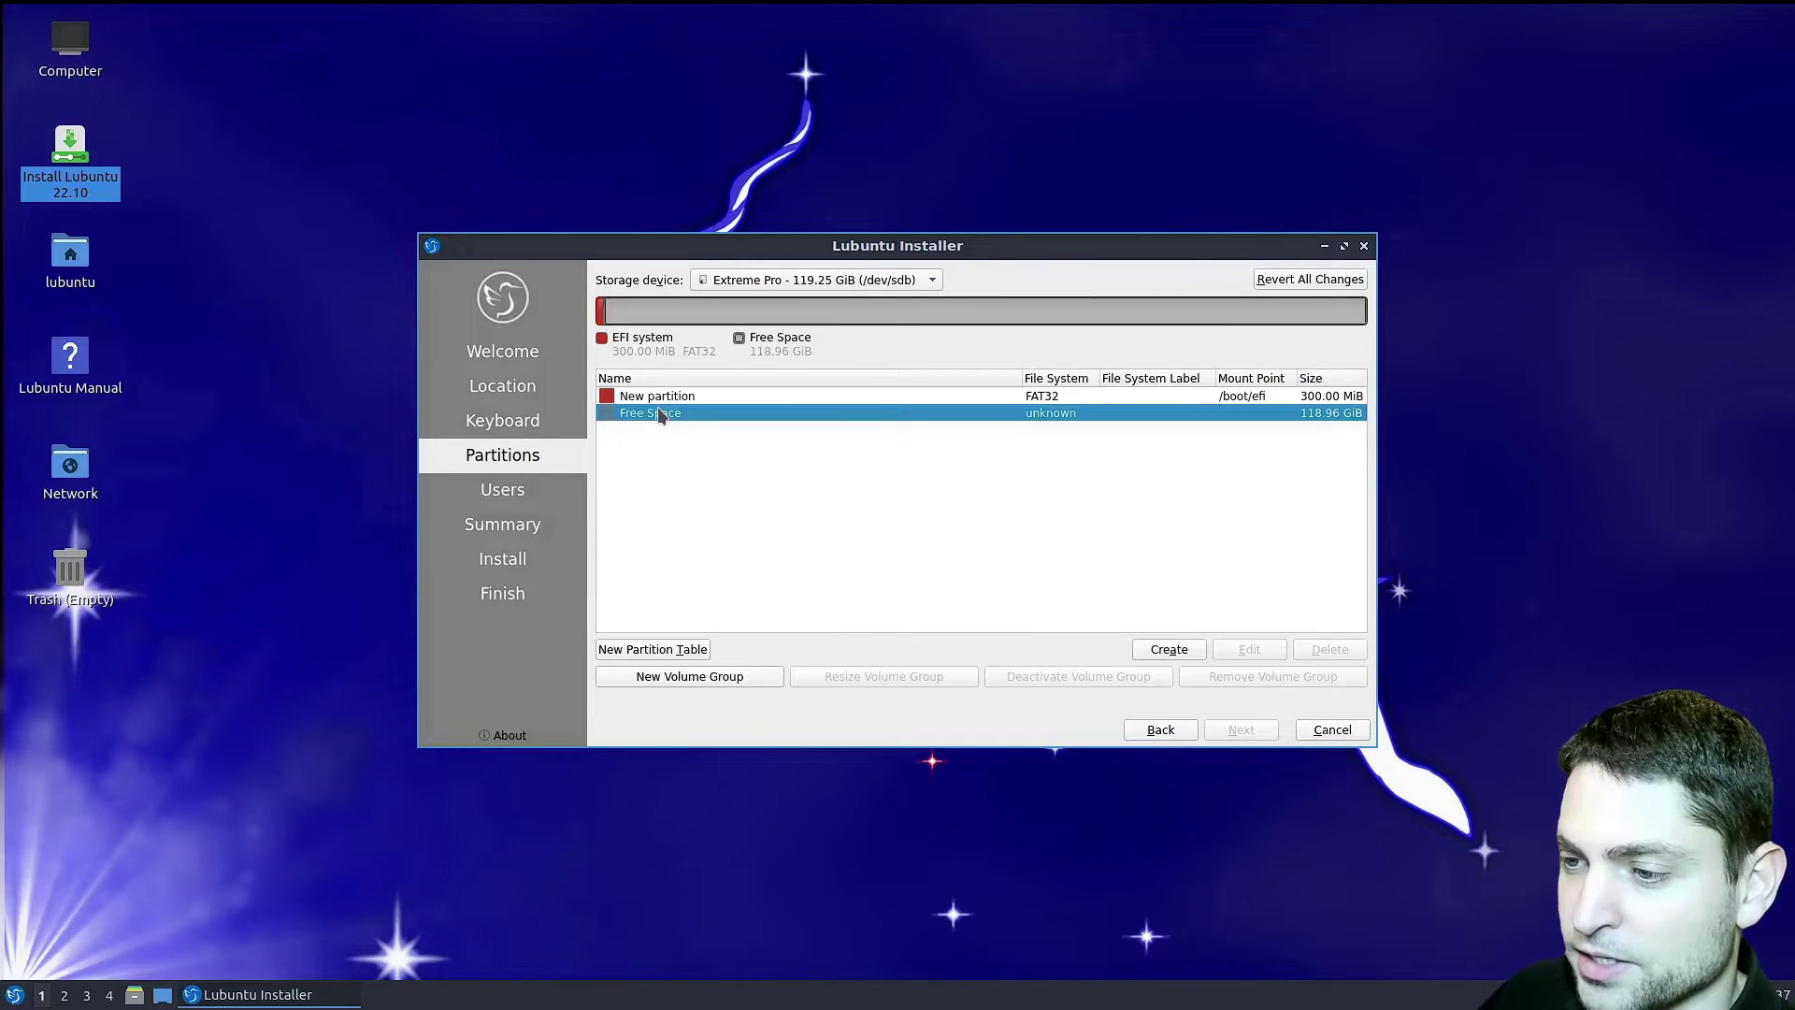
{"action": "left_click", "coordinate": [1166, 651]}
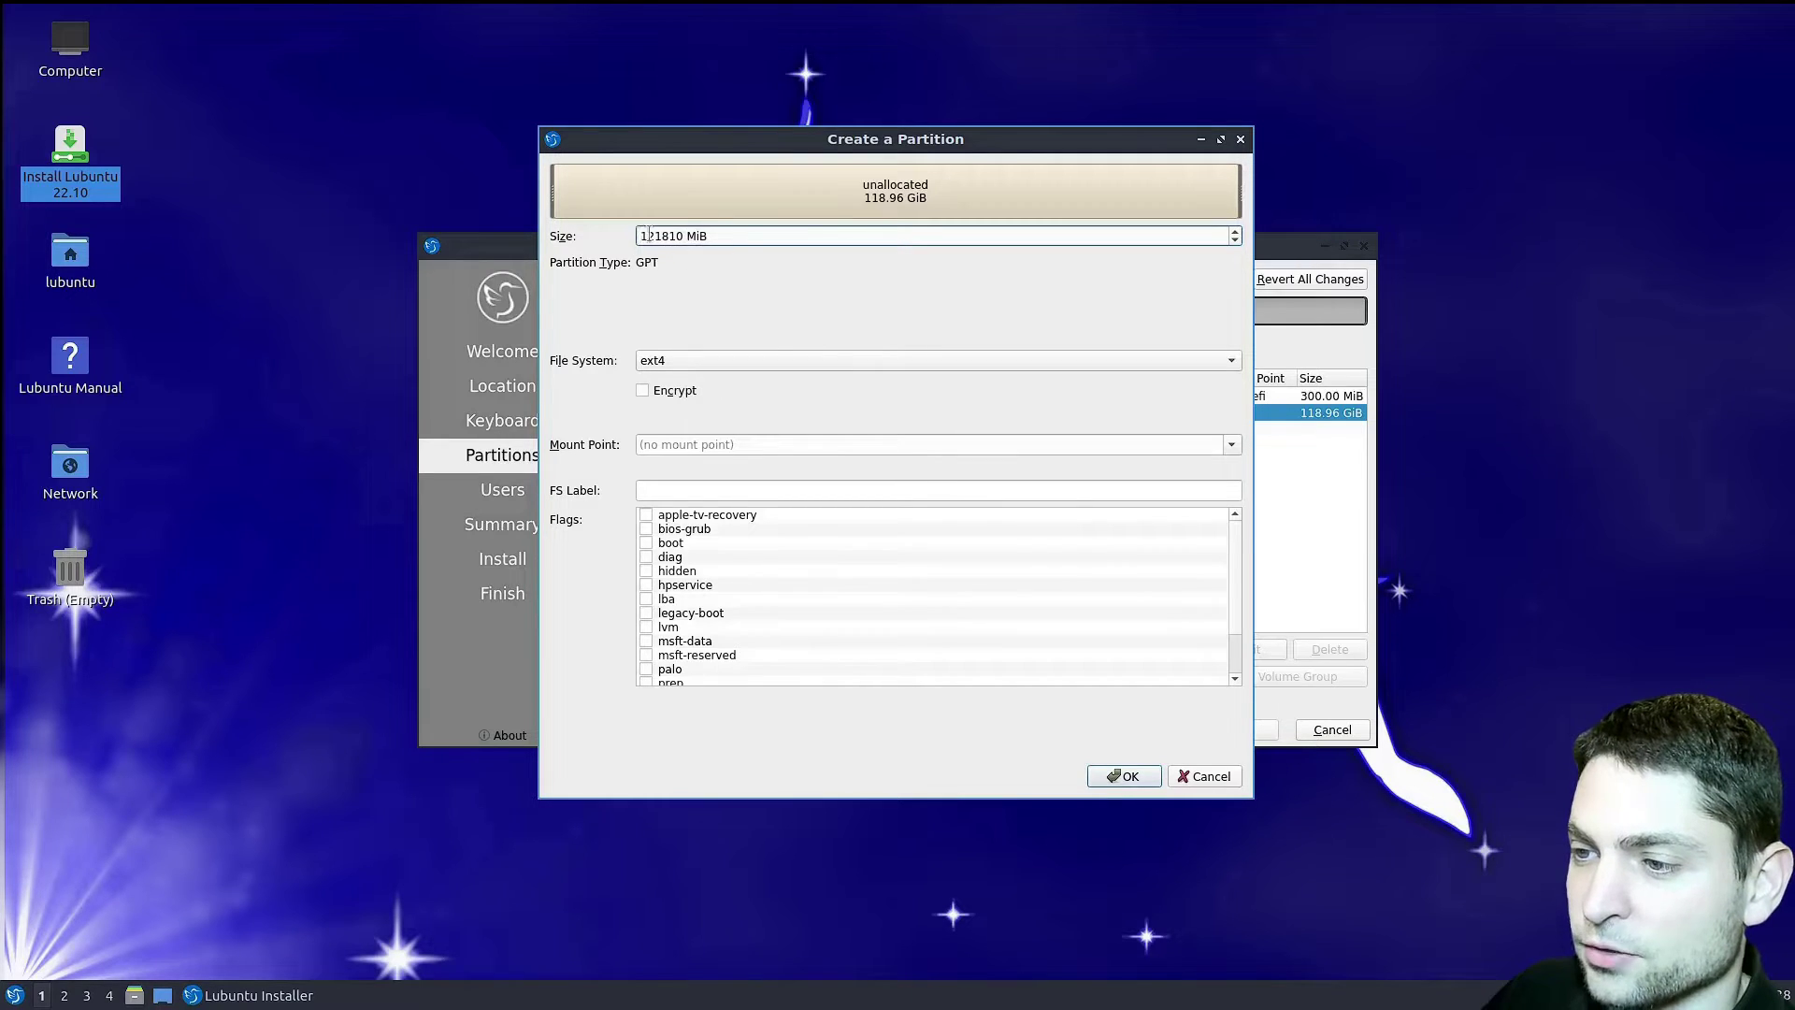
{"action": "left_click", "coordinate": [650, 364]}
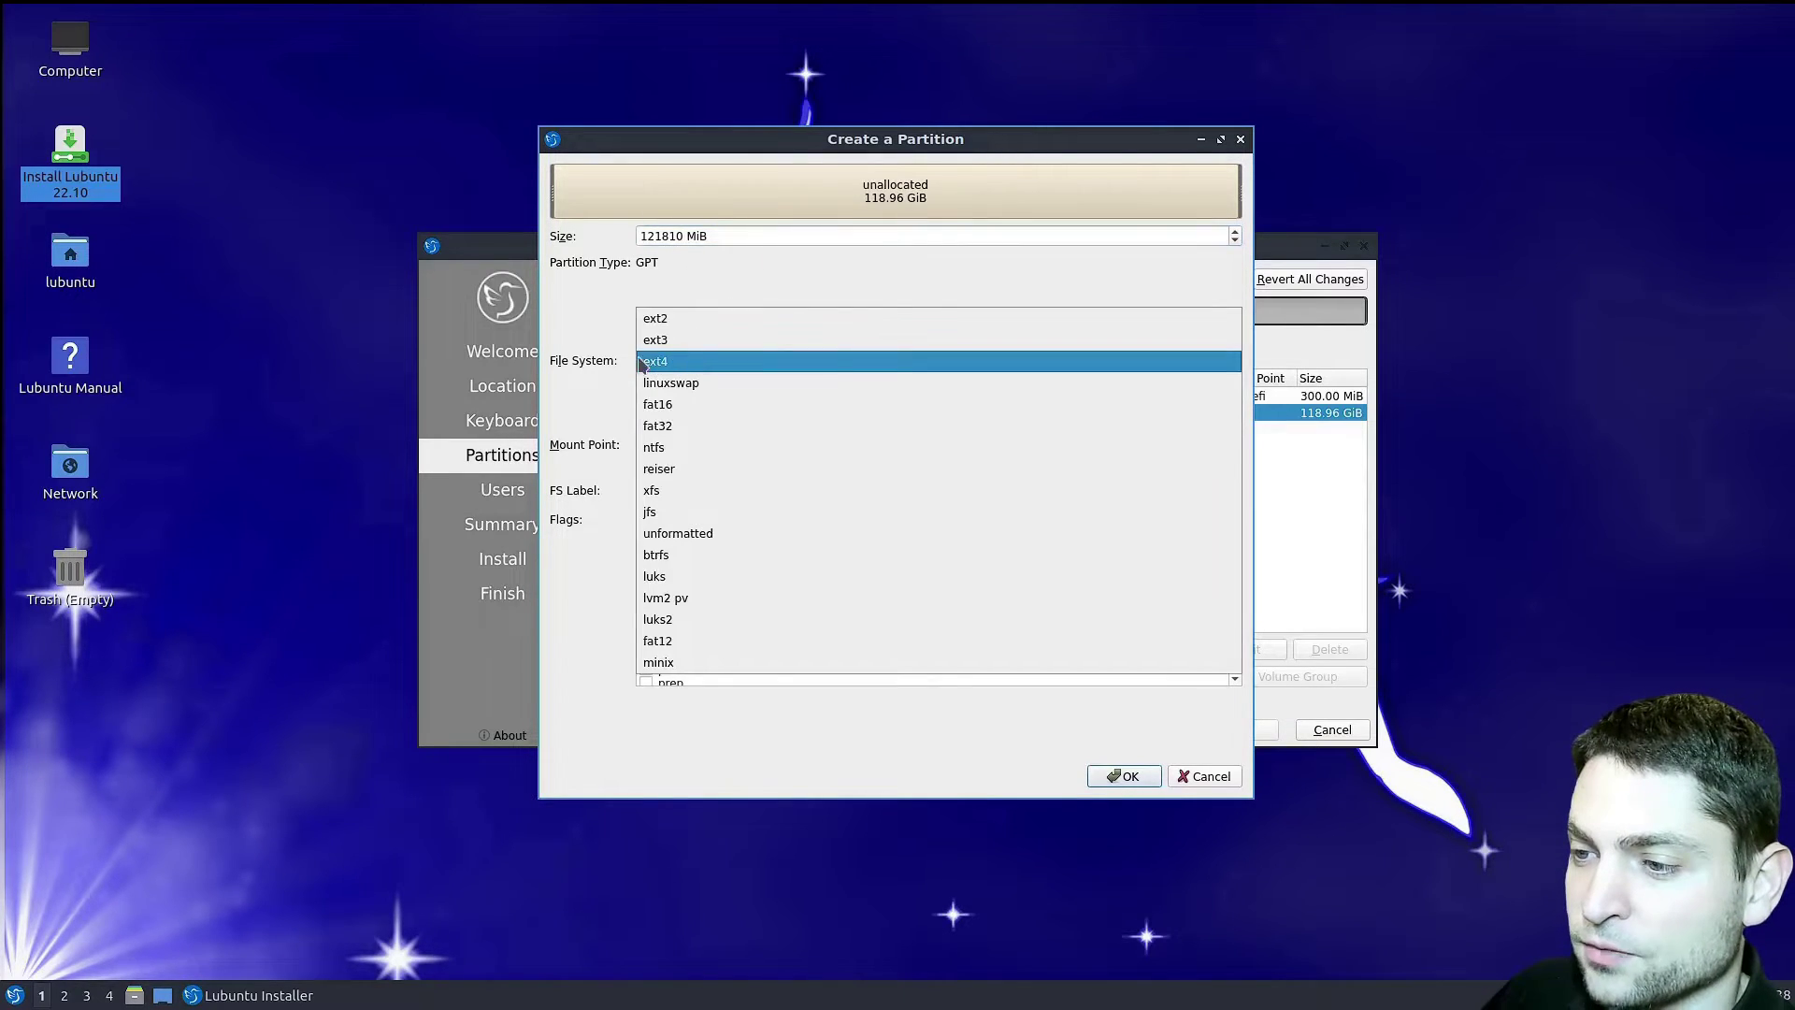
{"action": "left_click", "coordinate": [673, 362]}
{"action": "left_click", "coordinate": [1230, 446]}
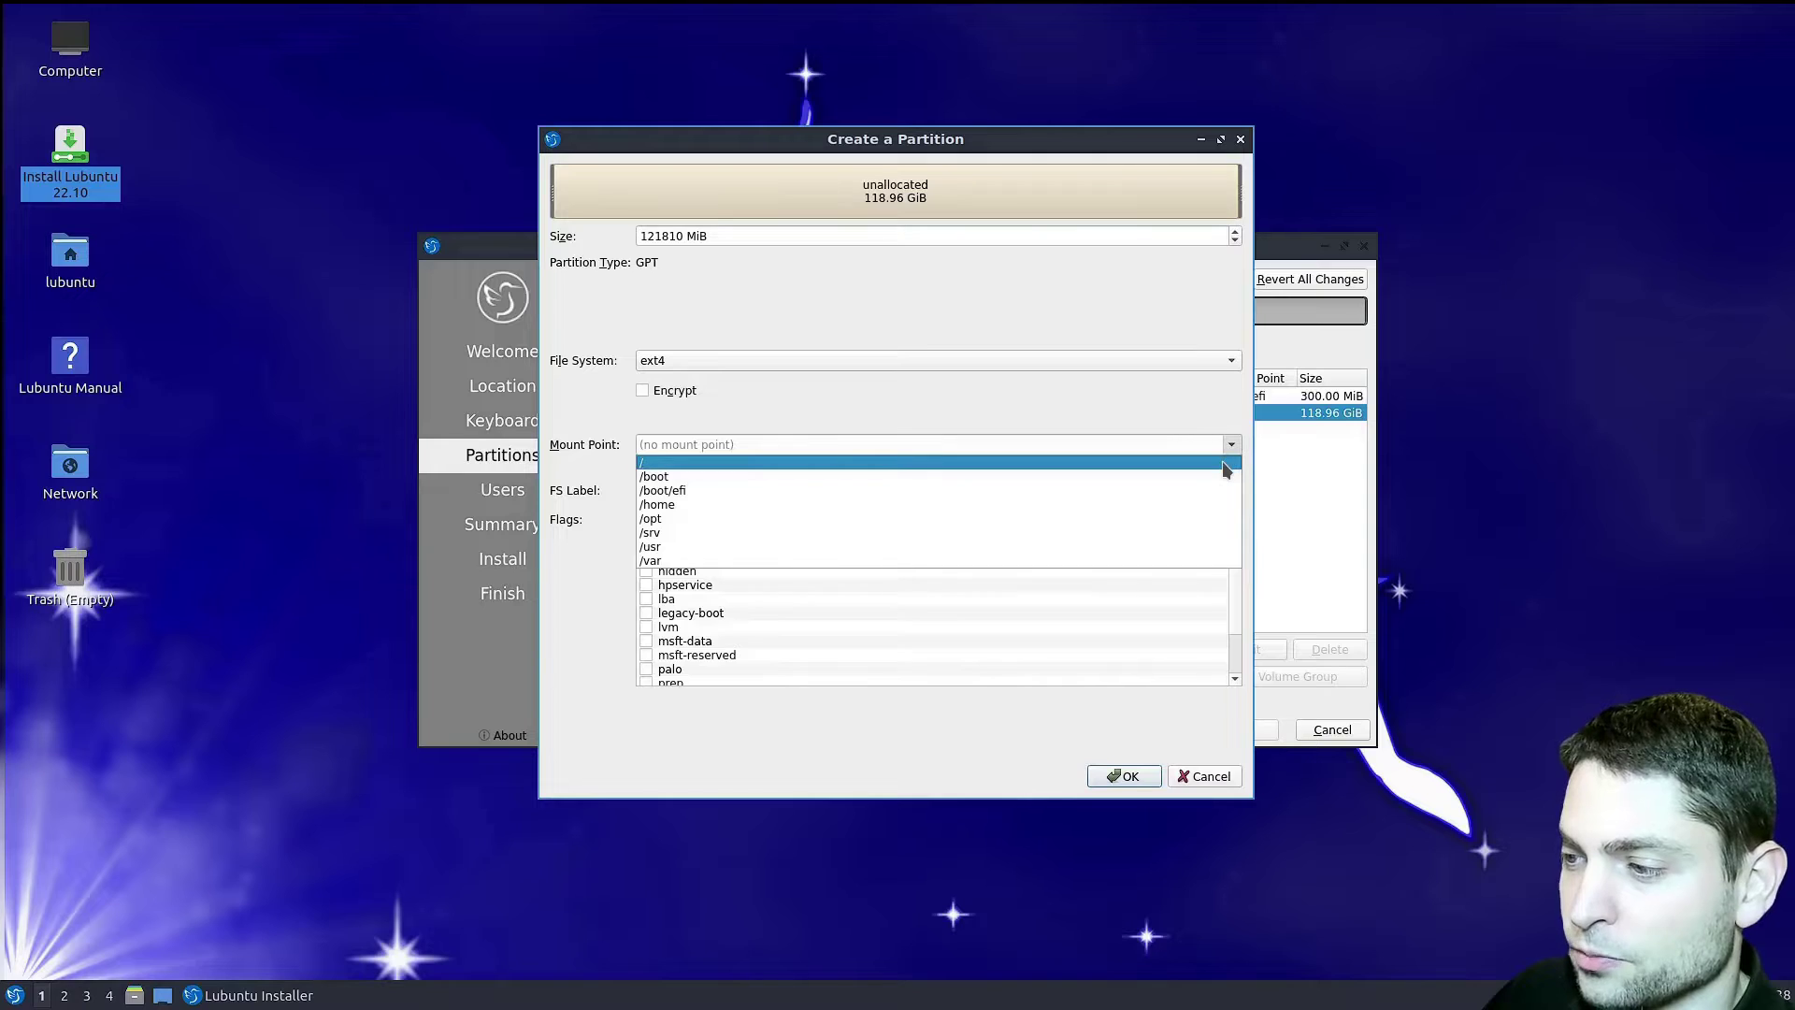
{"action": "left_click", "coordinate": [1221, 462]}
{"action": "scroll", "coordinate": [896, 610], "scroll_direction": "down", "scroll_amount": 1}
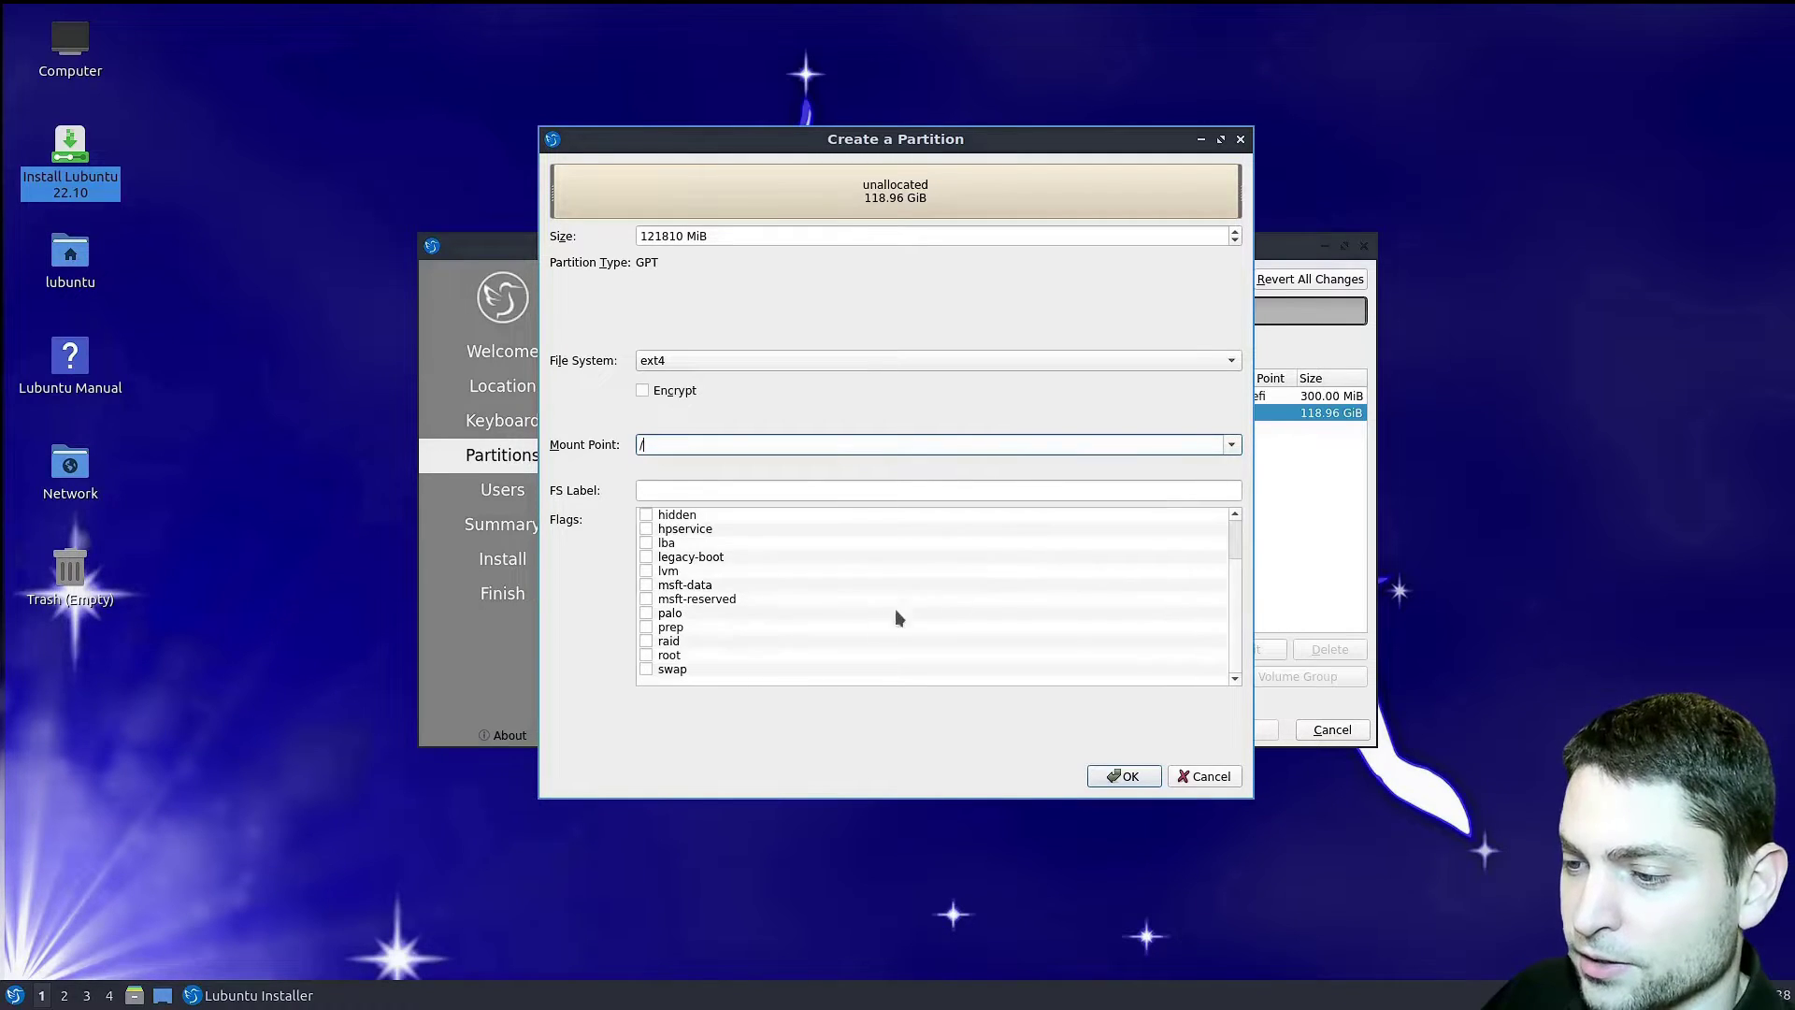
{"action": "left_click", "coordinate": [646, 655]}
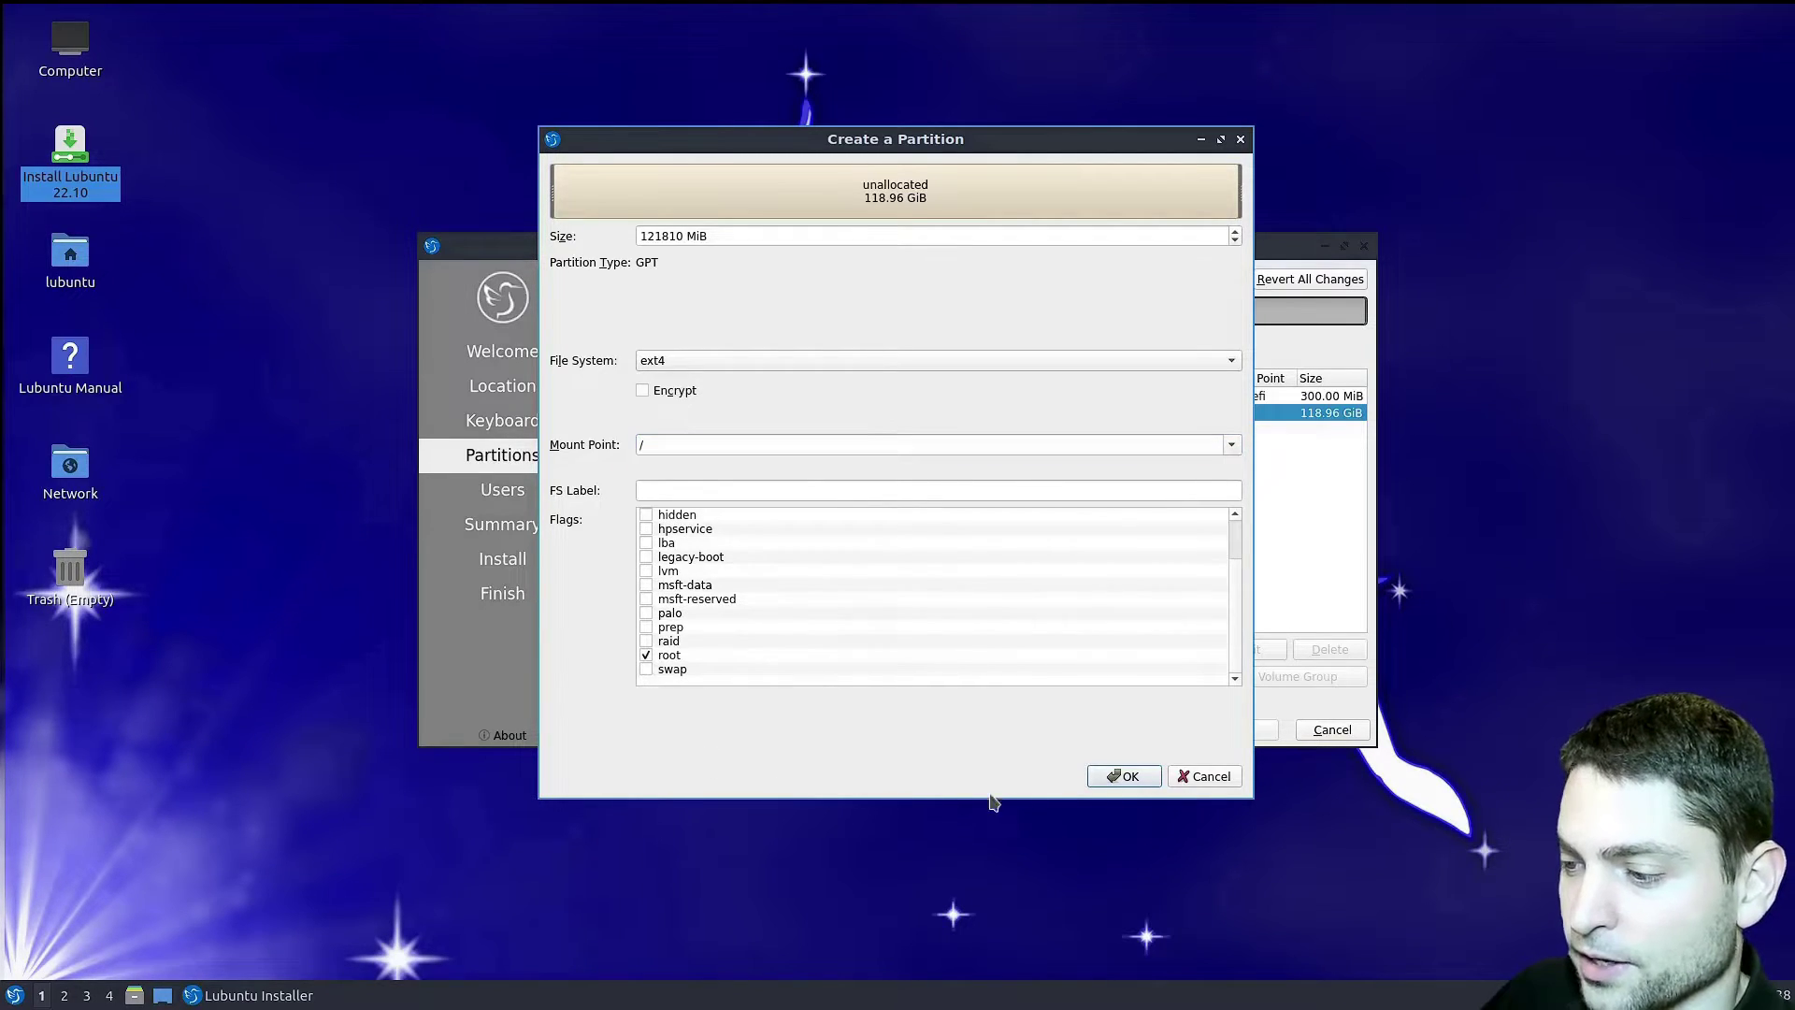
{"action": "left_click", "coordinate": [1124, 775]}
{"action": "left_click", "coordinate": [1240, 730]}
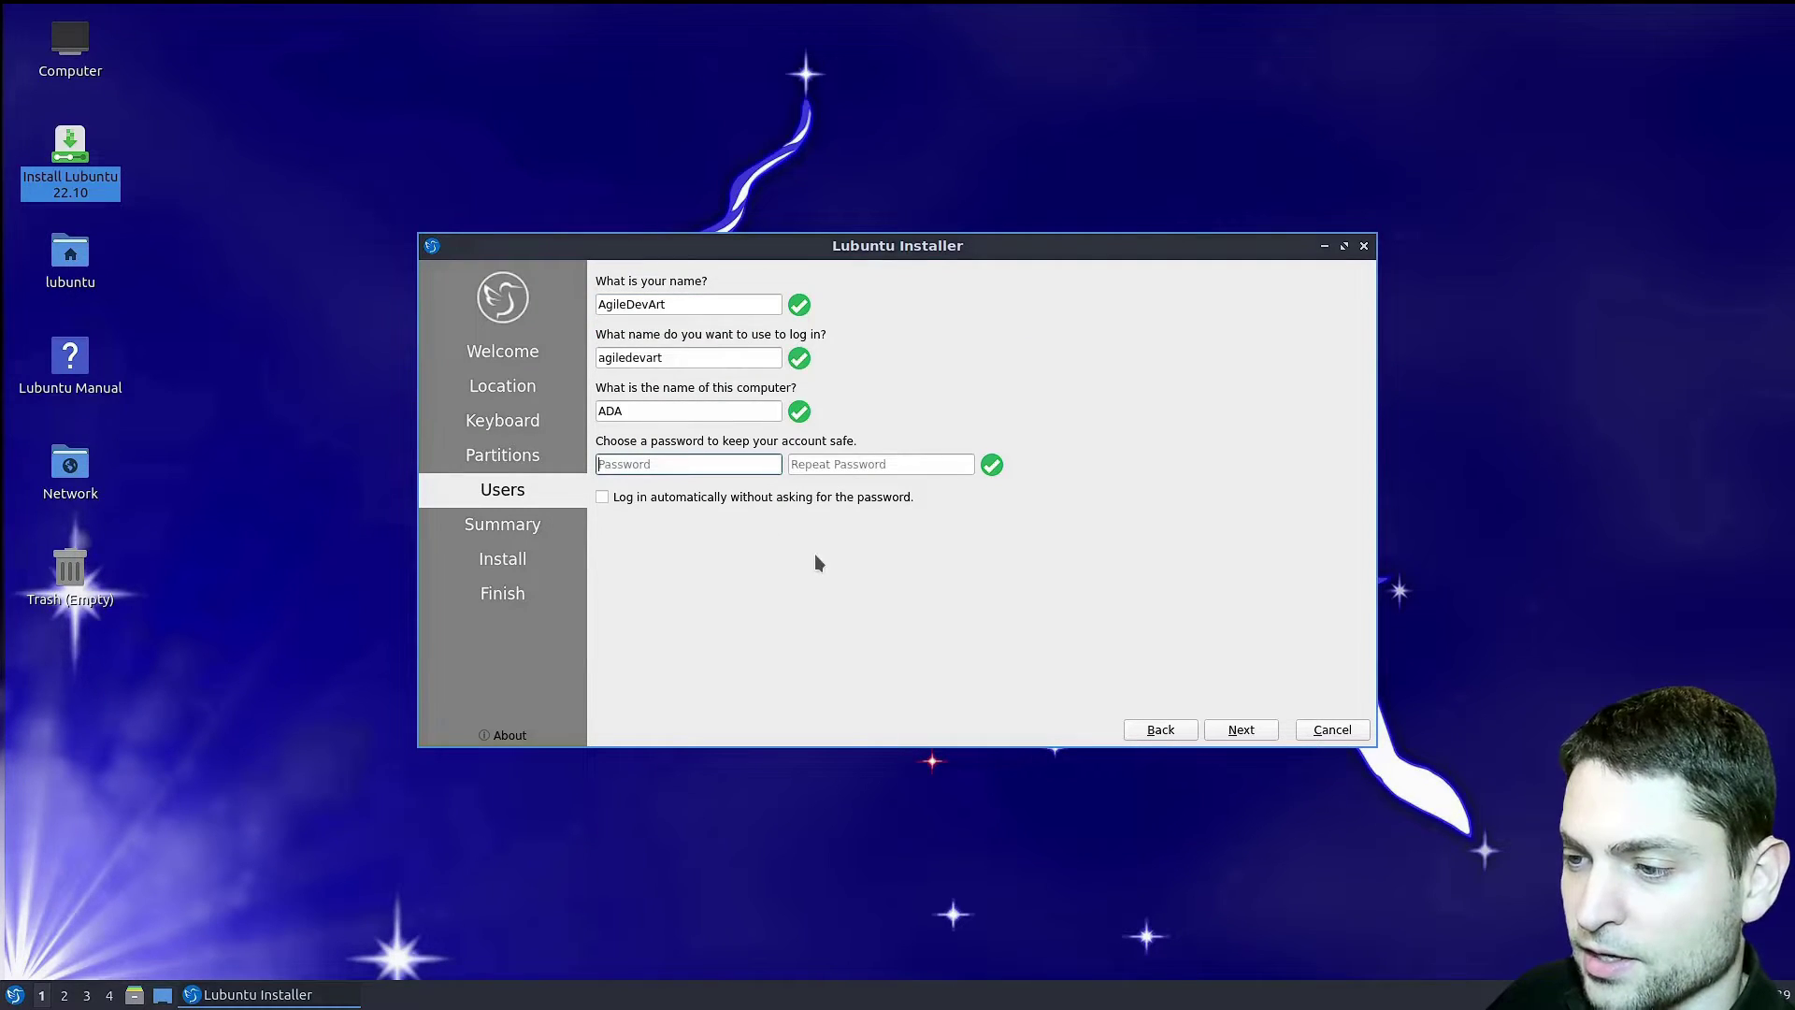
- Enter and confirm the account password, then install Lubuntu 22.10 with Install now
{"action": "key", "text": "Tab"}
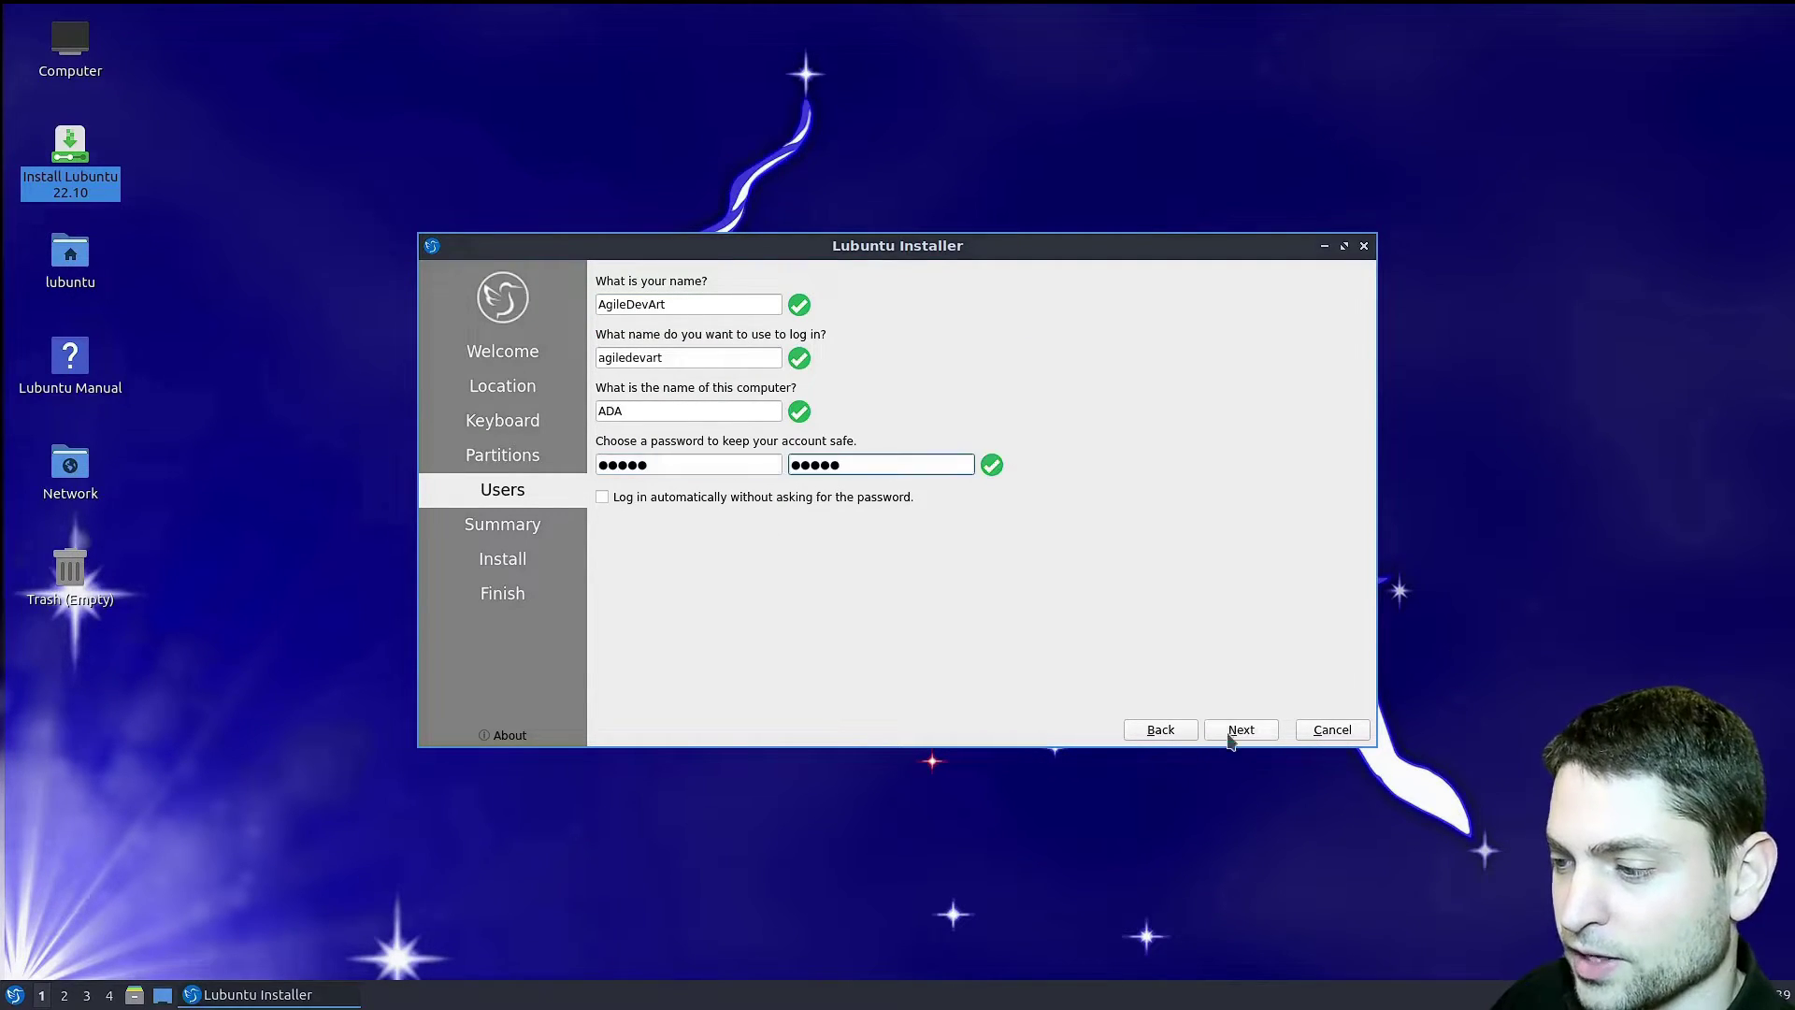
{"action": "left_click", "coordinate": [1236, 730]}
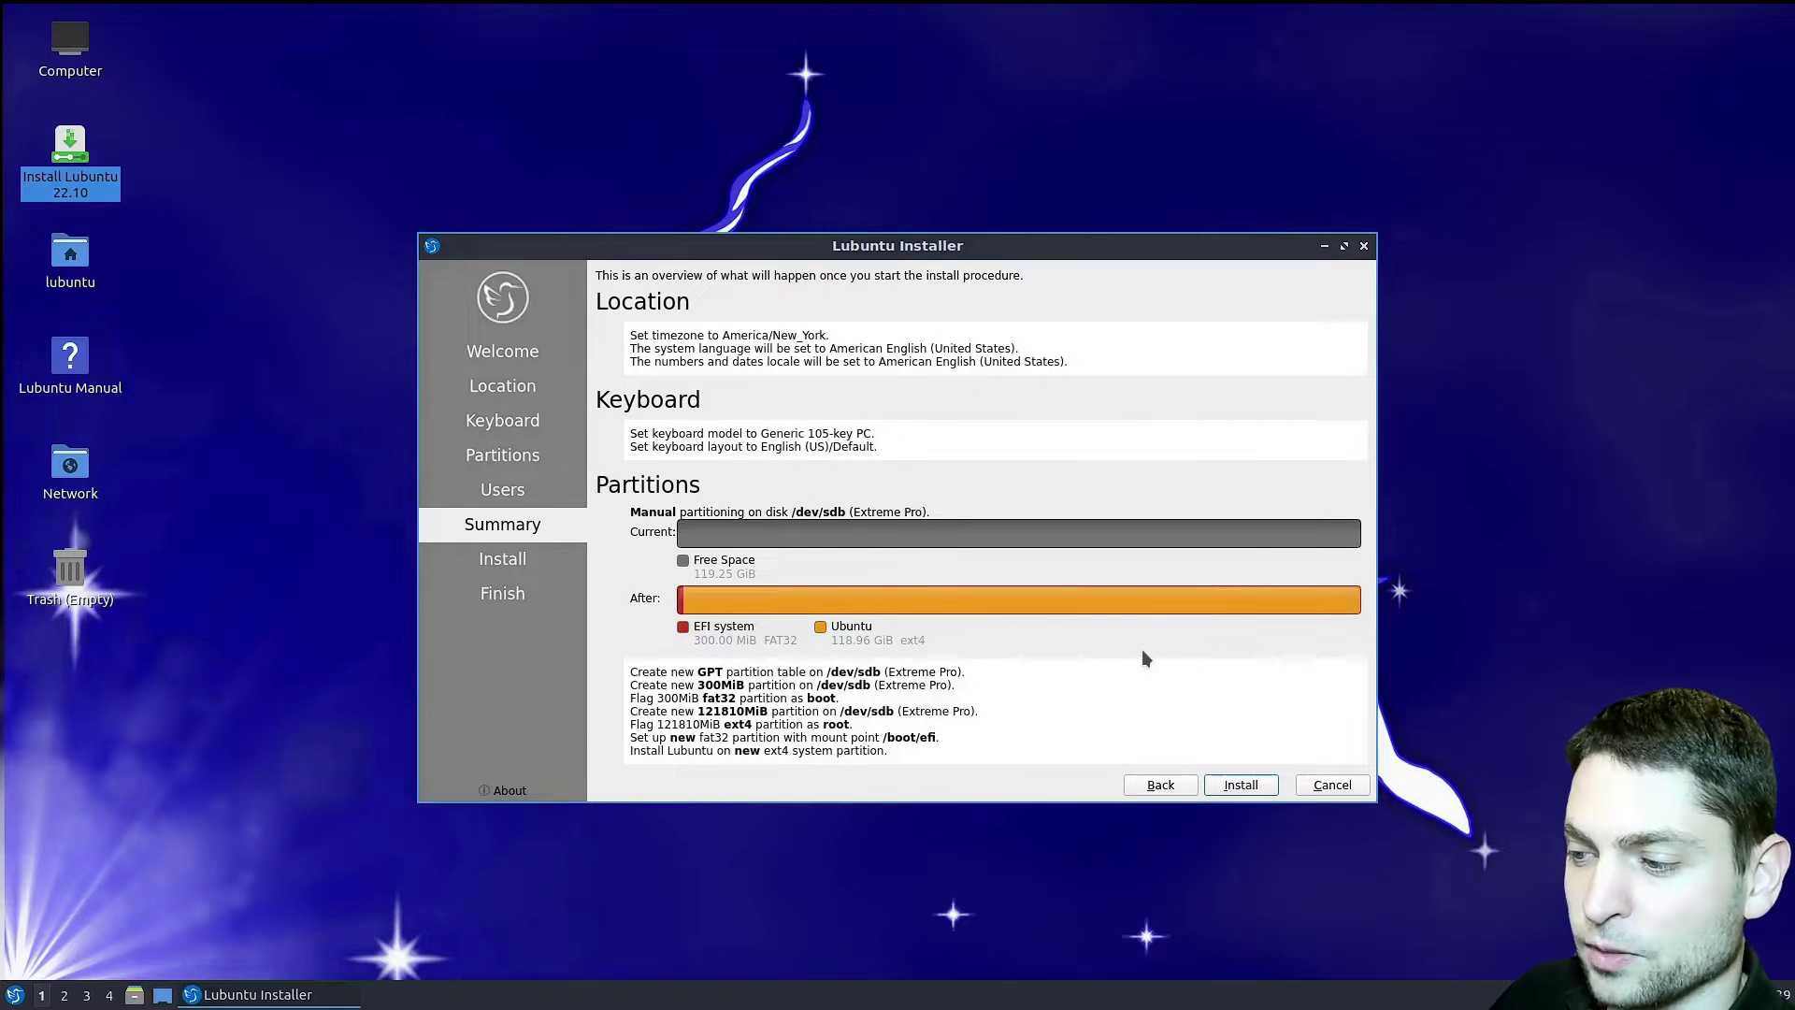
{"action": "left_click", "coordinate": [1256, 788]}
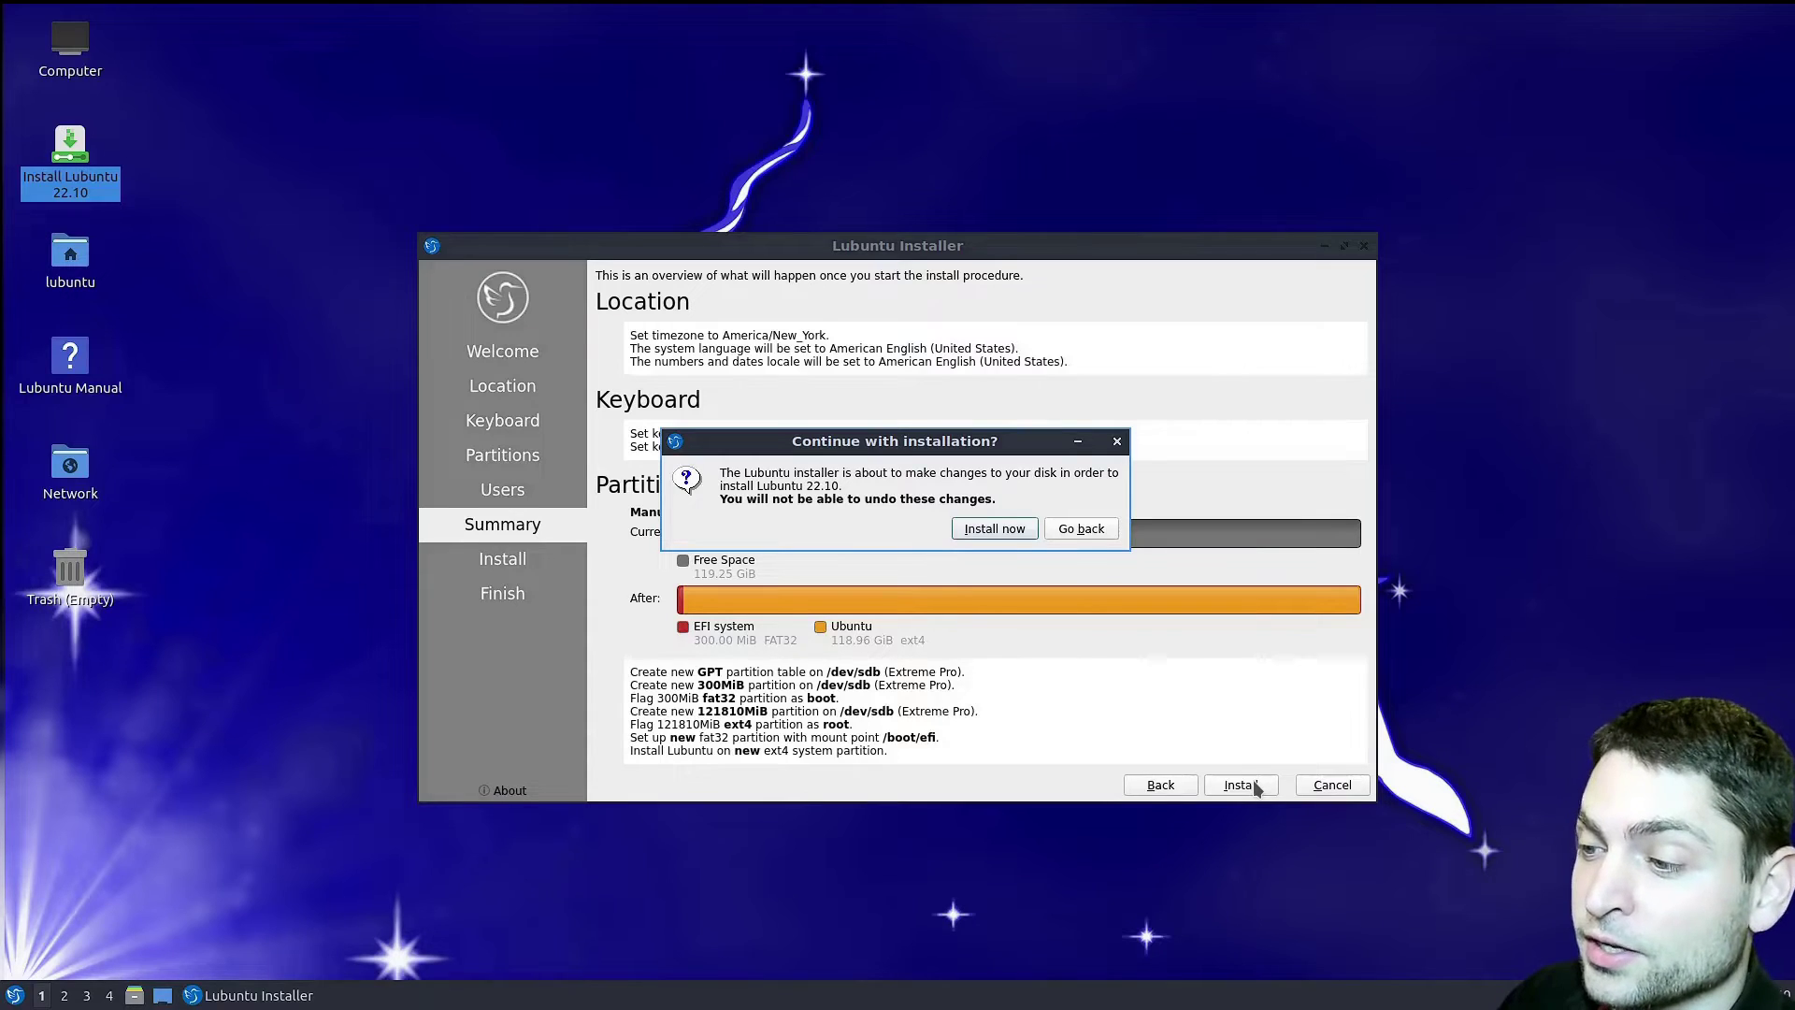
{"action": "left_click", "coordinate": [988, 539]}
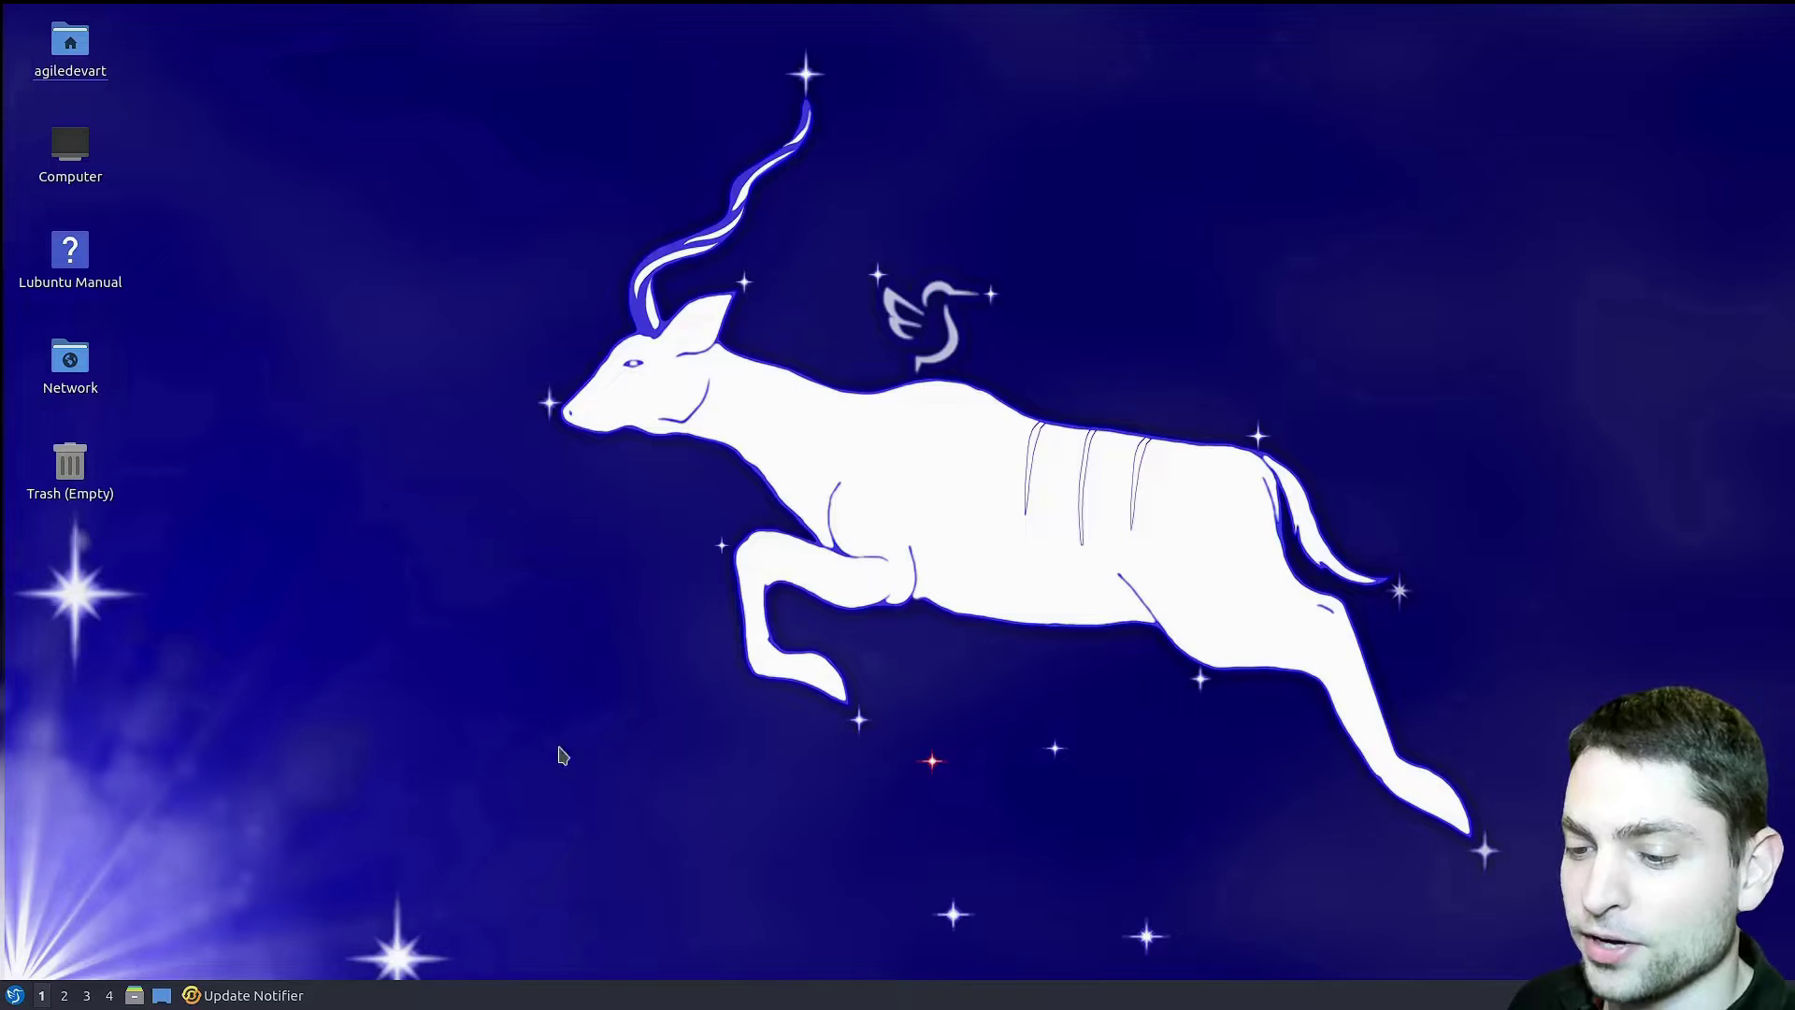
- Cancel the upgrade offered in the Update Notifier dialog
{"action": "left_click", "coordinate": [290, 991]}
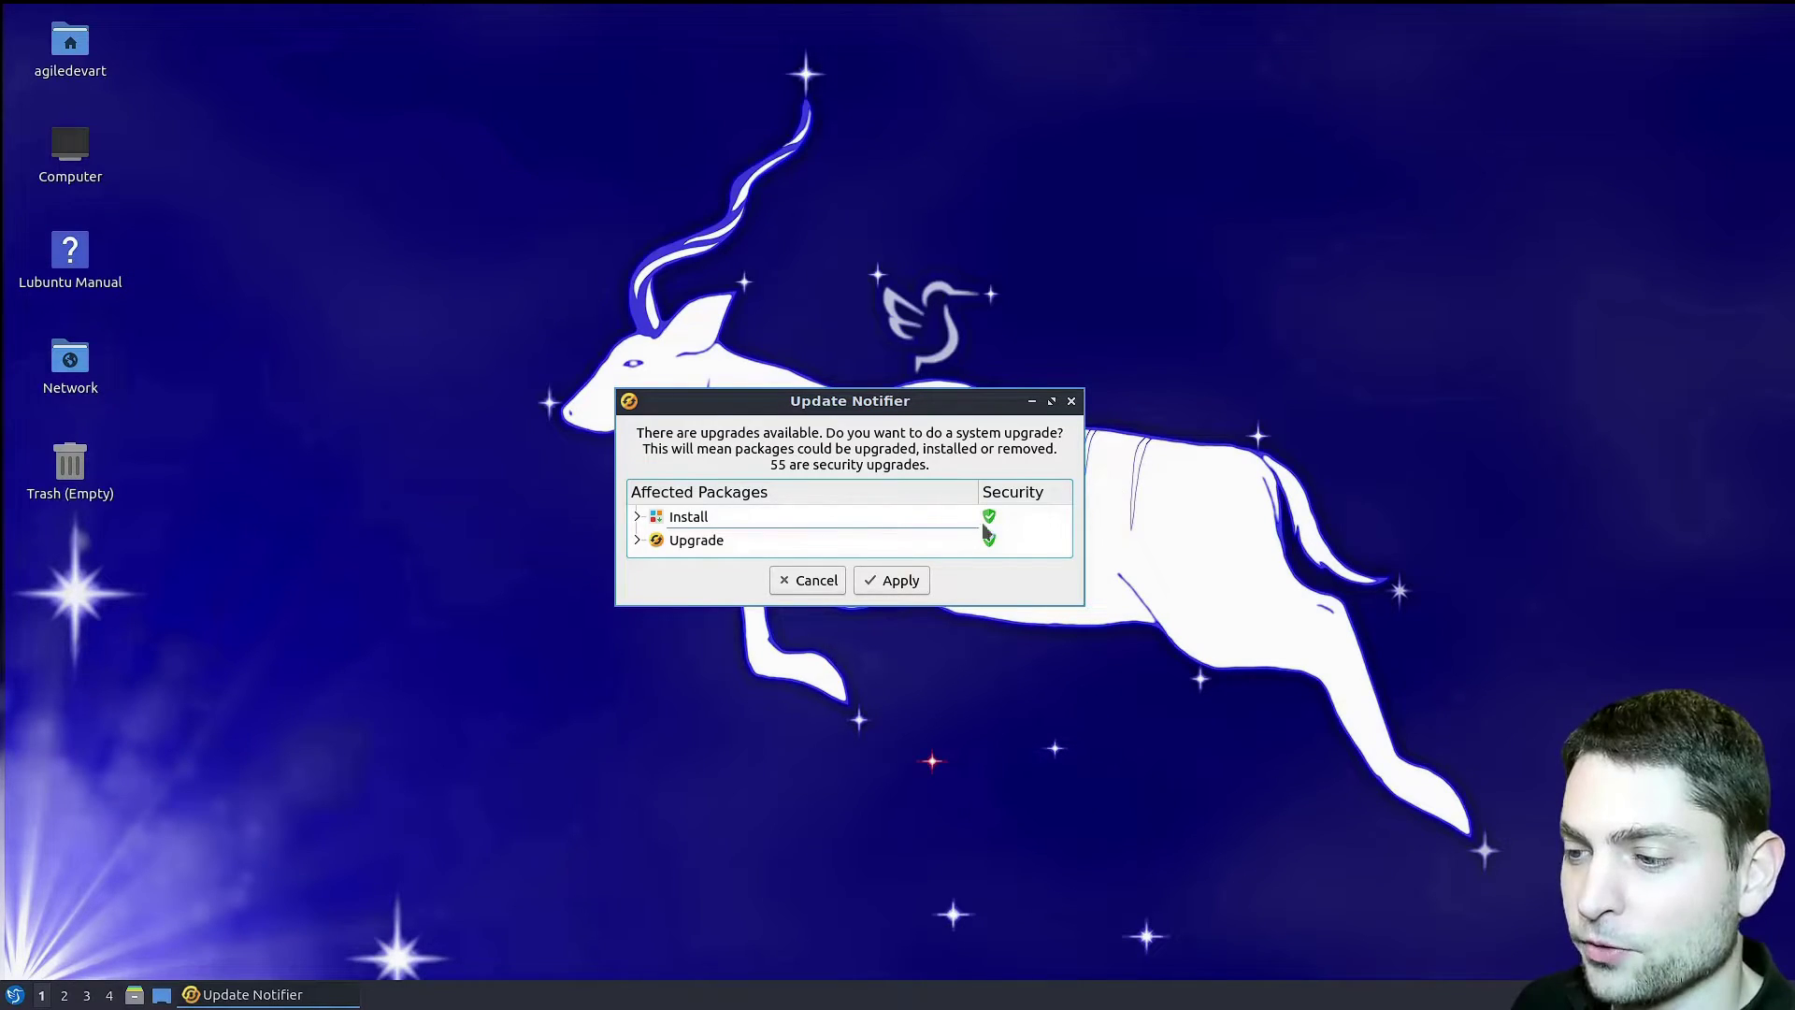
{"action": "left_click", "coordinate": [808, 582]}
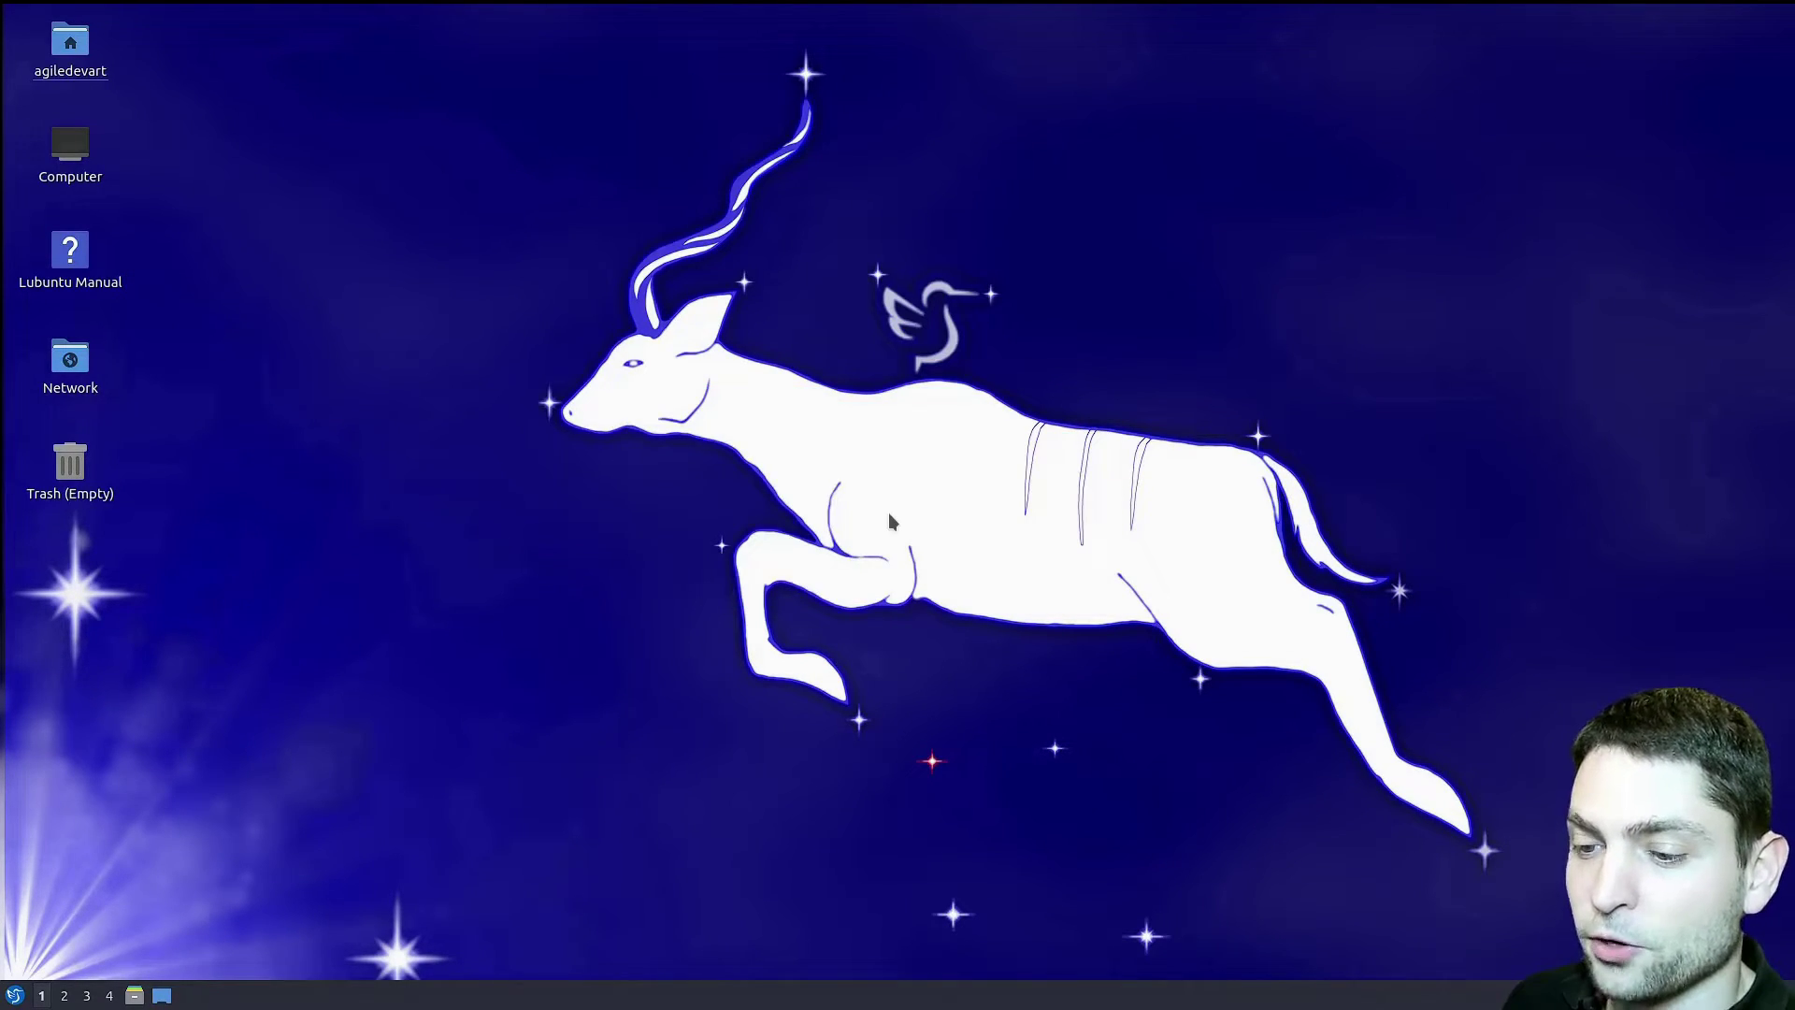
{"action": "left_click", "coordinate": [16, 996]}
{"action": "mouse_move", "coordinate": [75, 825]}
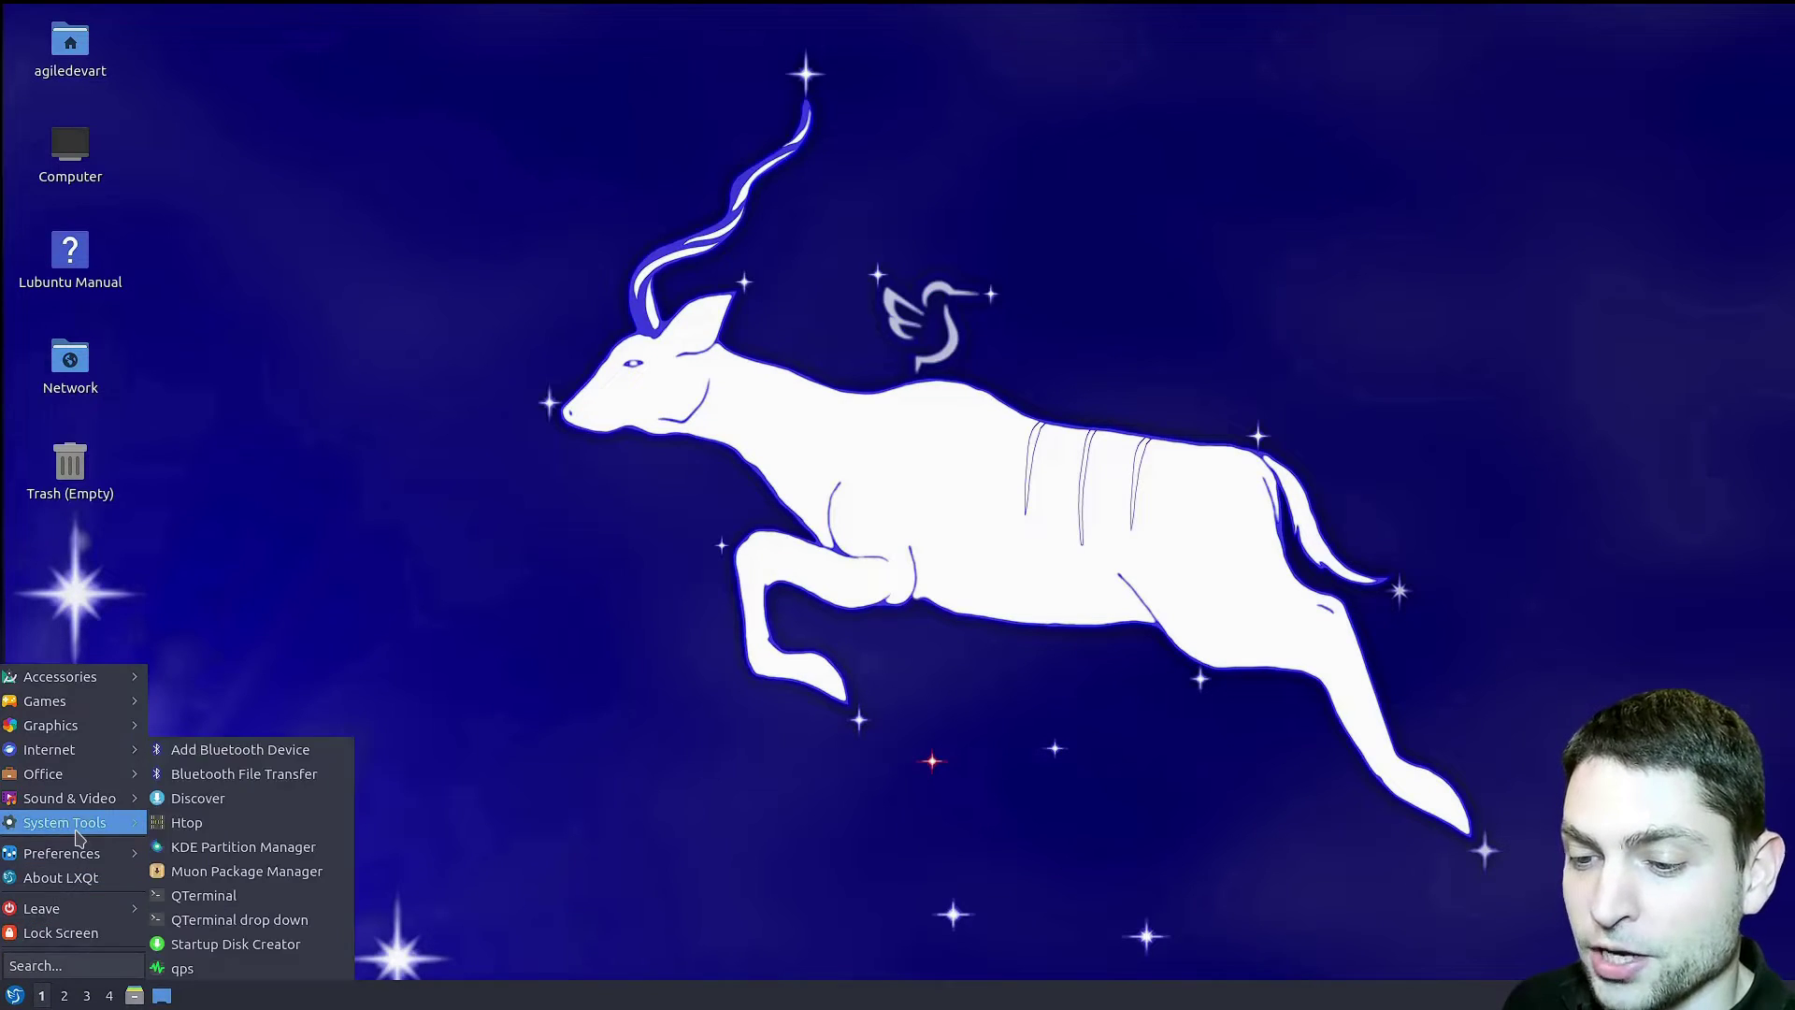
{"action": "left_click", "coordinate": [161, 822]}
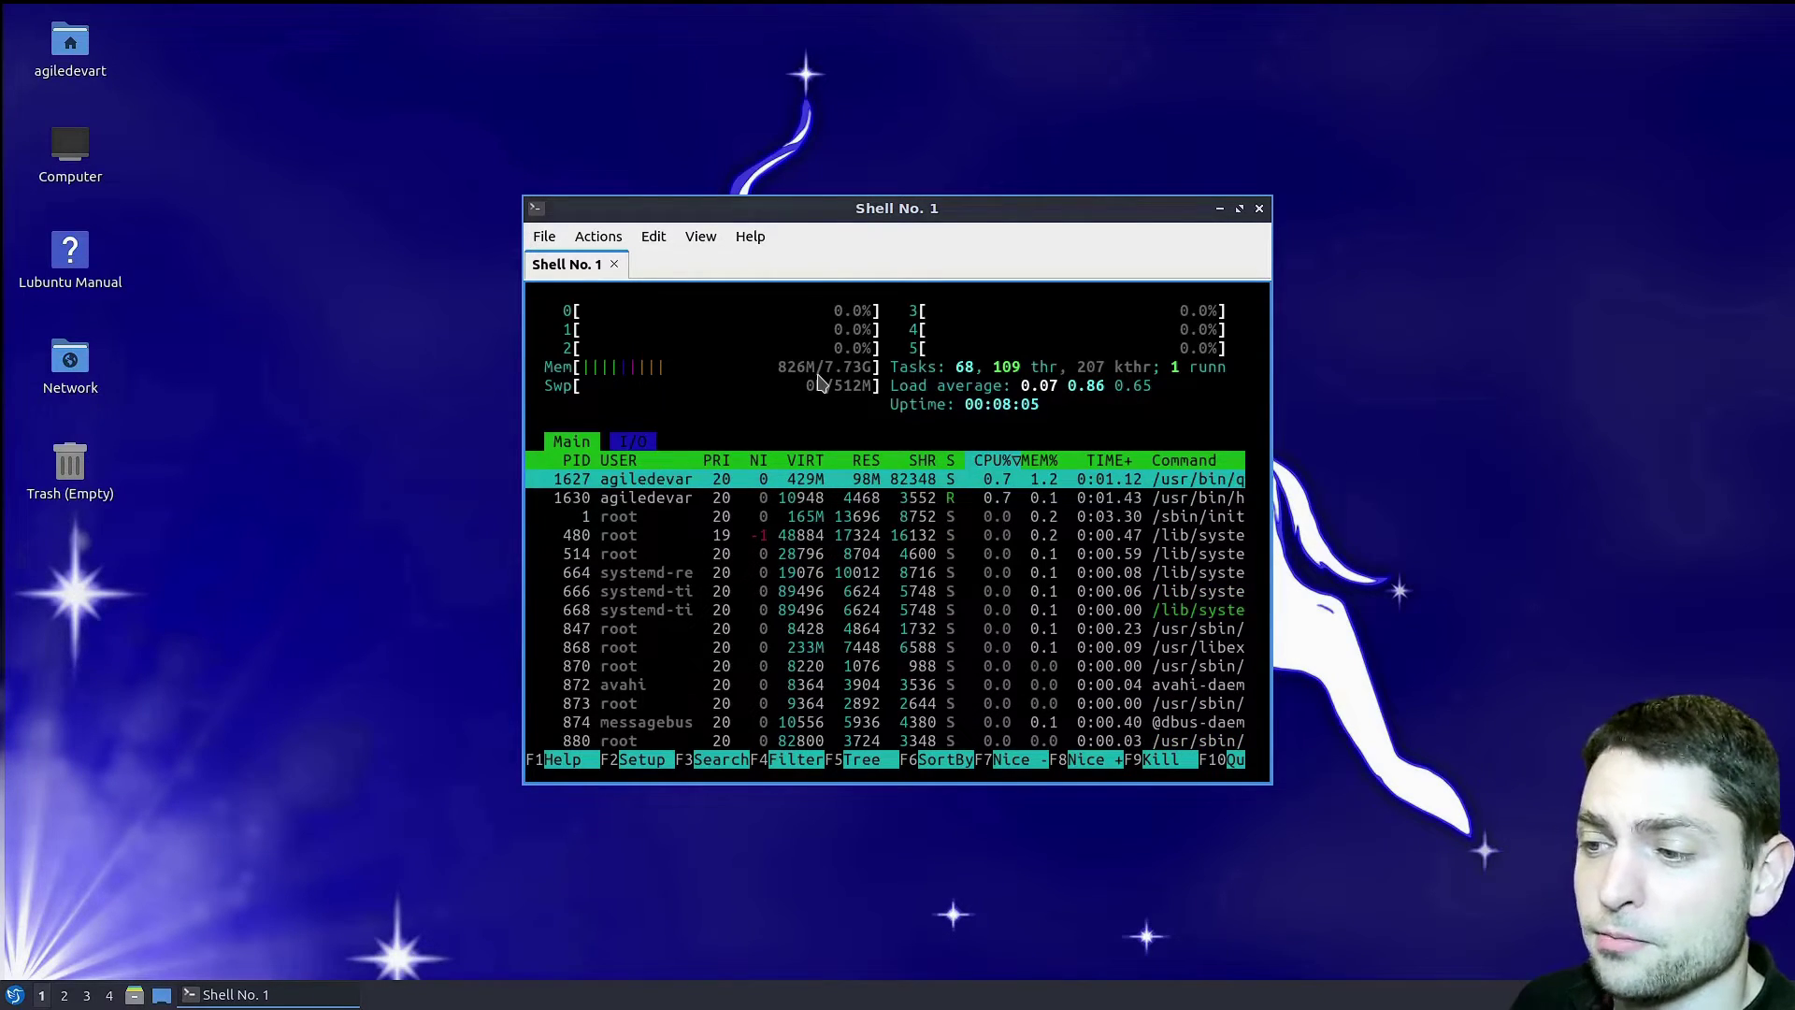
{"action": "left_click", "coordinate": [1259, 207]}
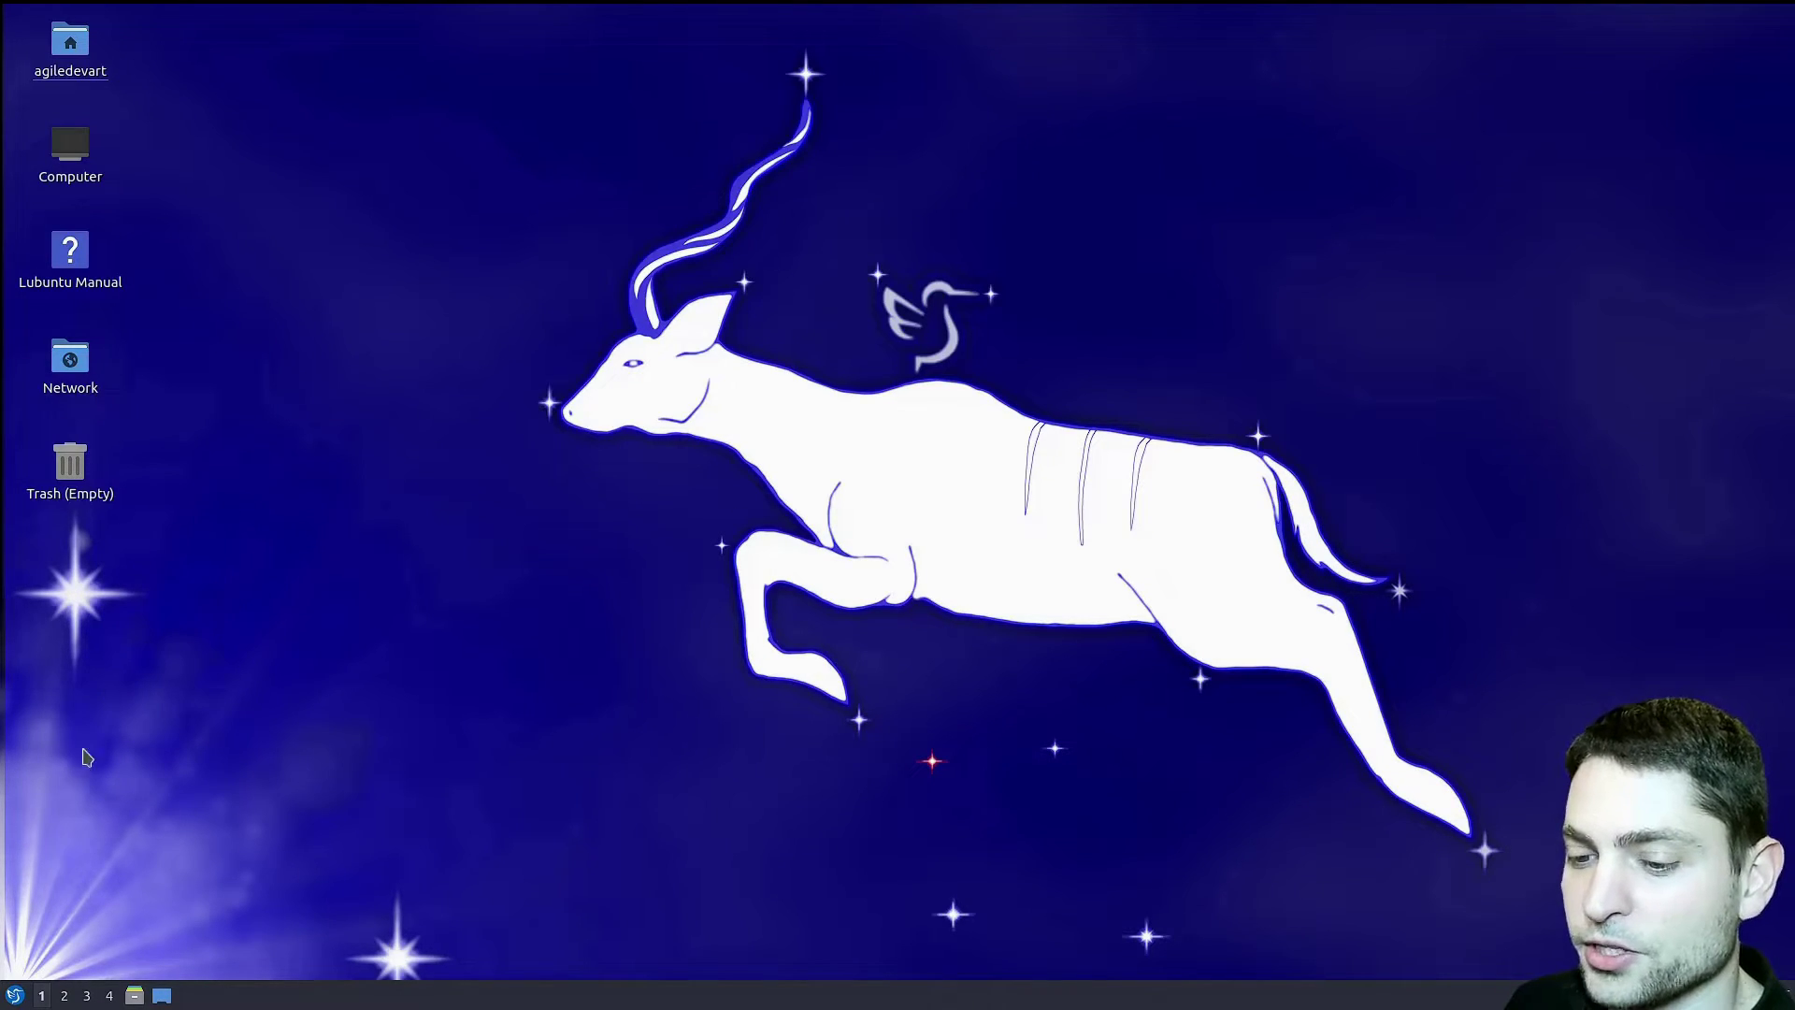
{"action": "left_click", "coordinate": [14, 995]}
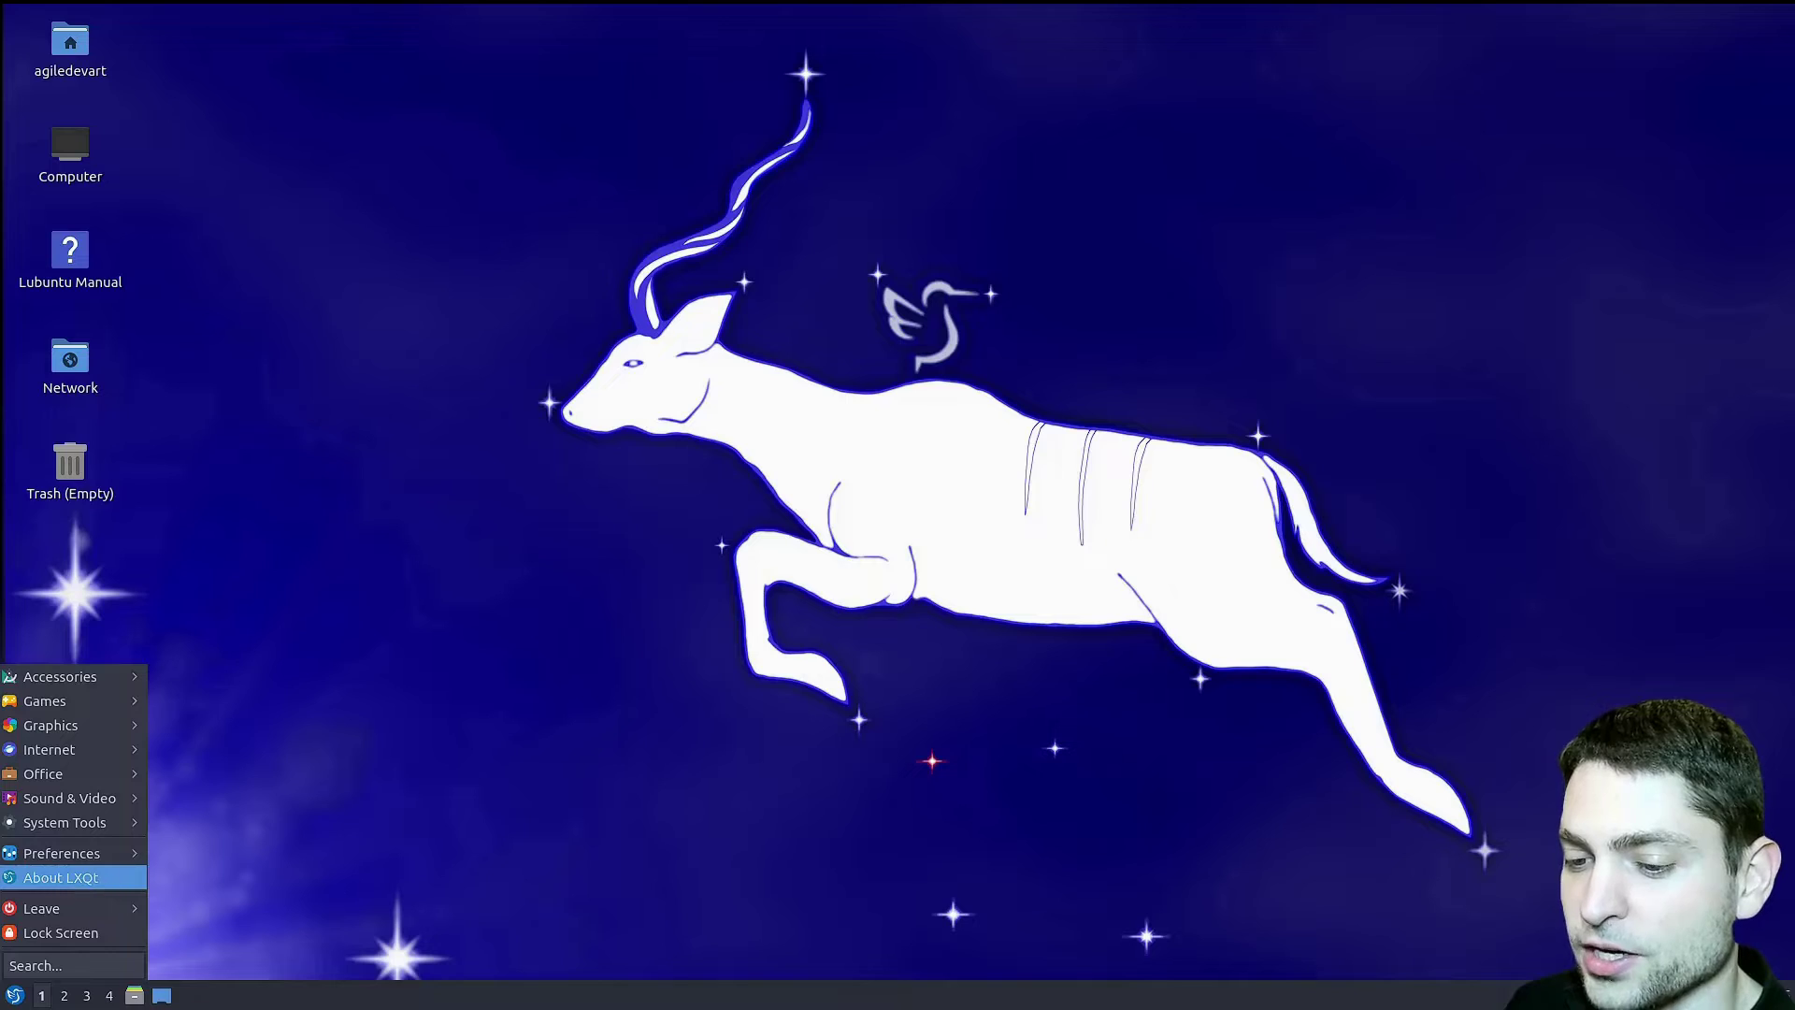
{"action": "left_click", "coordinate": [37, 885]}
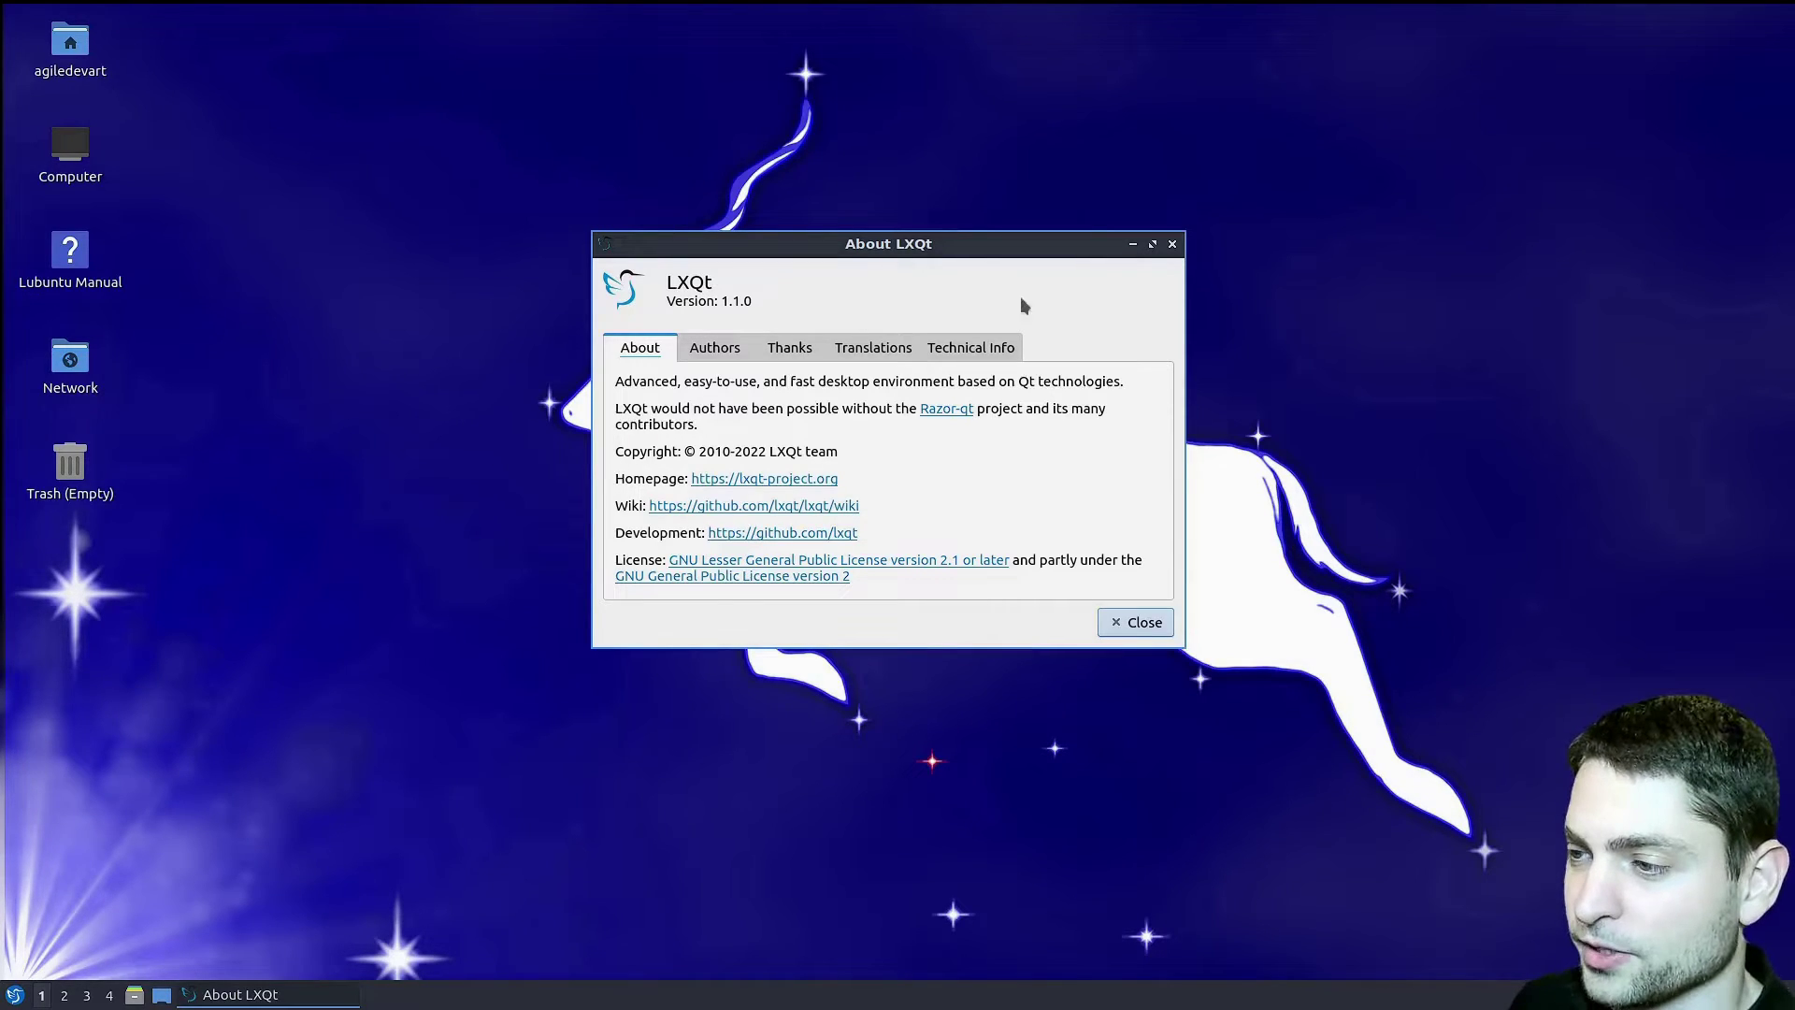
{"action": "left_click", "coordinate": [1171, 244]}
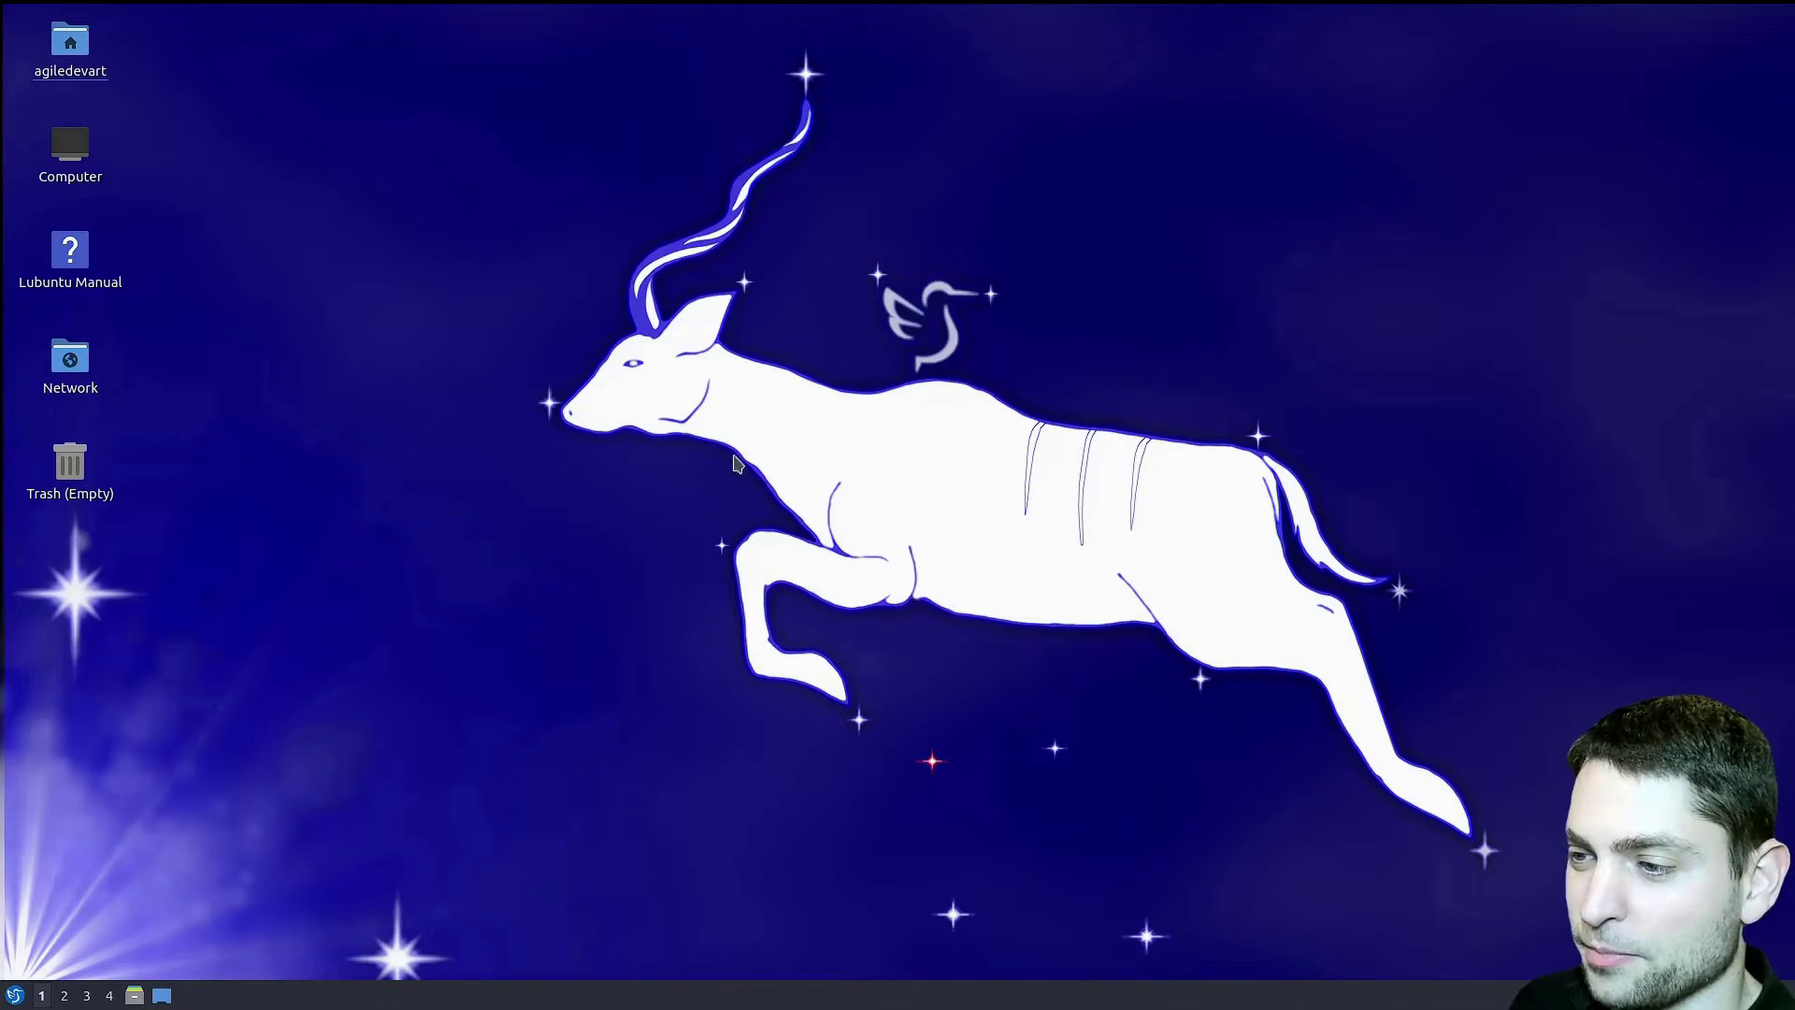
- Set 2210-kudu-photo.png as the wallpaper in Desktop Preferences, apply, and close
{"action": "right_click", "coordinate": [919, 462]}
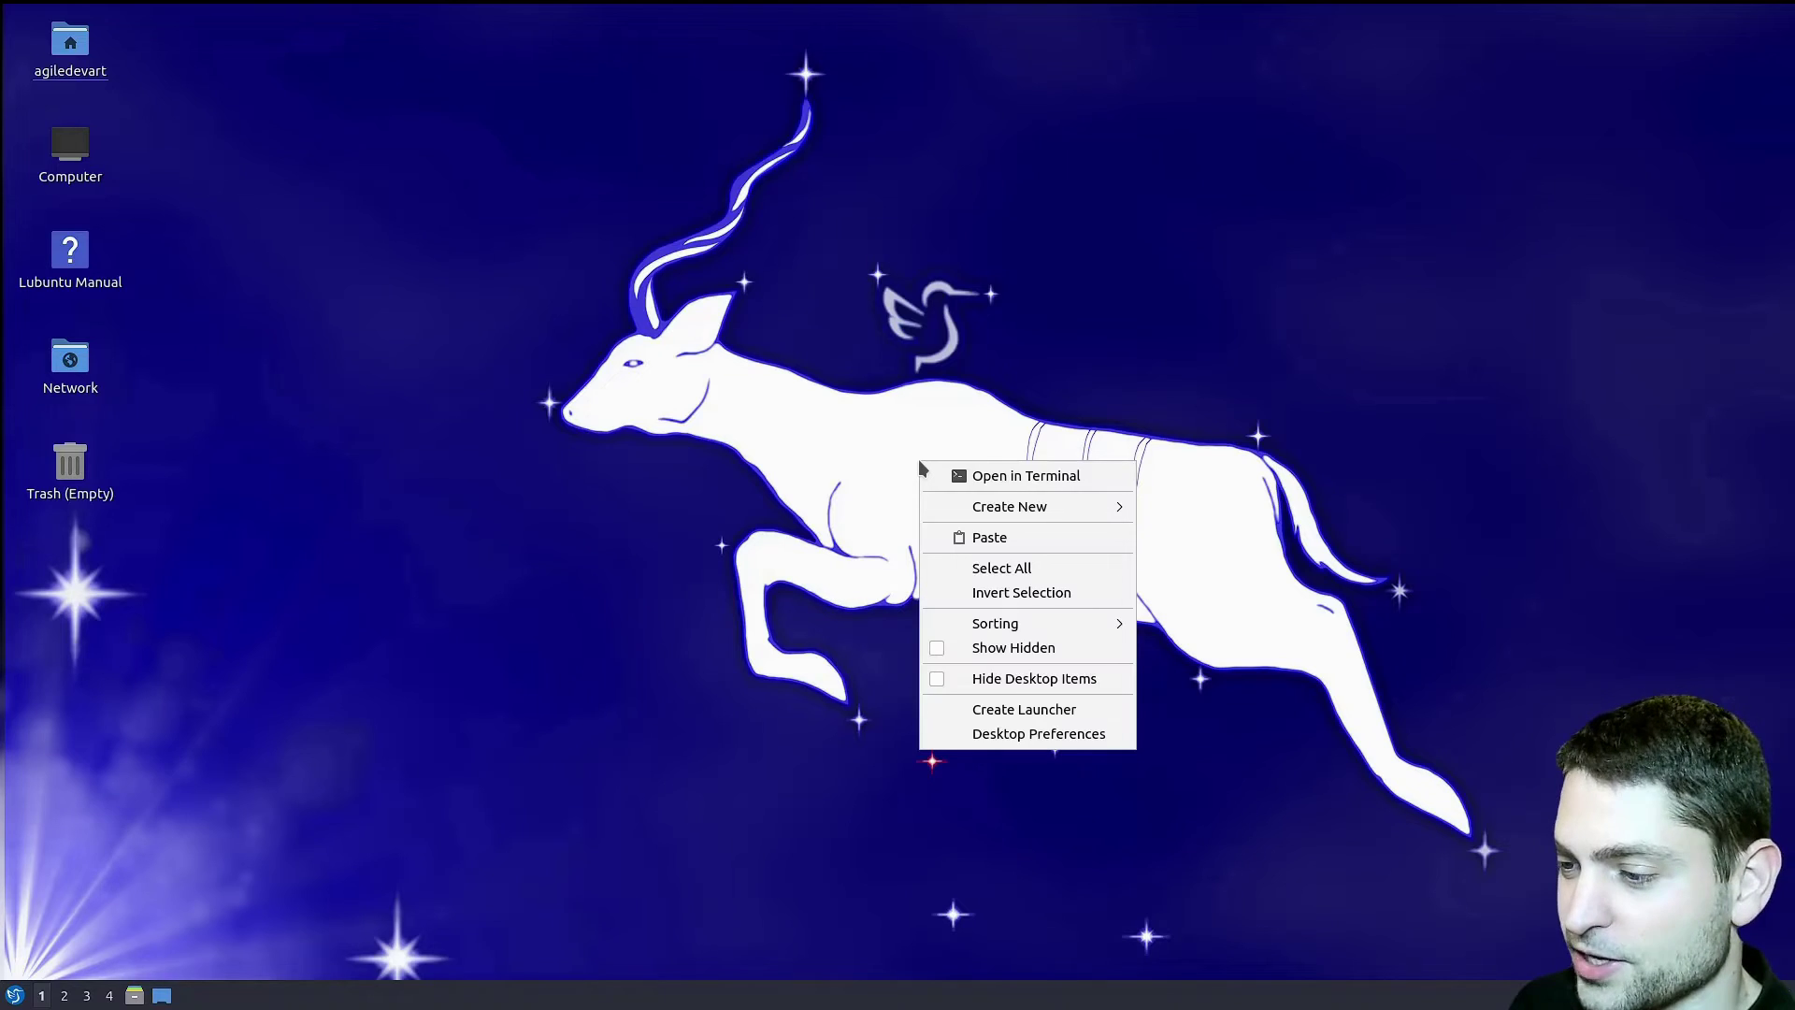
{"action": "left_click", "coordinate": [1040, 734]}
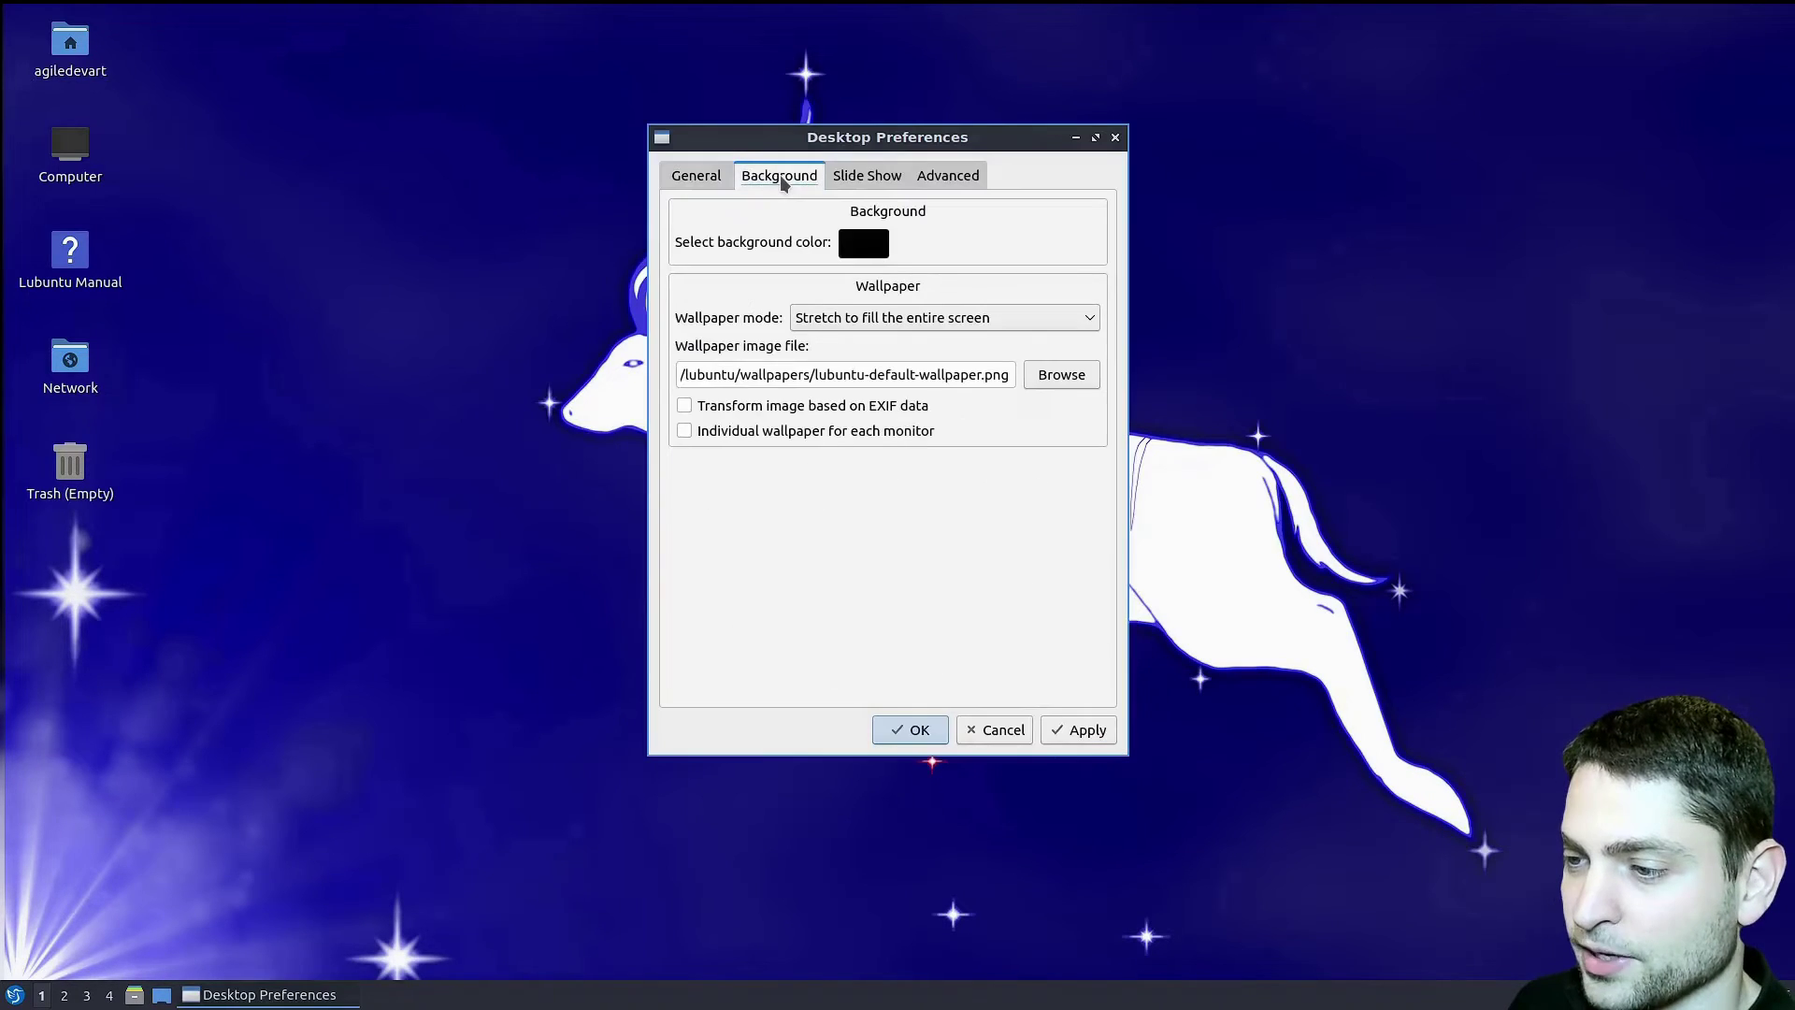
{"action": "left_click", "coordinate": [1064, 374]}
{"action": "left_click", "coordinate": [979, 339]}
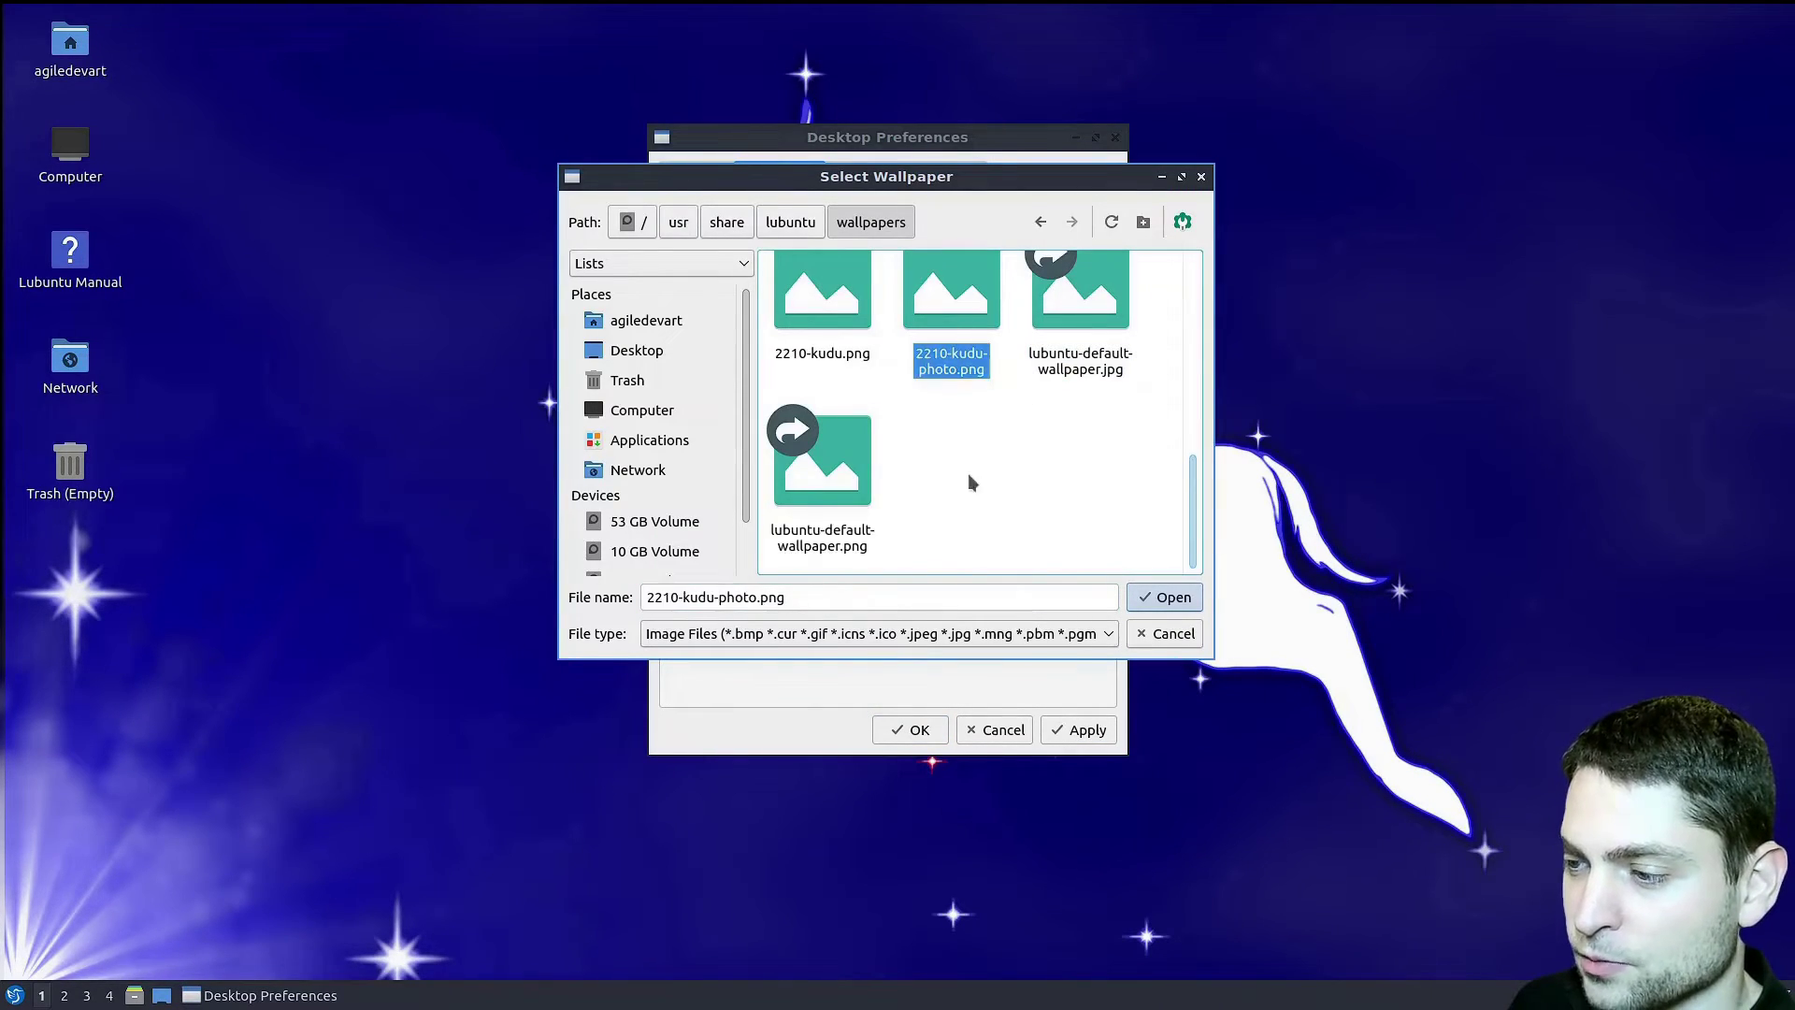
{"action": "left_click", "coordinate": [1164, 596]}
{"action": "left_click", "coordinate": [1081, 728]}
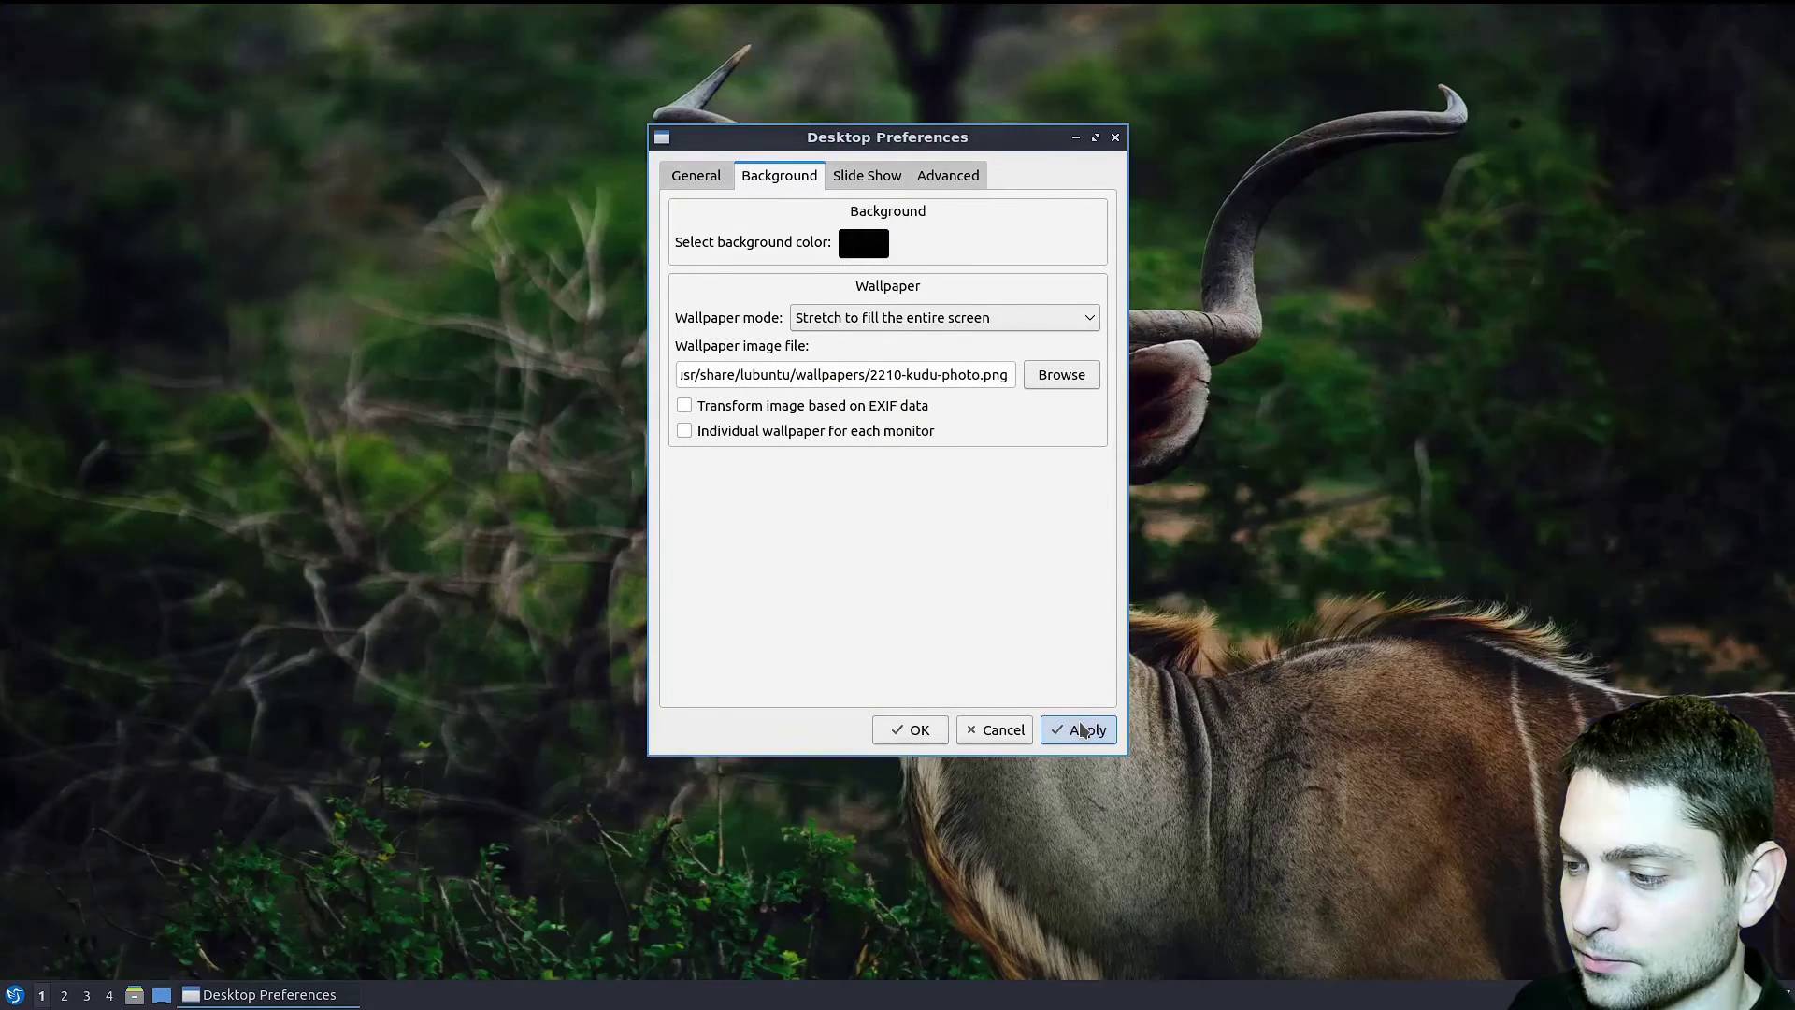
{"action": "left_click", "coordinate": [911, 734]}
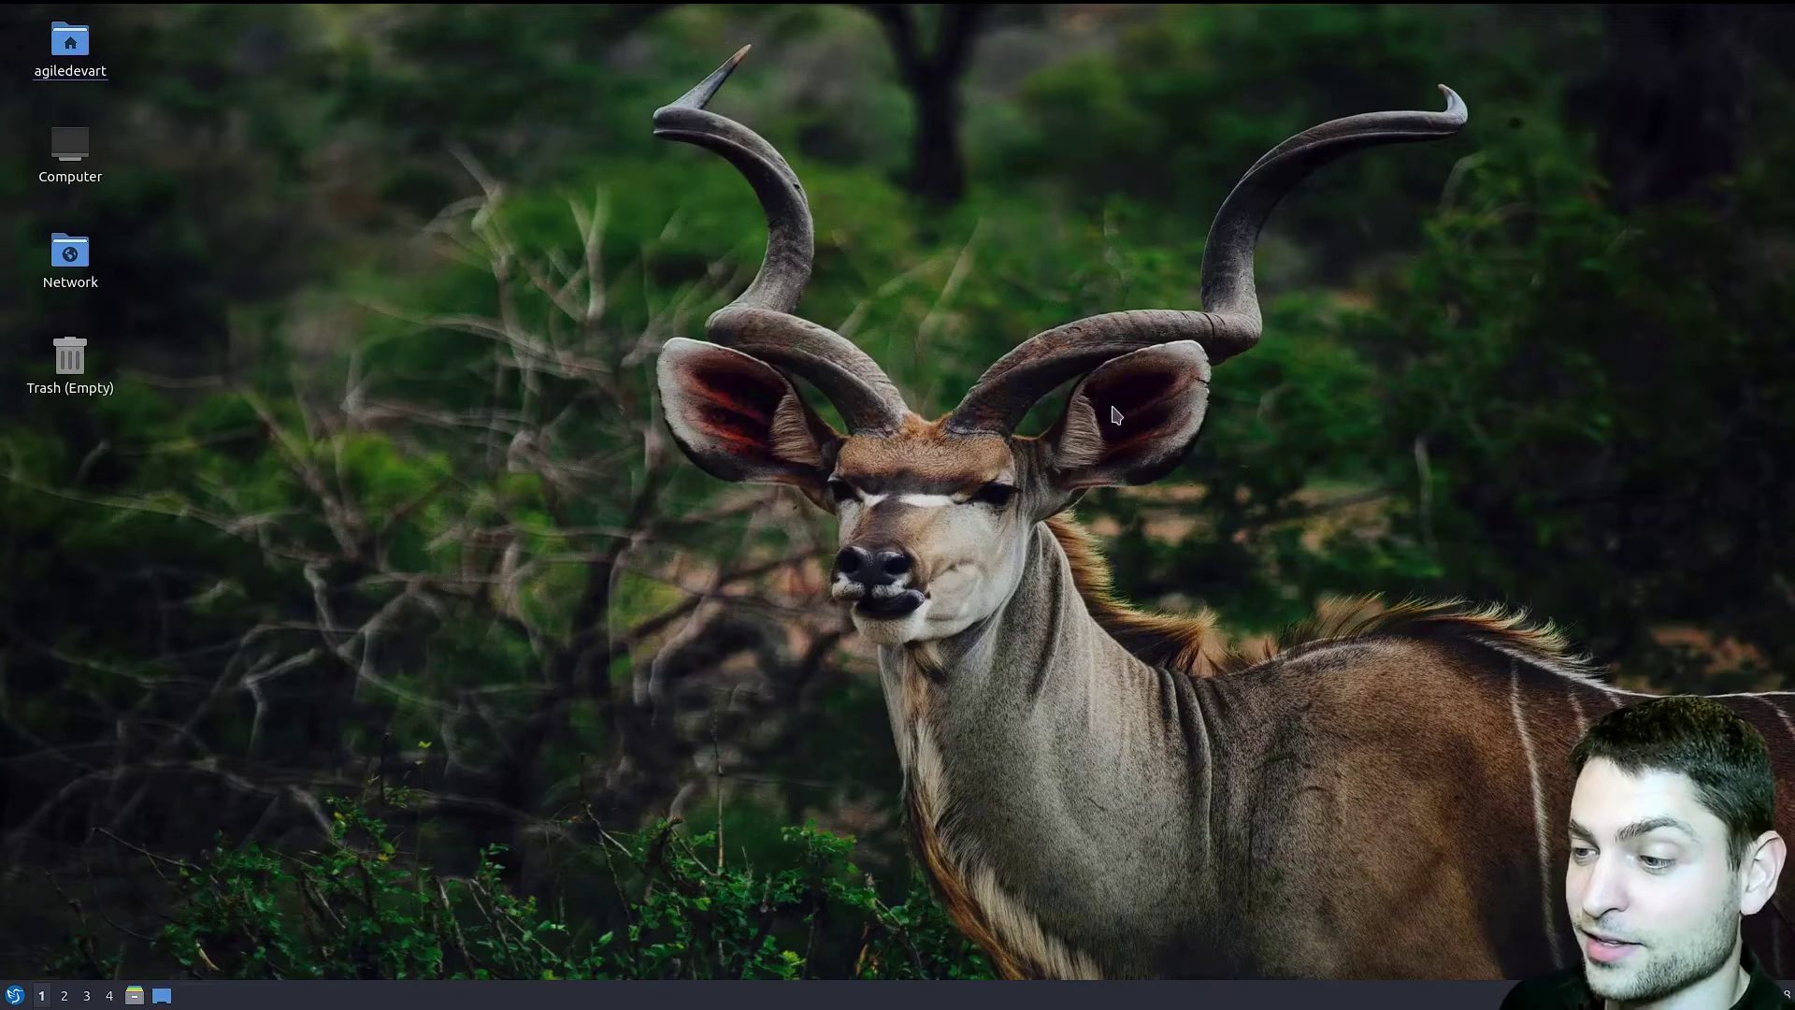
- Select the Valendas LXQt theme in Appearance Configuration, apply it, and close the window
{"action": "left_click", "coordinate": [15, 995]}
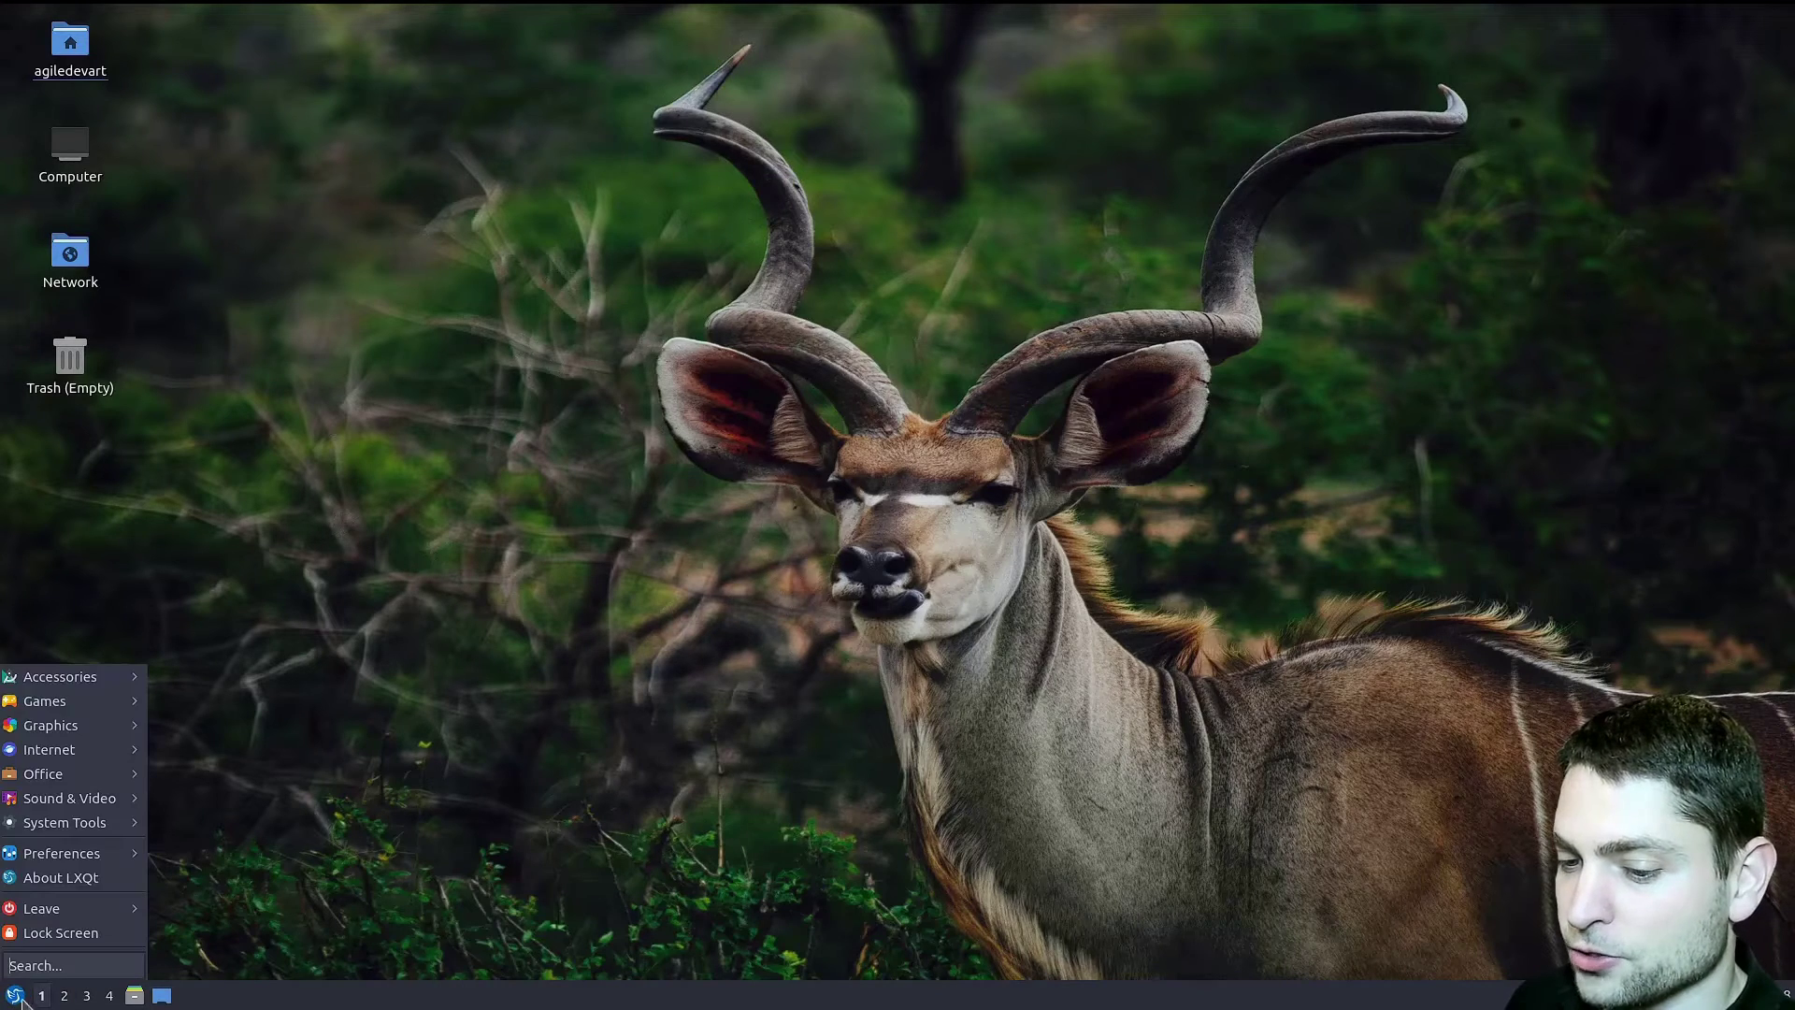
{"action": "key", "text": "Escape"}
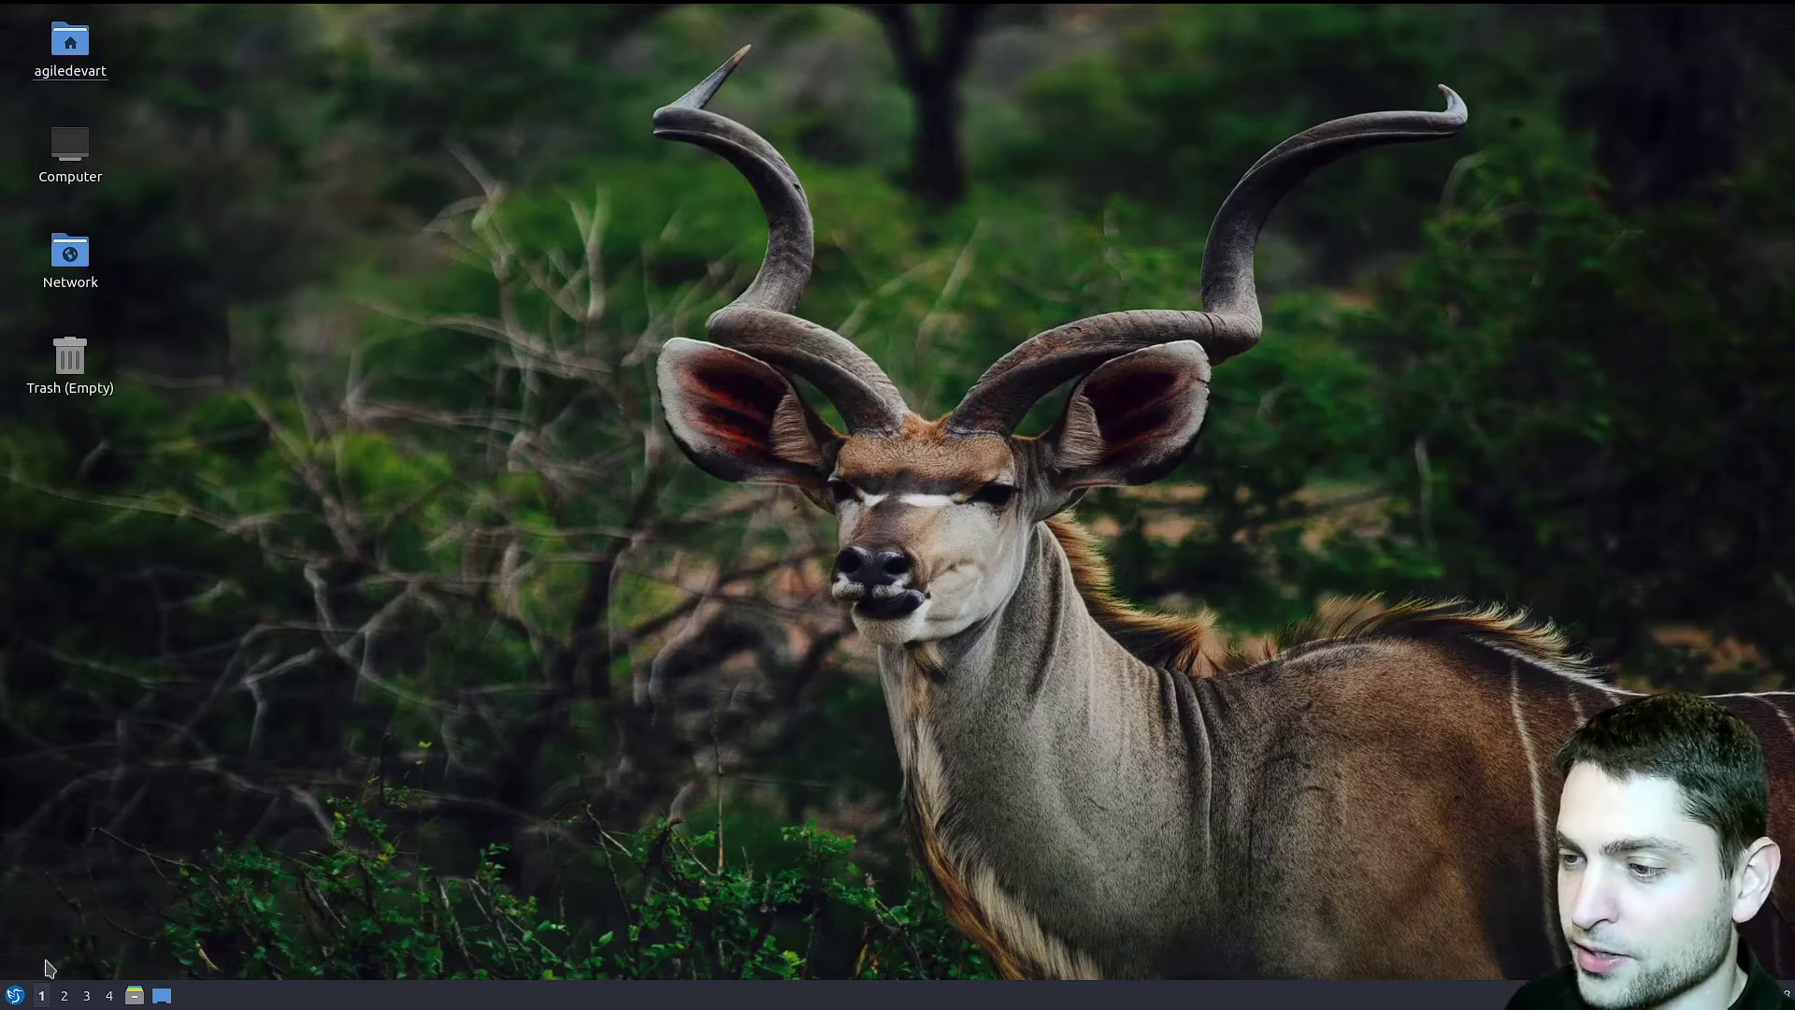
{"action": "left_click", "coordinate": [664, 434]}
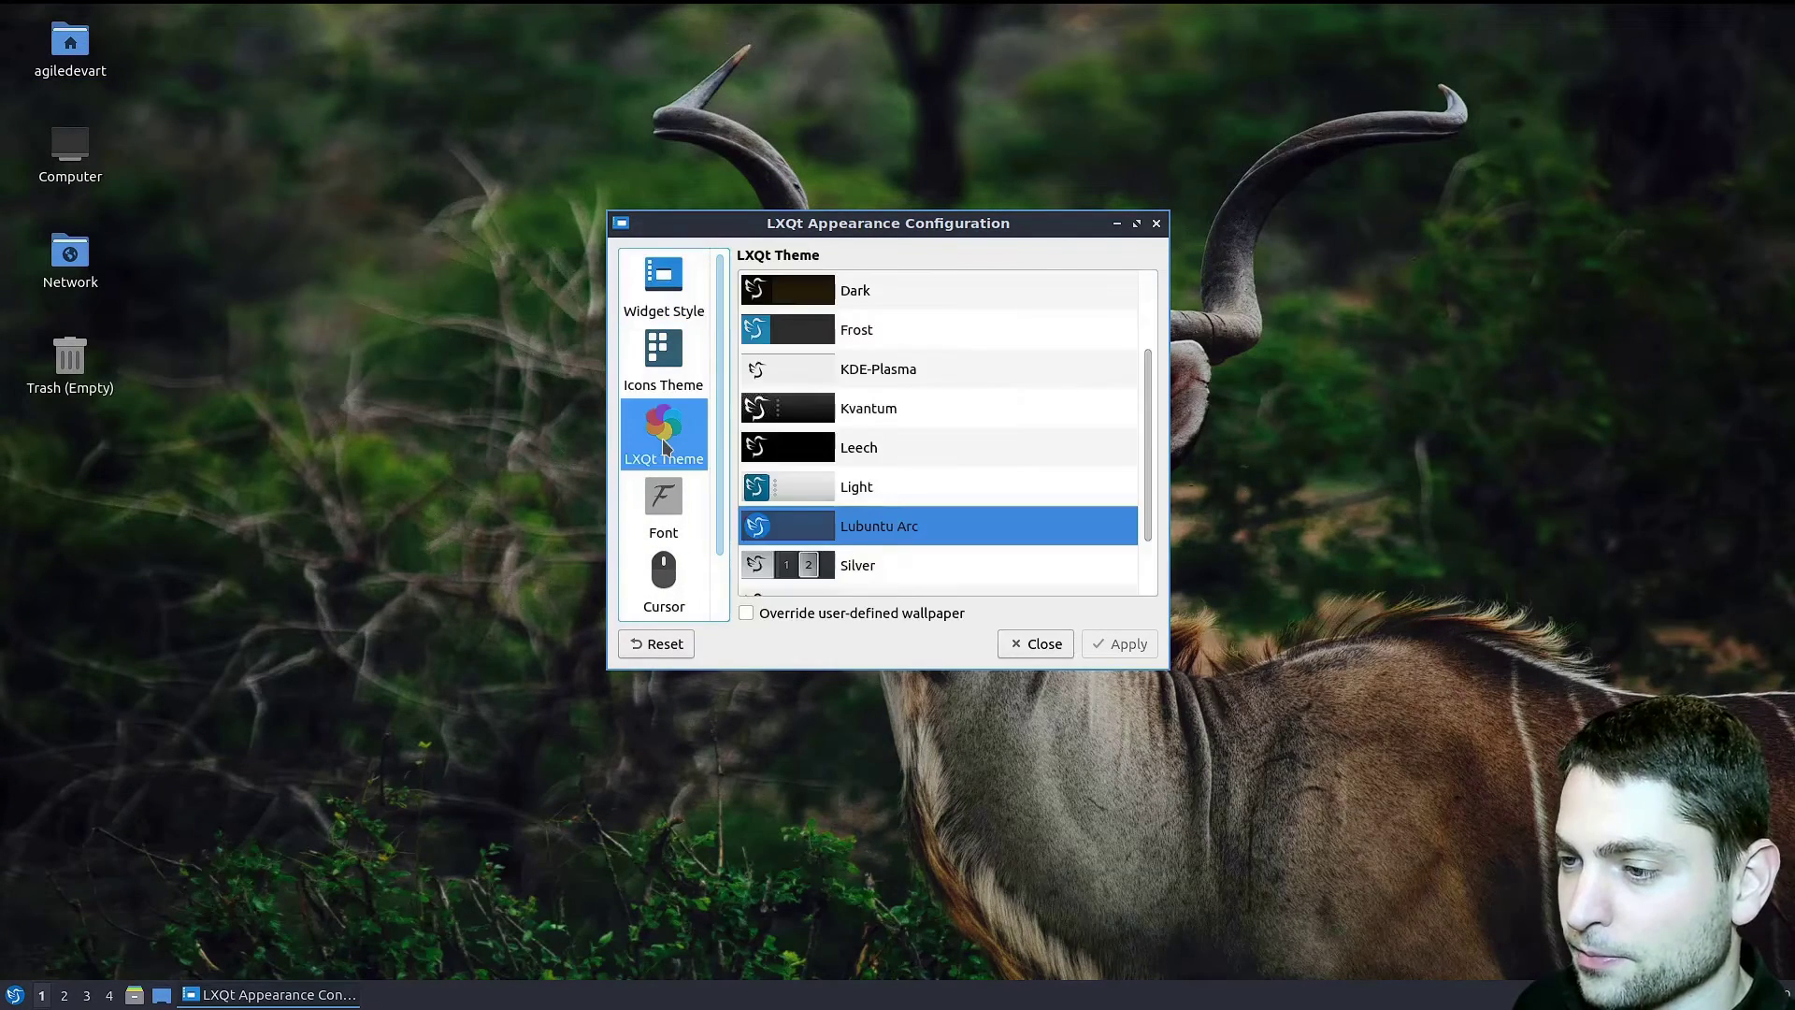
{"action": "scroll", "coordinate": [1005, 456], "scroll_direction": "down", "scroll_amount": 2}
{"action": "left_click", "coordinate": [973, 570]}
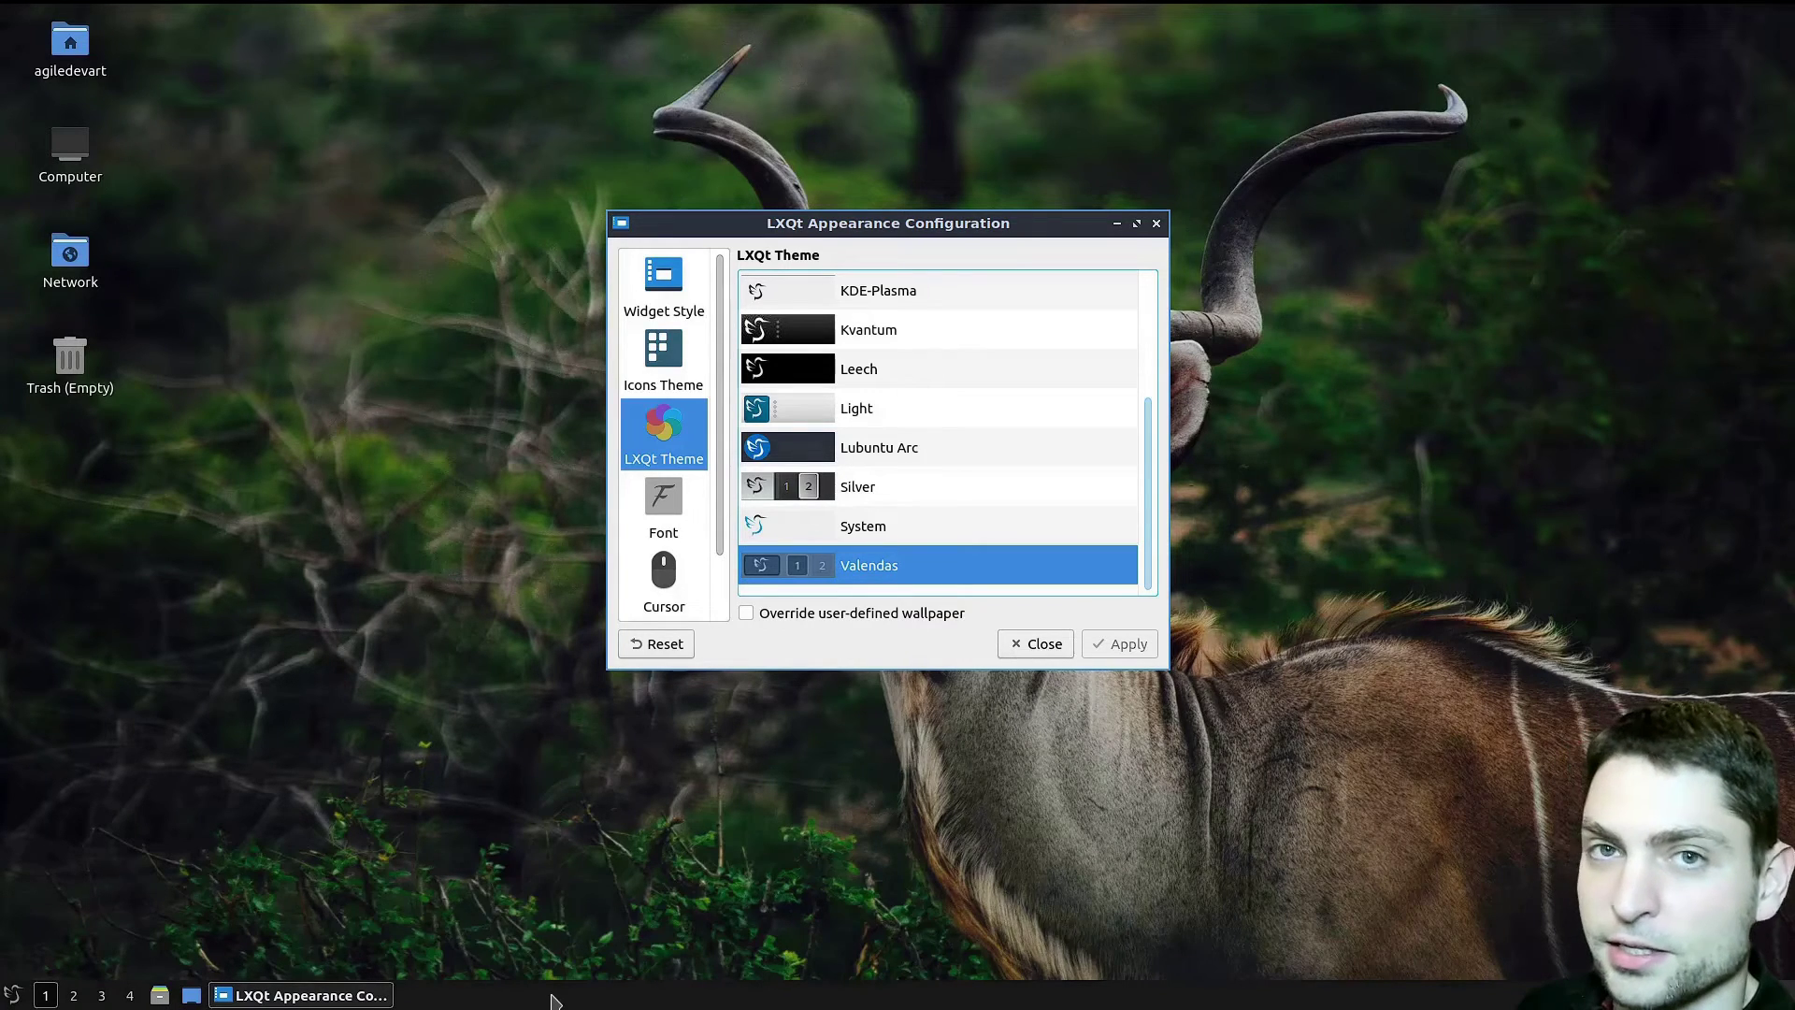
{"action": "left_click", "coordinate": [1051, 643]}
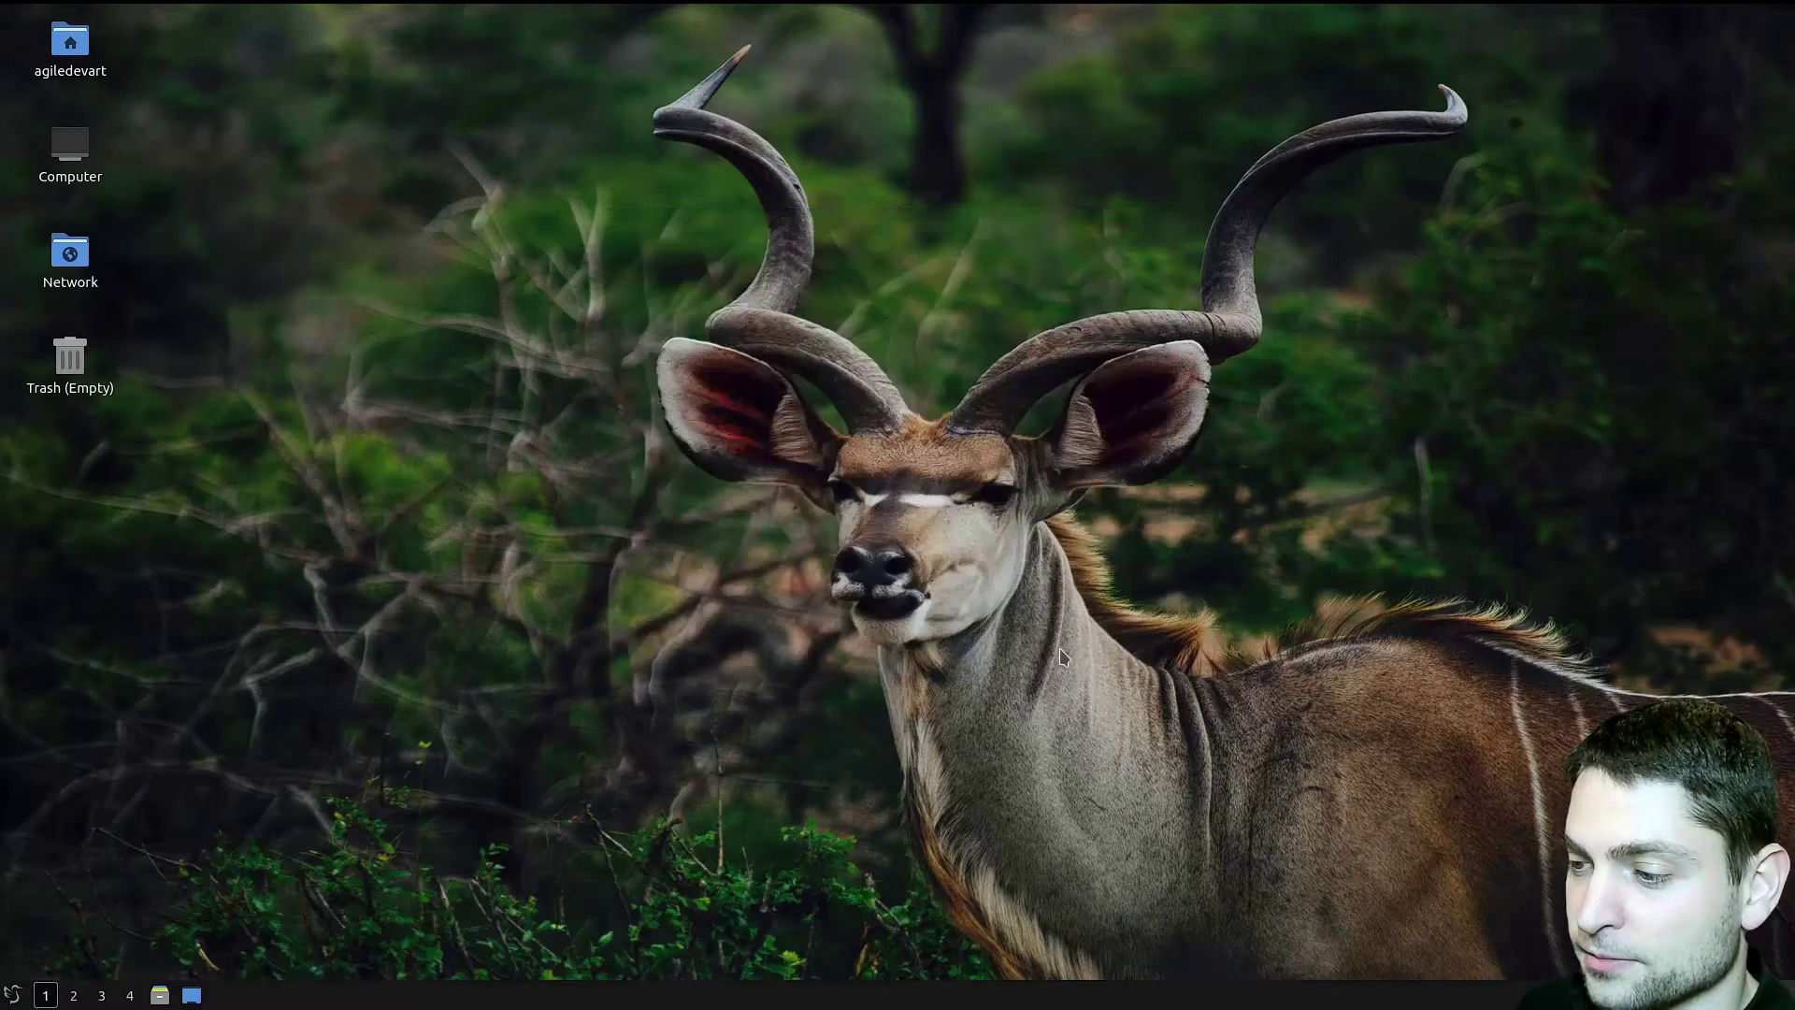
- Launch Discover by searching 'discover' in the applications menu
{"action": "left_click", "coordinate": [14, 993]}
{"action": "type", "text": "discover"}
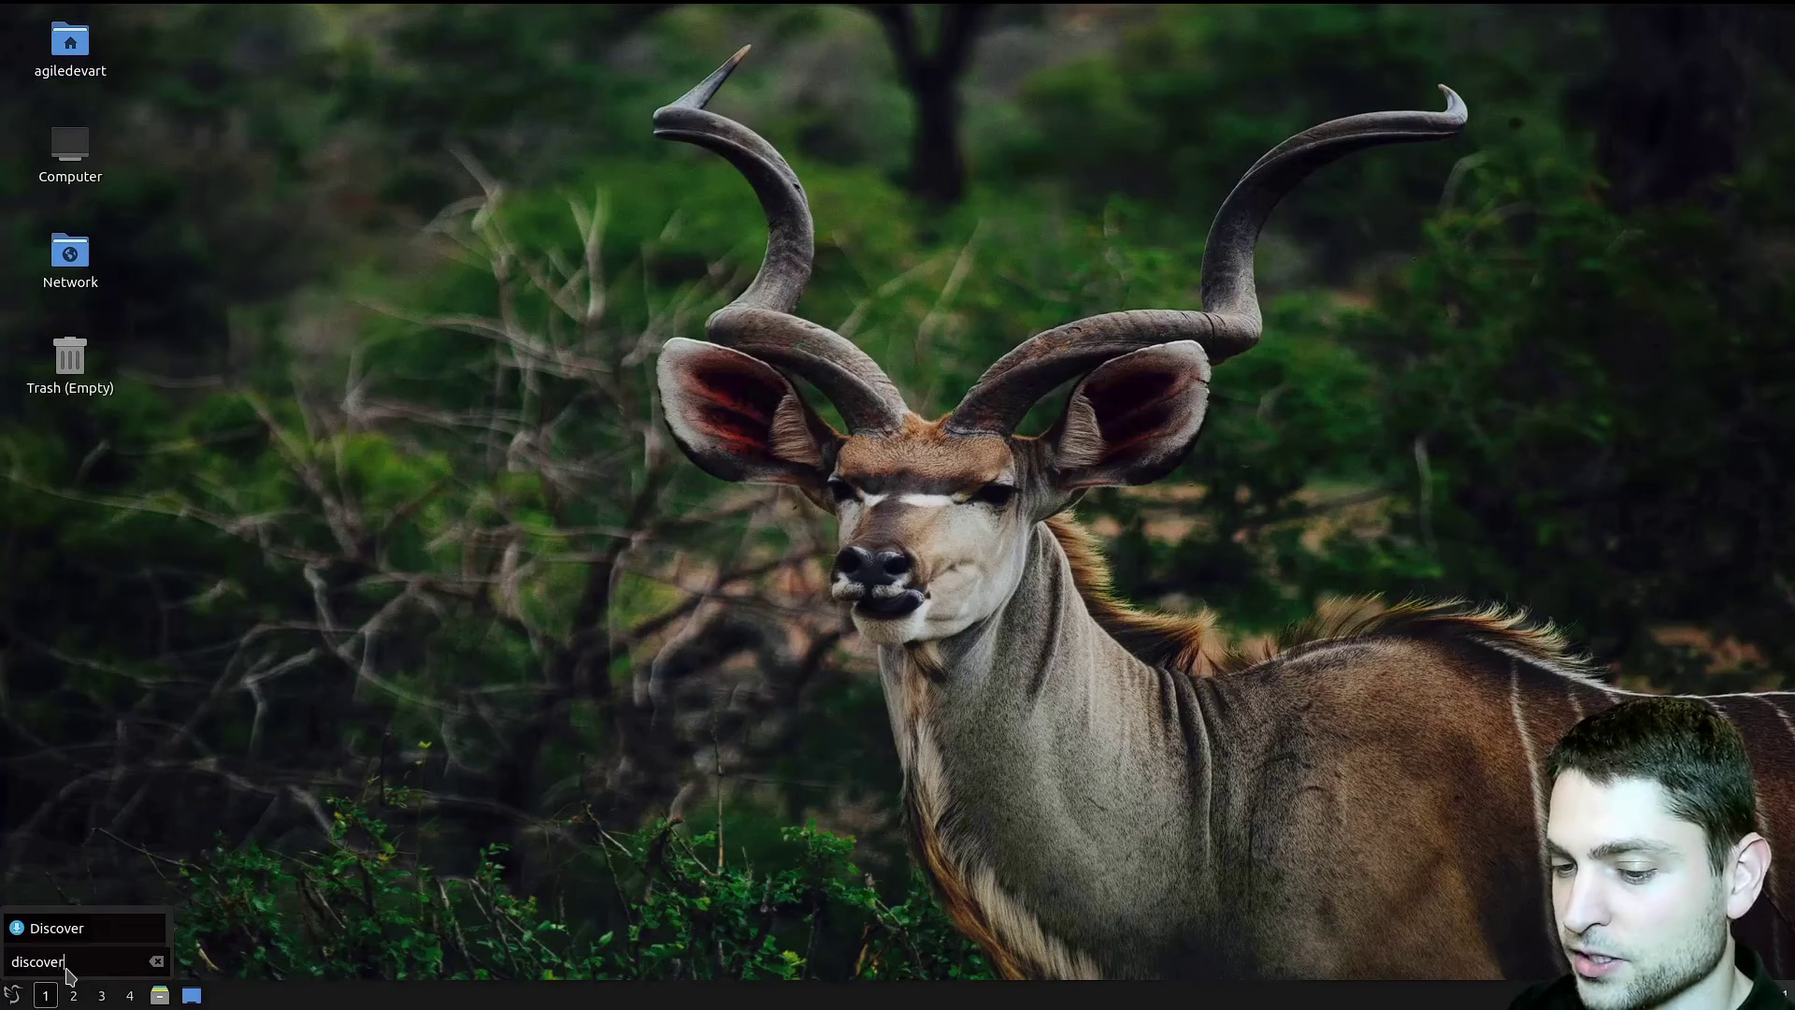
{"action": "key", "text": "Return"}
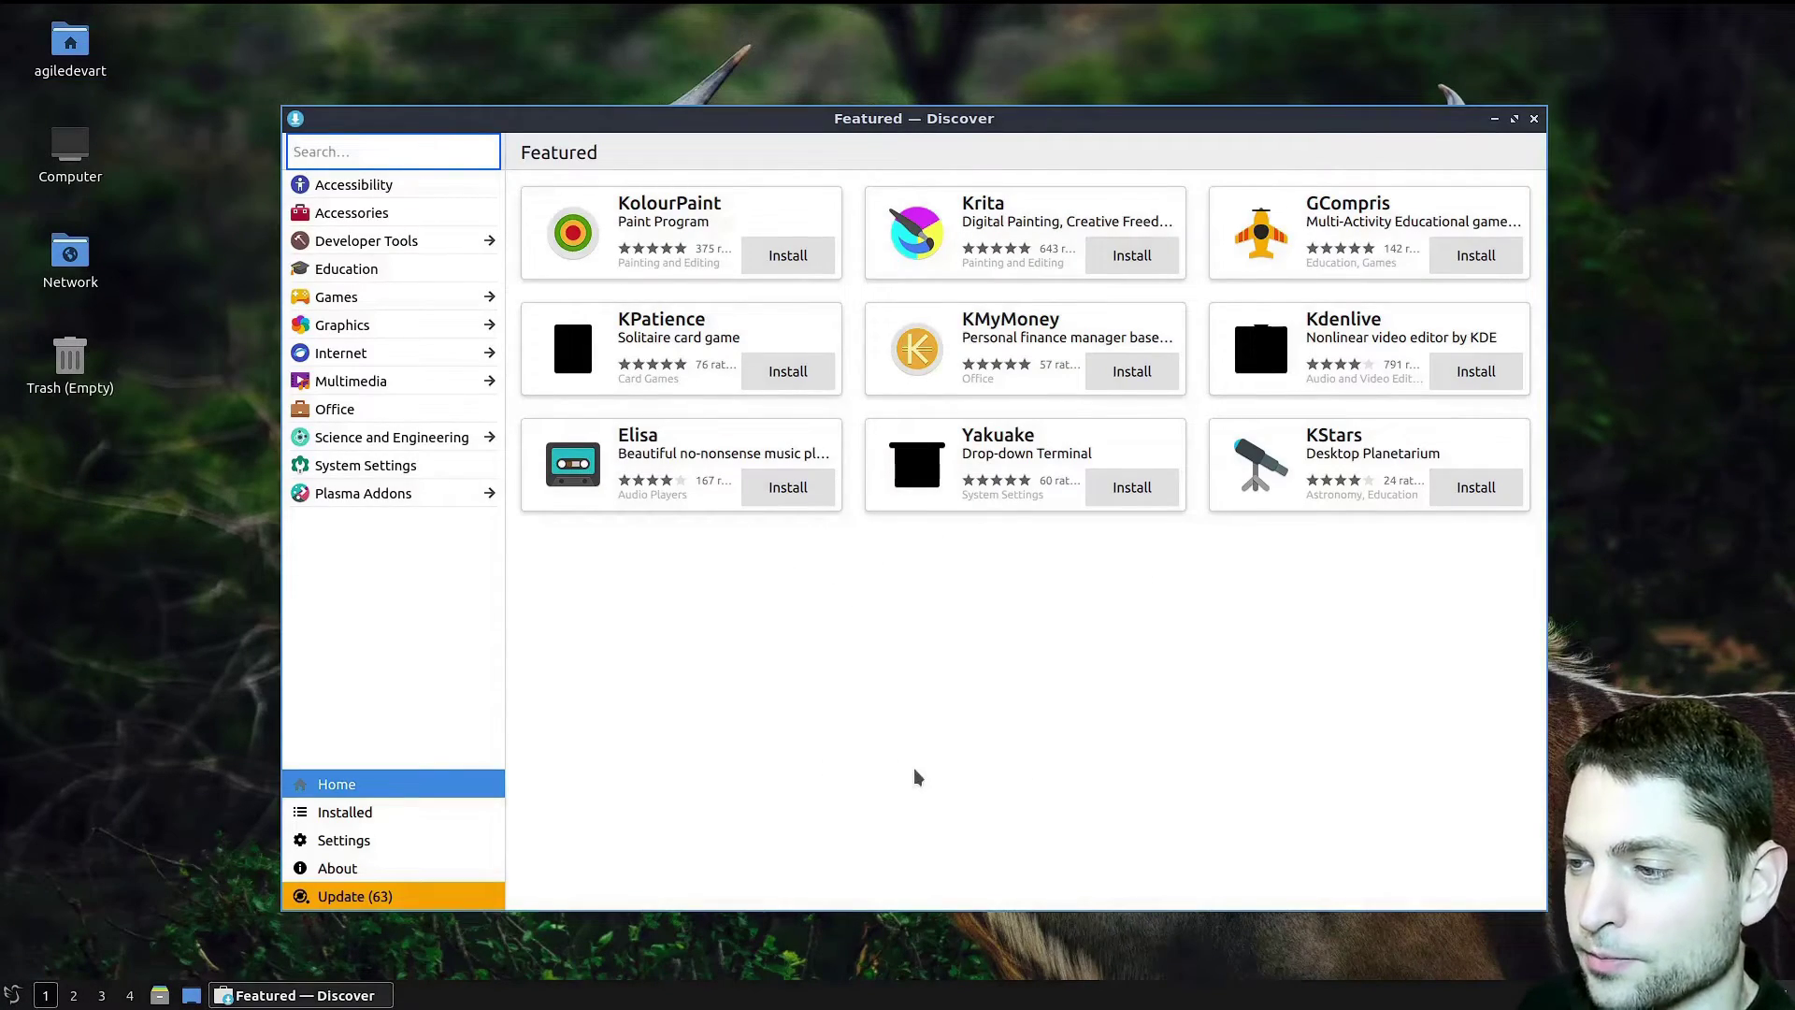
- On Krita's details page, switch the source to Snap 5.1.1 (137.3 MiB)
{"action": "left_click", "coordinate": [1007, 231]}
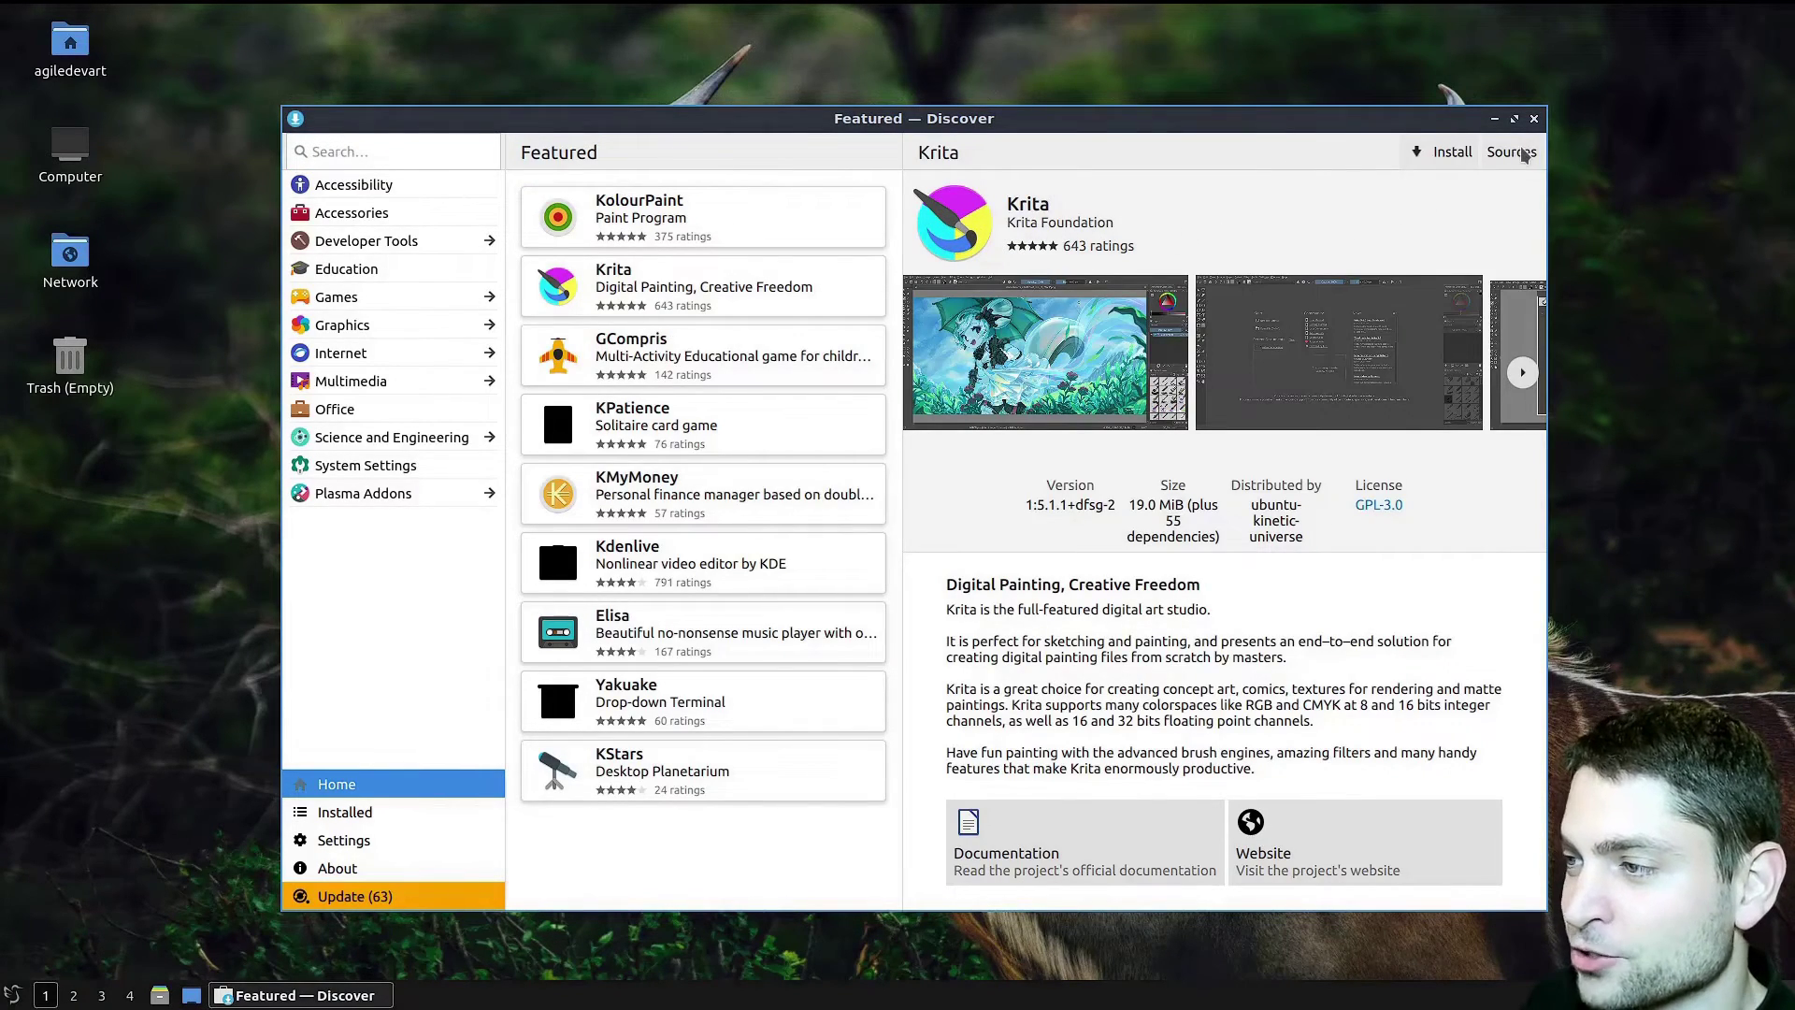
{"action": "left_click", "coordinate": [1524, 154]}
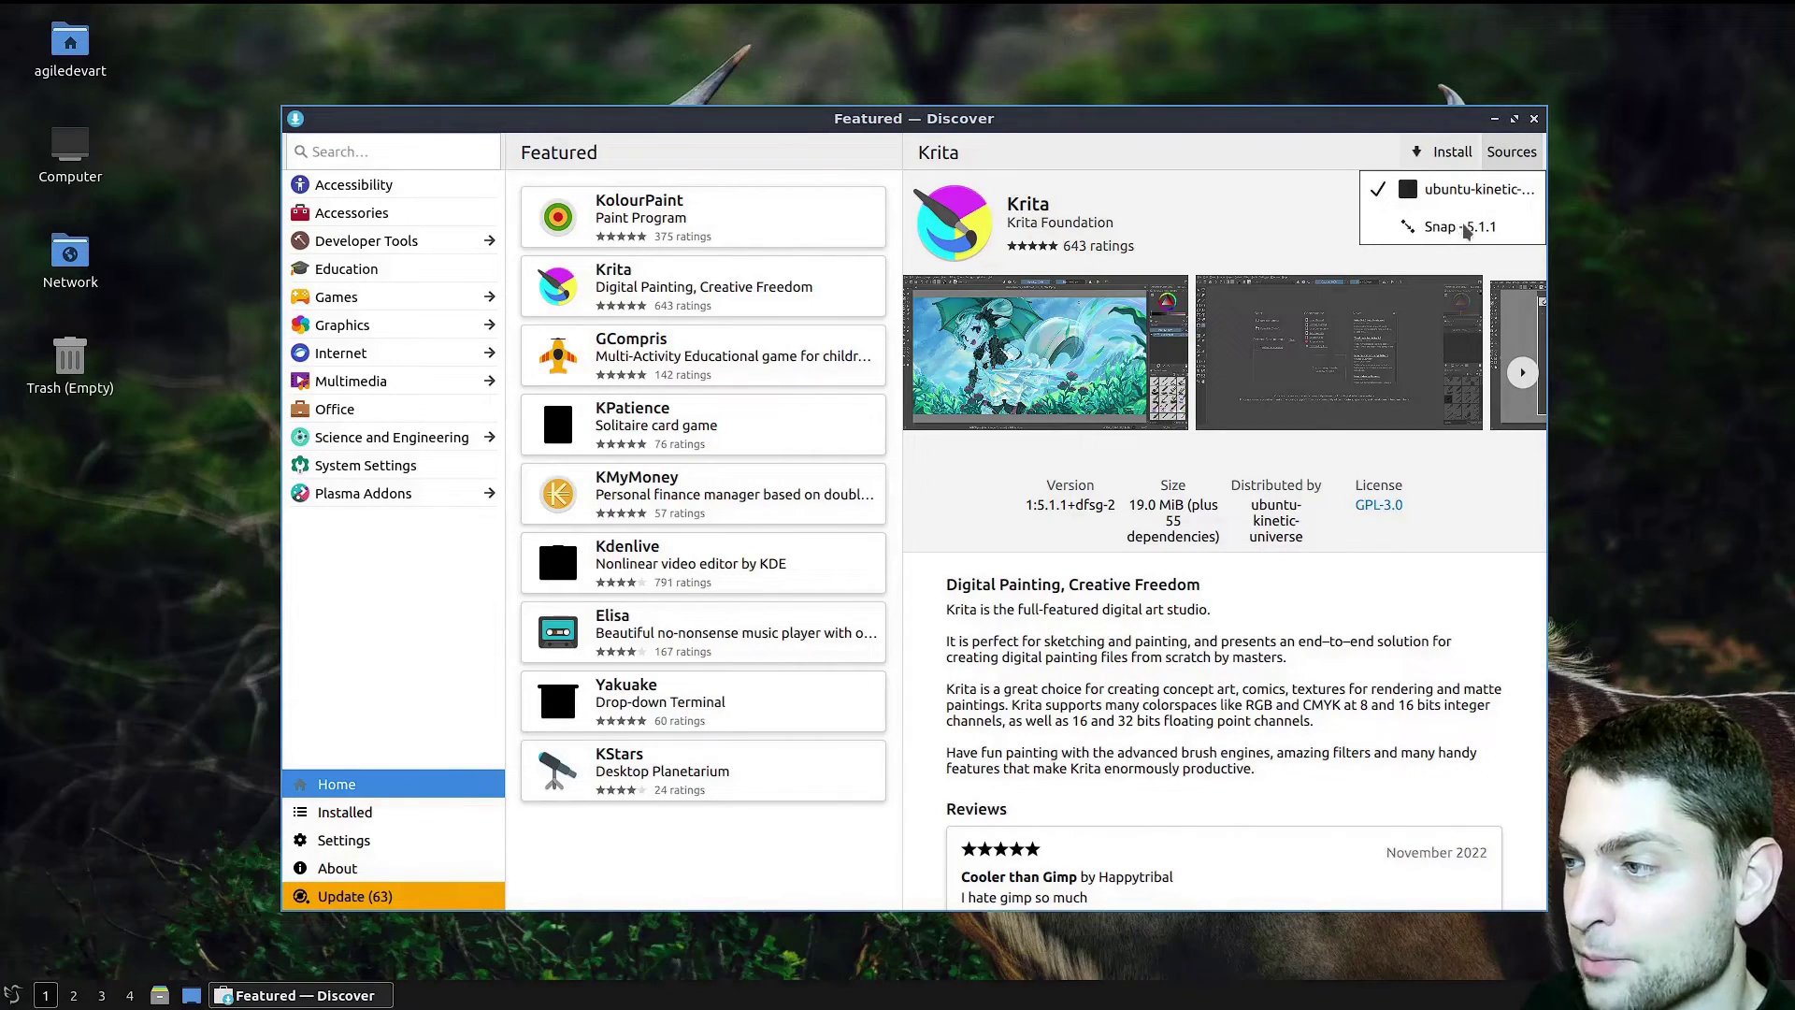
{"action": "left_click", "coordinate": [1475, 227]}
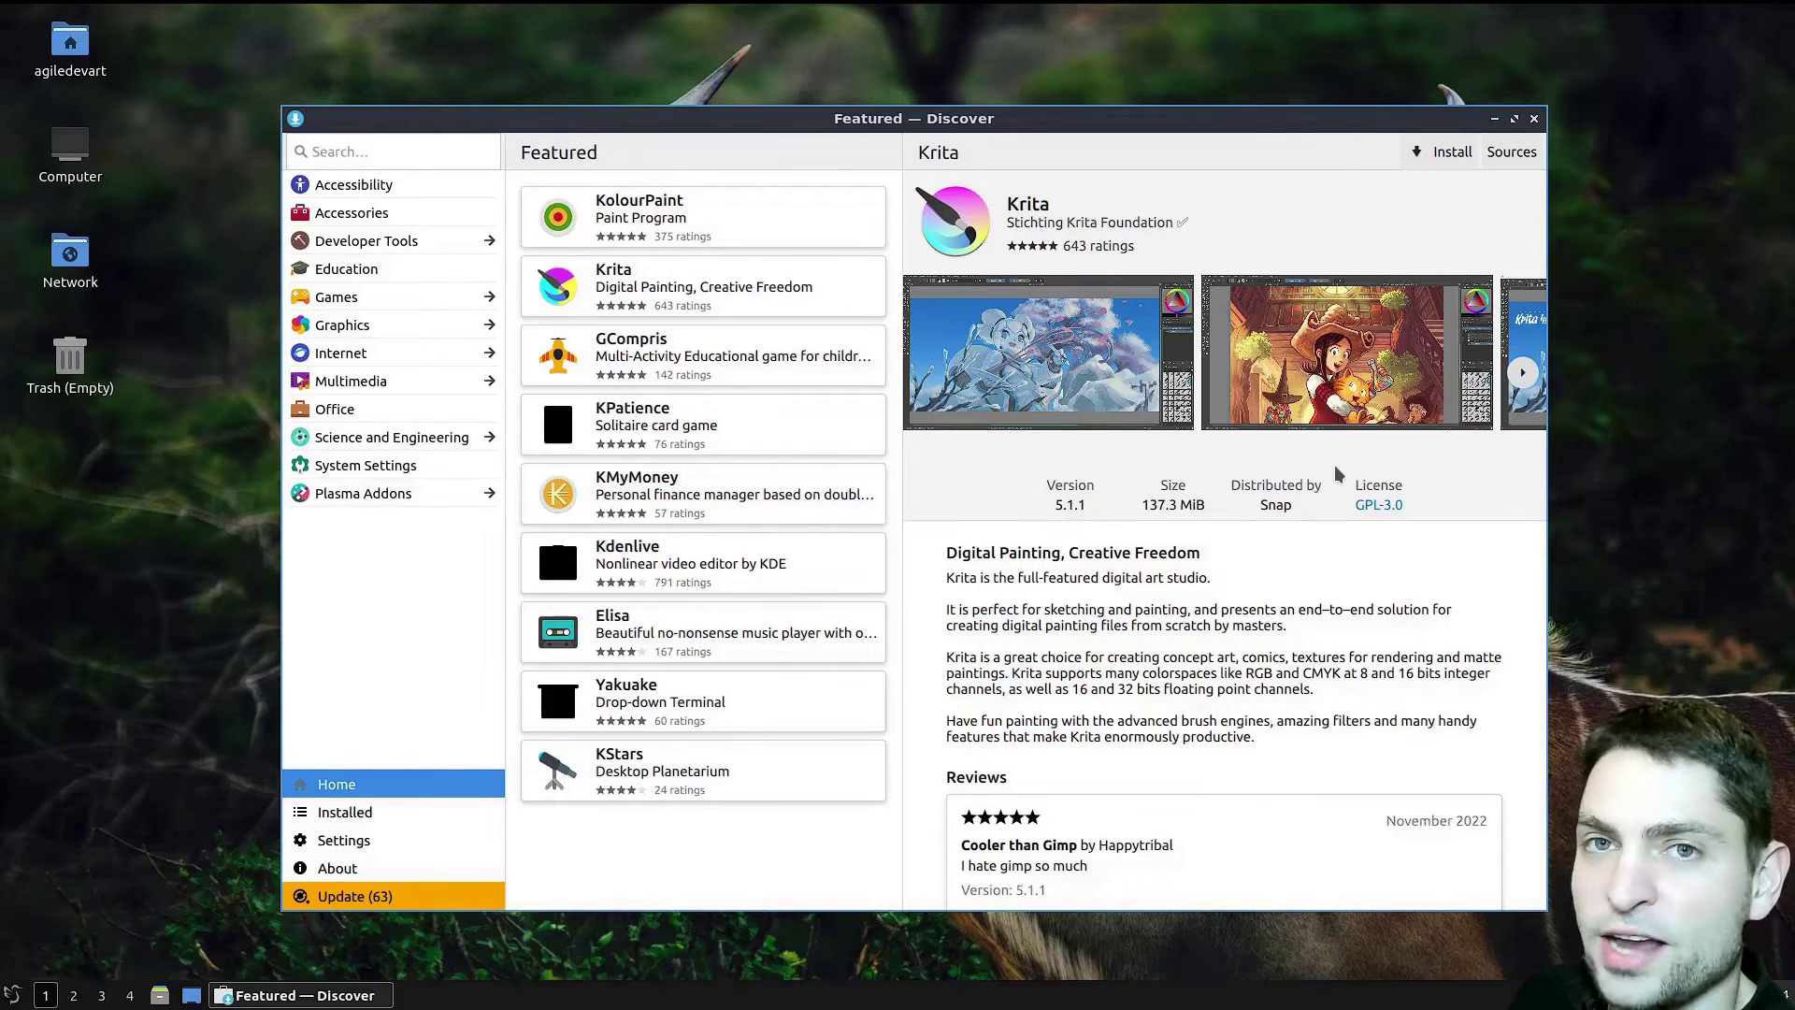
{"action": "left_click", "coordinate": [1509, 152]}
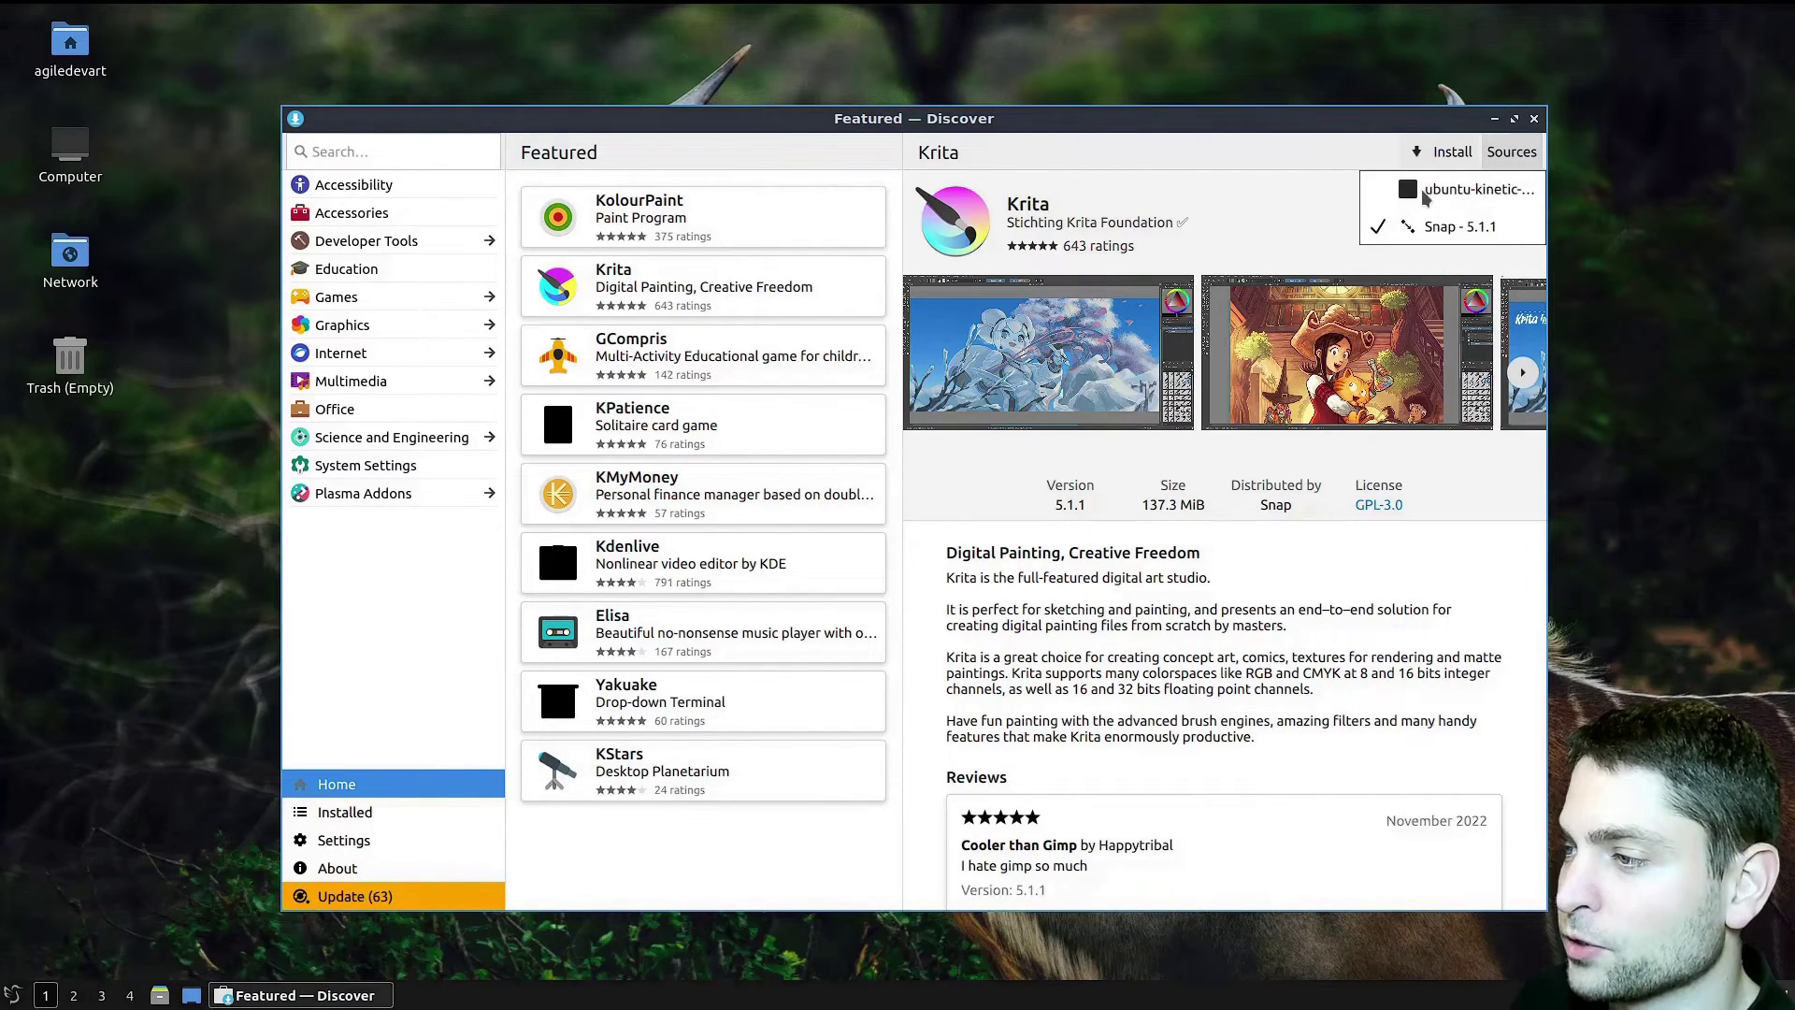